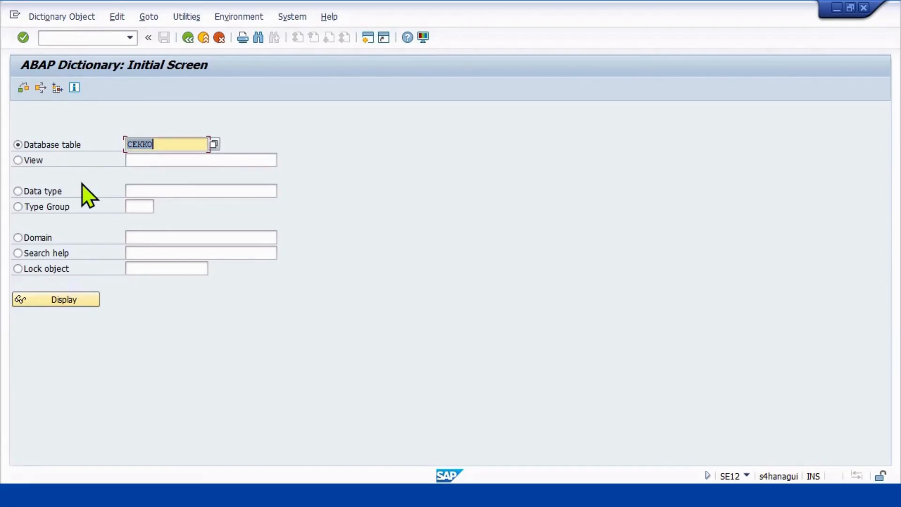
Display the CEKKO structure and mark its purchasing group (EKGRP) and purchasing organization (EKORG) components.
left_click(55, 304)
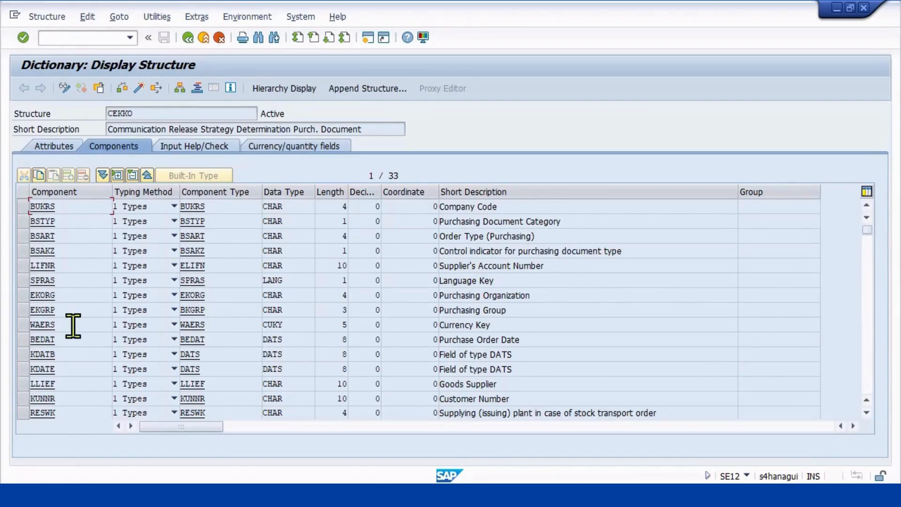
left_click(21, 311)
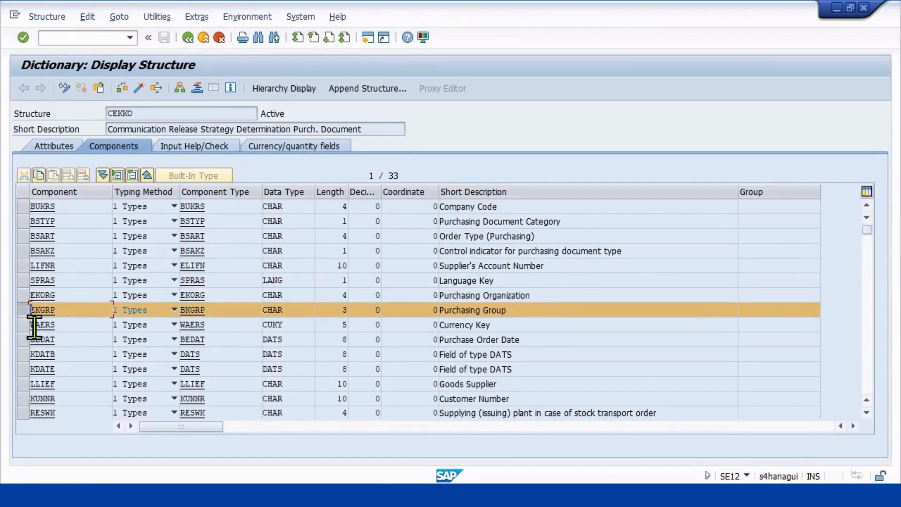
left_click(20, 296)
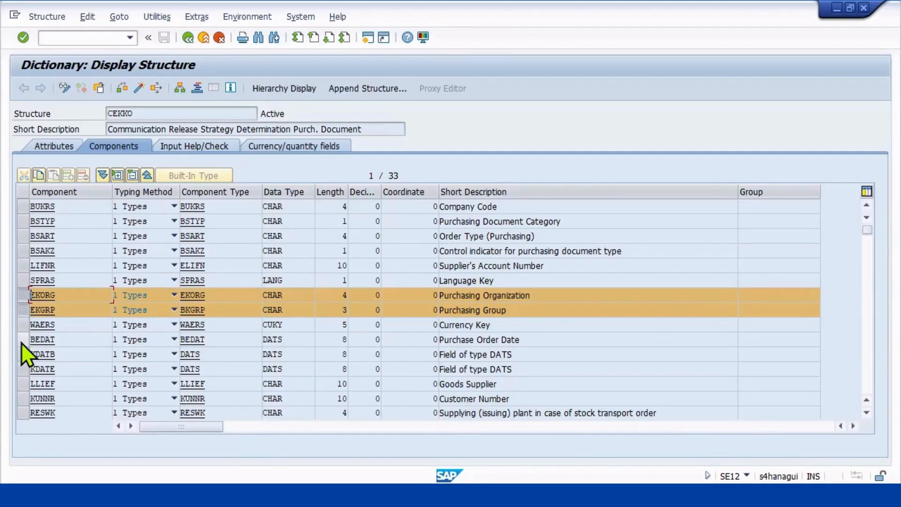
Look through the remaining CEKKO components, marking the total net order value (GNETW) and plant (WERKS) fields.
scroll(21, 343, "down", 1)
scroll(21, 344, "down", 2)
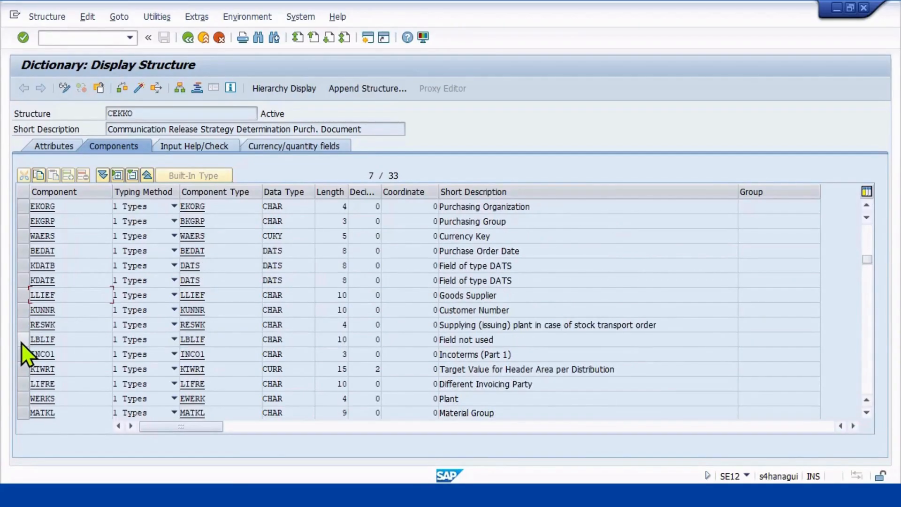
scroll(21, 343, "down", 3)
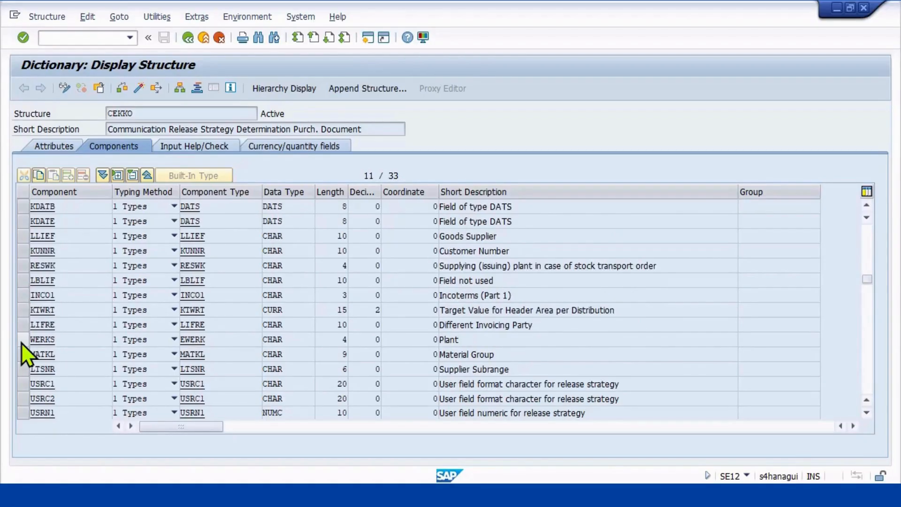
scroll(21, 343, "down", 2)
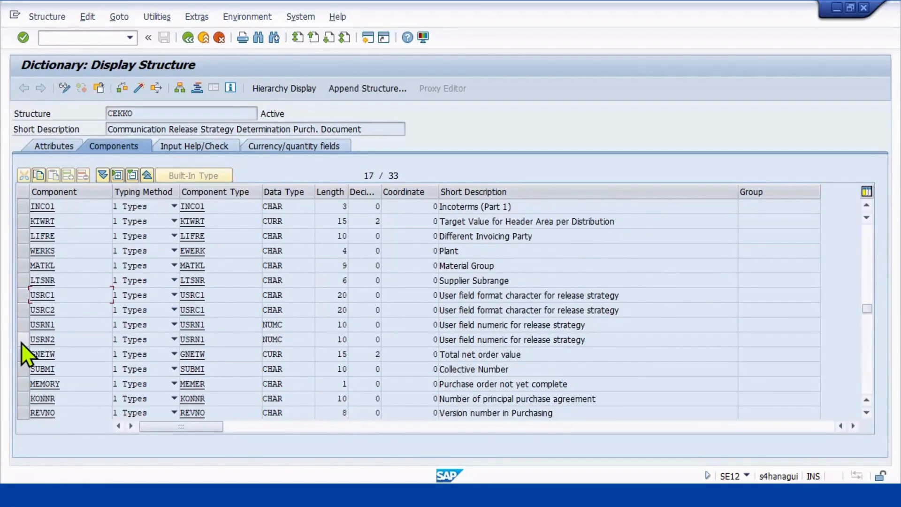
scroll(22, 342, "down", 2)
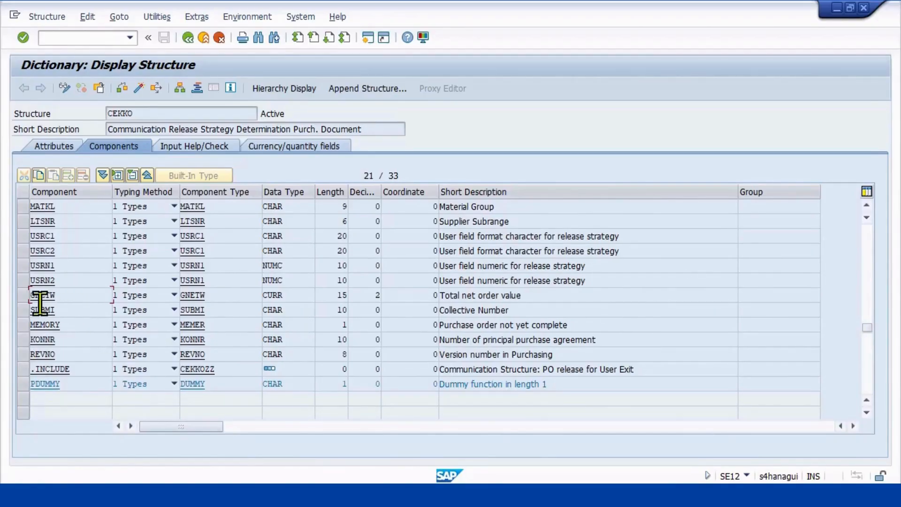
left_click(22, 294)
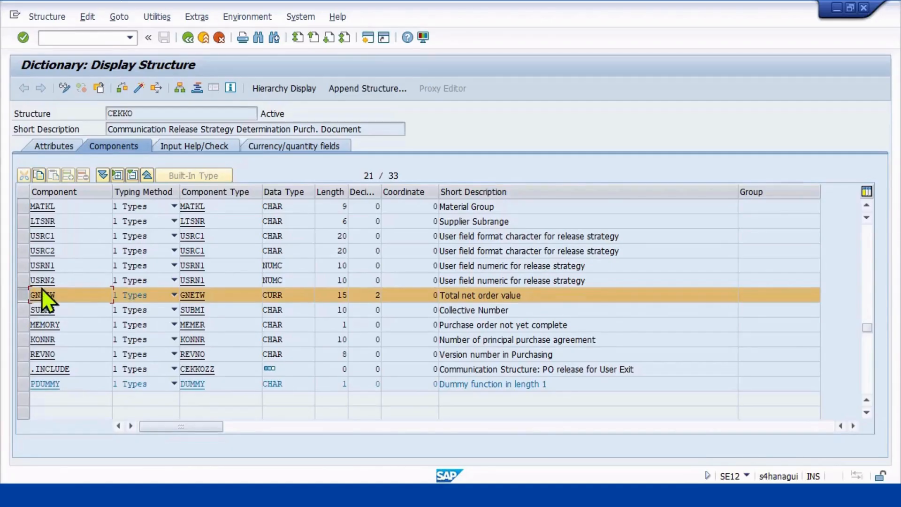
scroll(41, 288, "up", 1)
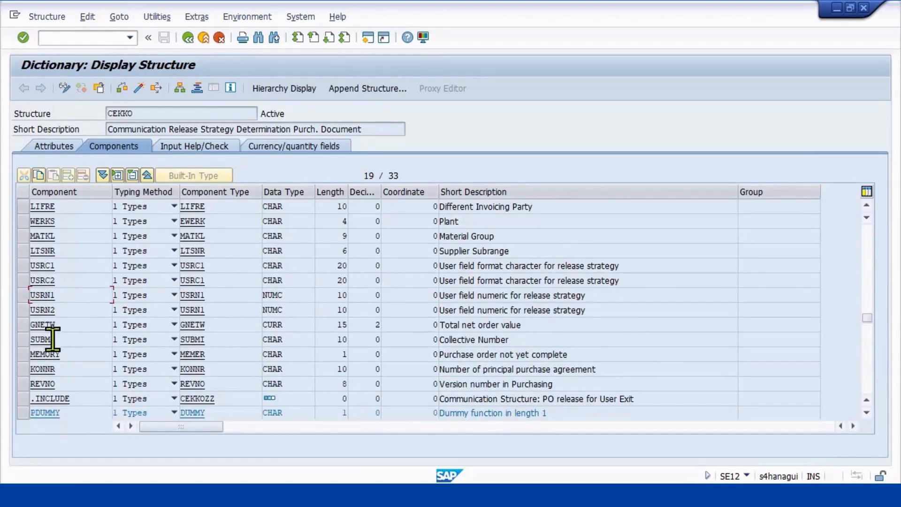
left_click(24, 324)
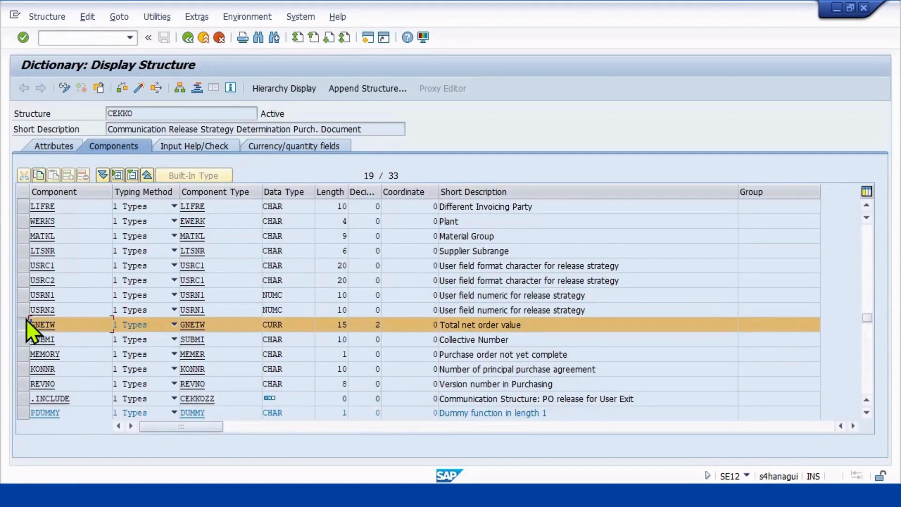
scroll(26, 319, "up", 2)
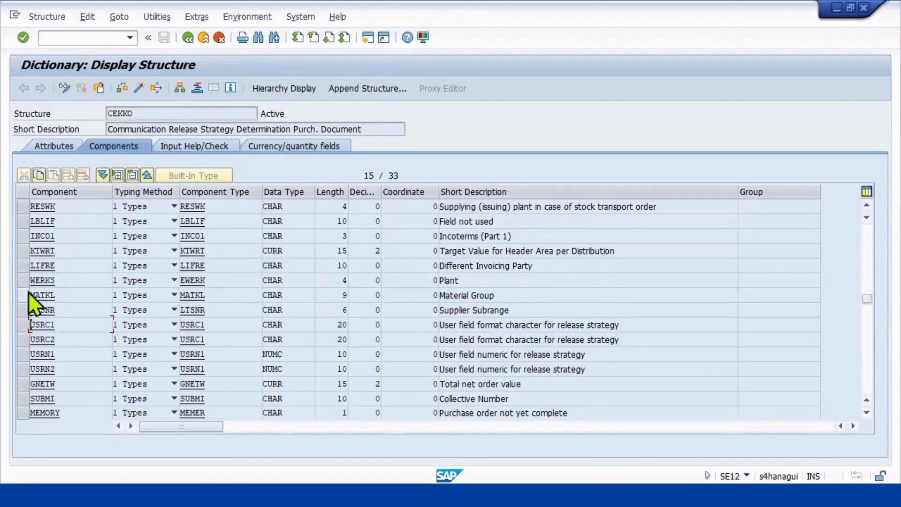
left_click(26, 280)
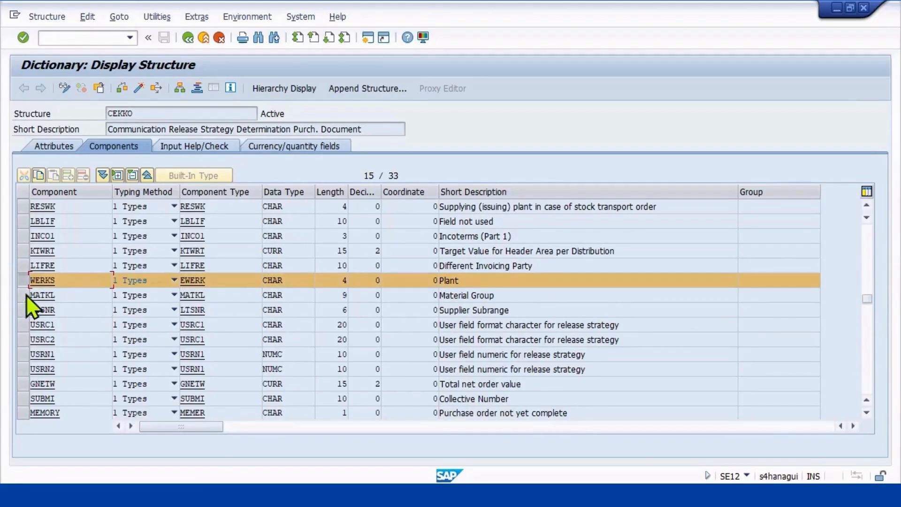
Leave the dictionary, run transaction SPRO and open the SAP Customizing Implementation Guide.
left_click(188, 38)
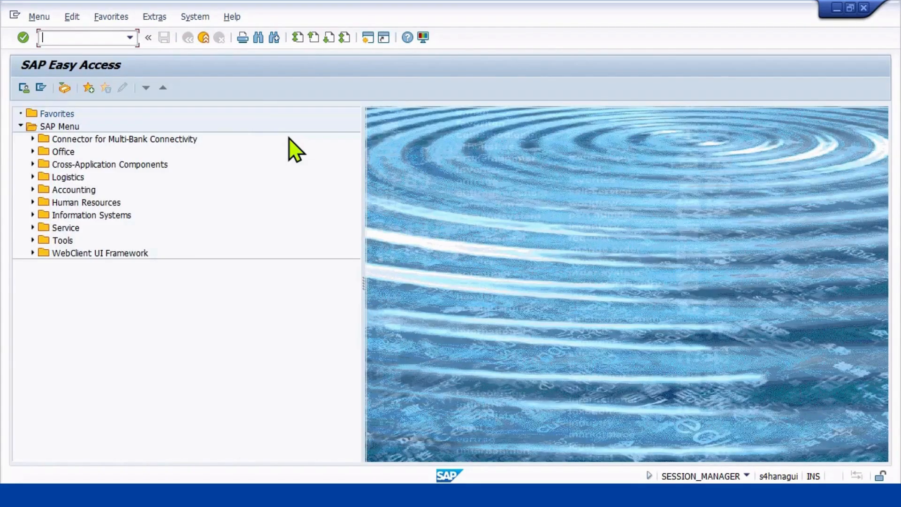
type("SPRO")
key("Return")
left_click(46, 90)
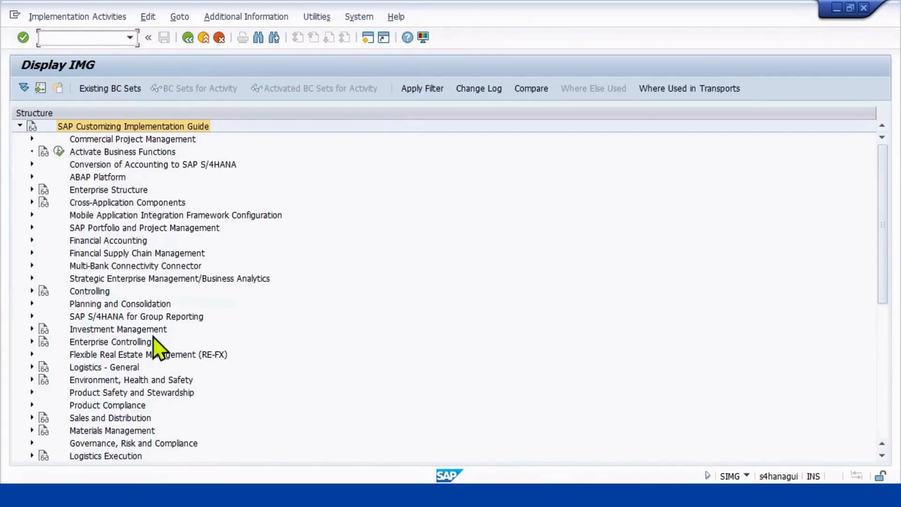
Open the Edit Characteristic activity under Materials Management, Purchasing, Purchase Order, Release Procedure for Purchase Orders.
left_click(31, 430)
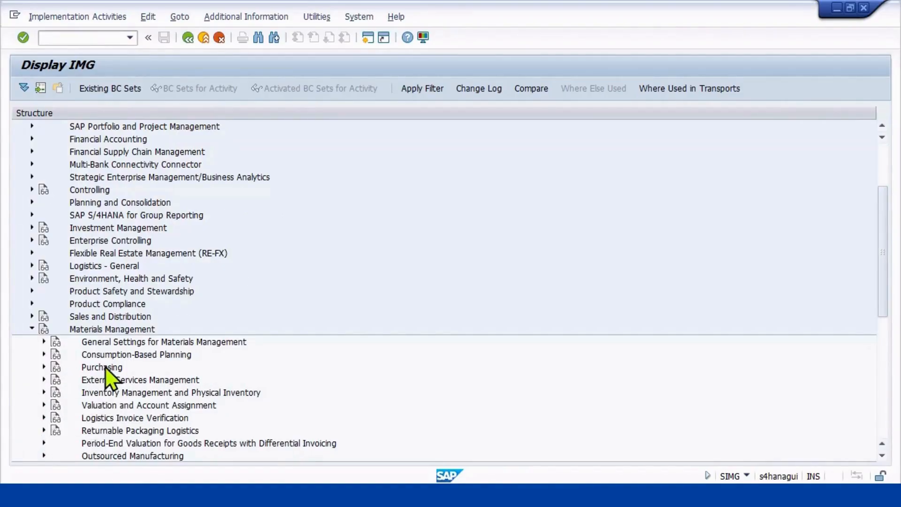
left_click(42, 367)
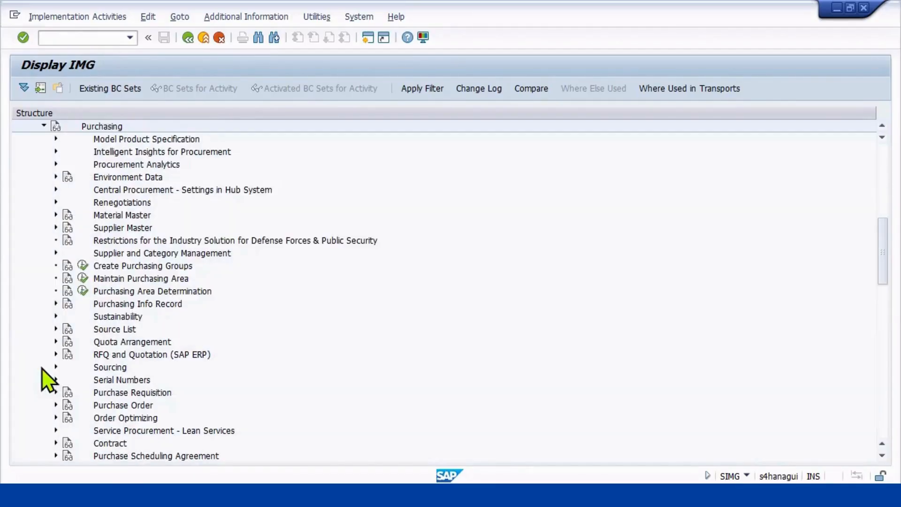
left_click(55, 405)
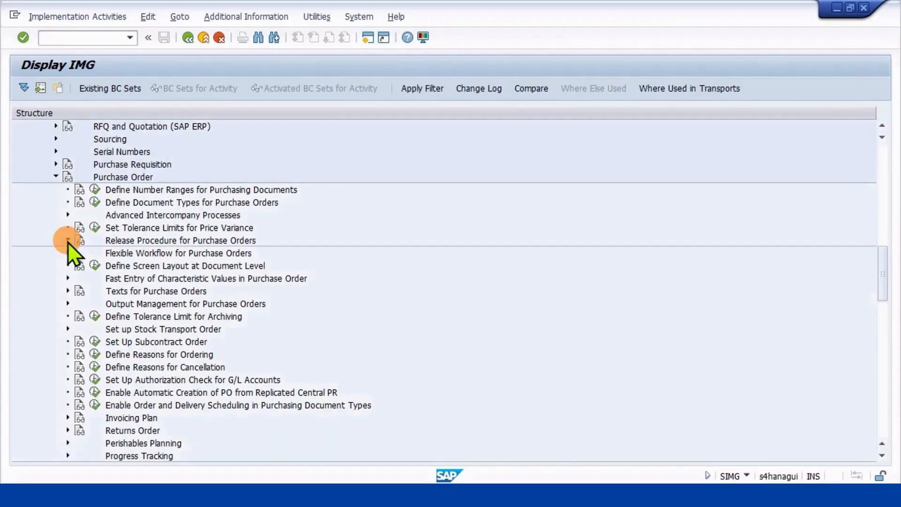
left_click(68, 240)
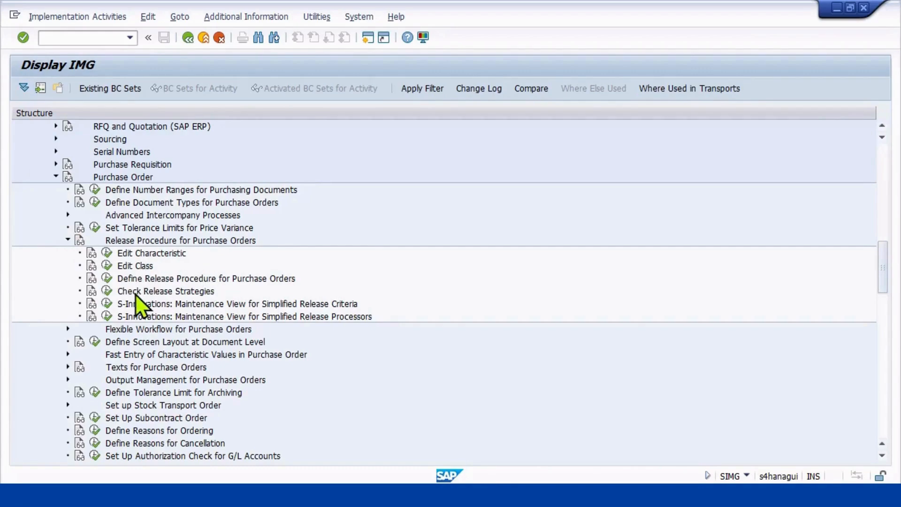
left_click(107, 254)
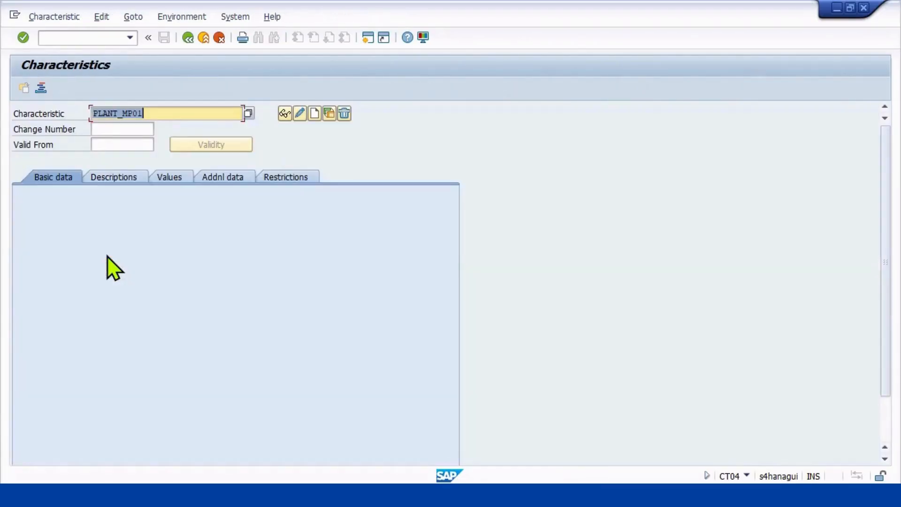
Start creating a new characteristic named PLANT_MP.
key("Delete")
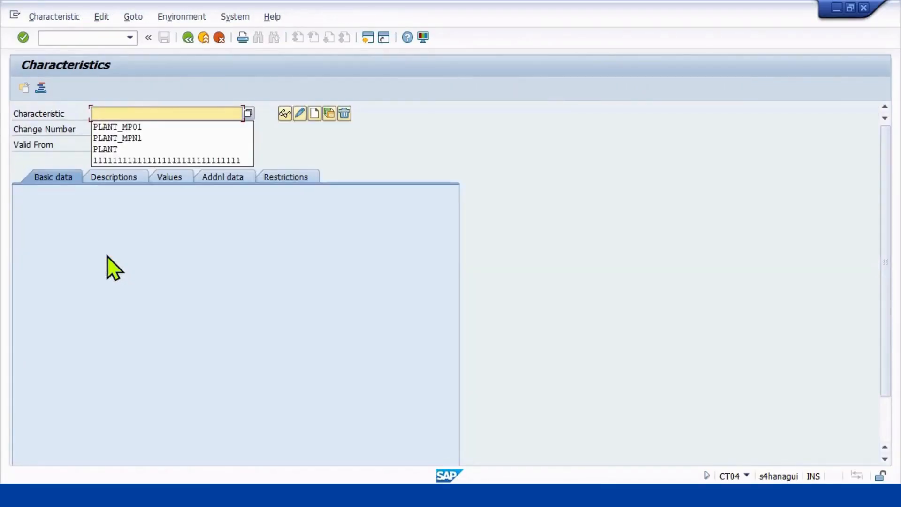
type("PLANT")
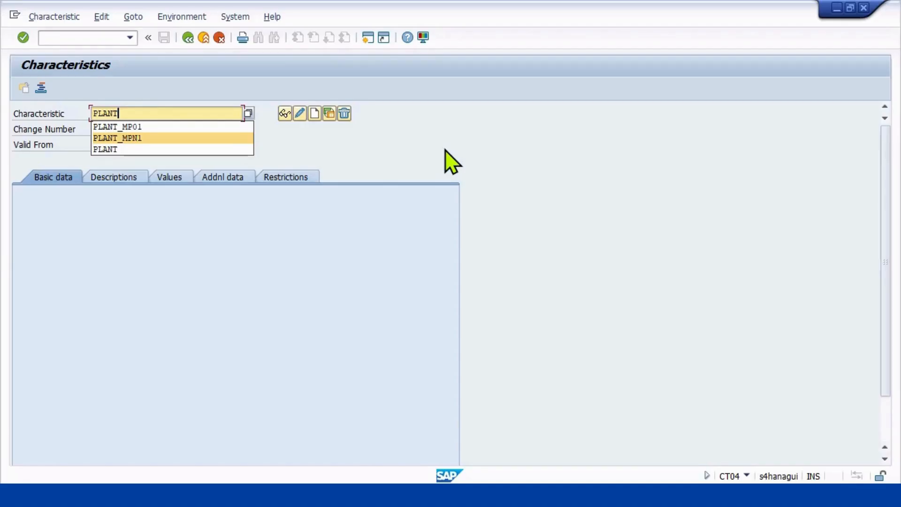
type("_MP")
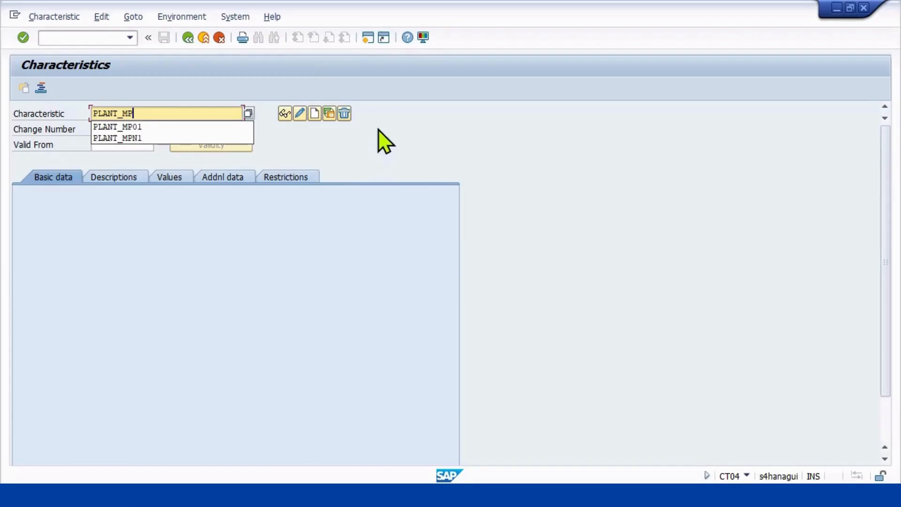
left_click(314, 115)
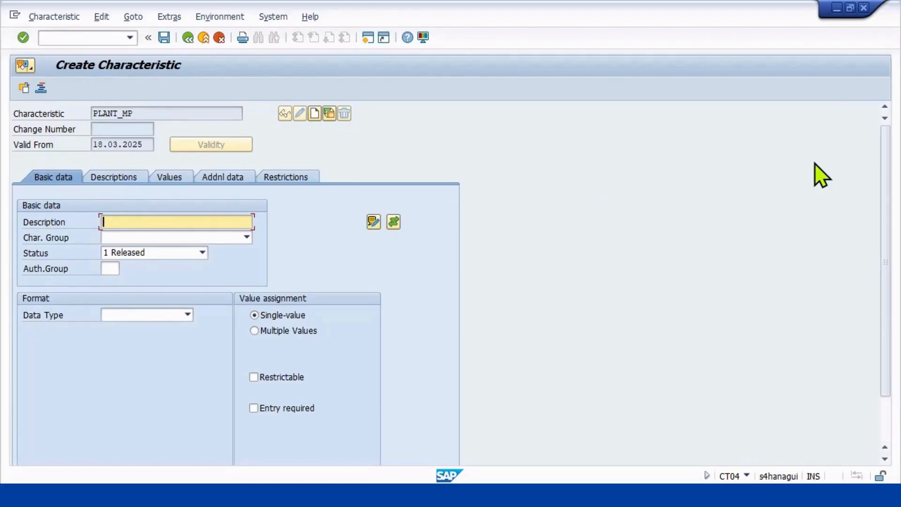
Enter PLANT FOR CO MPN1 as the description of the PLANT_MP characteristic.
type("PL")
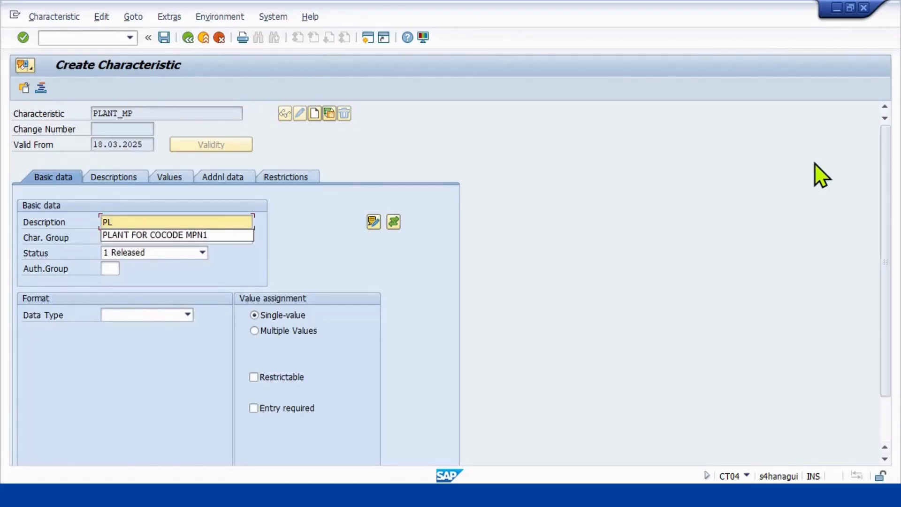
type("ANT FOR ")
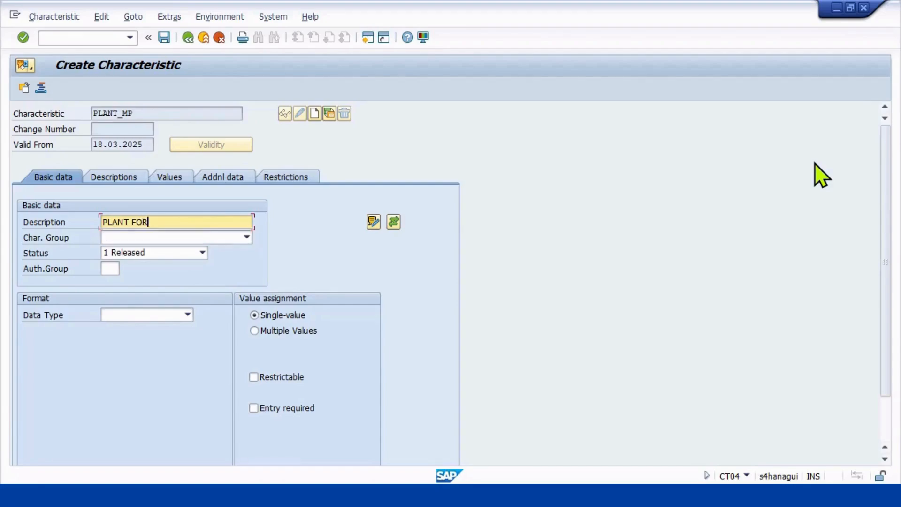
type("CO")
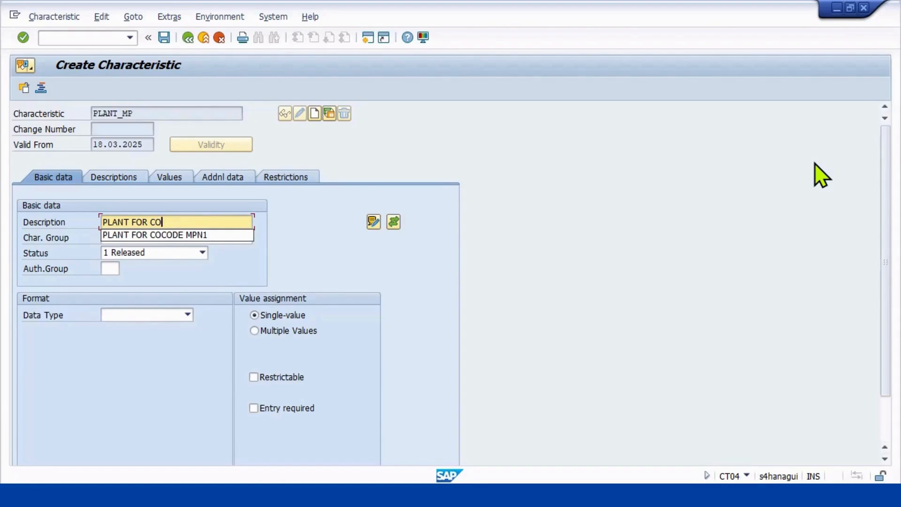
type(" MPN")
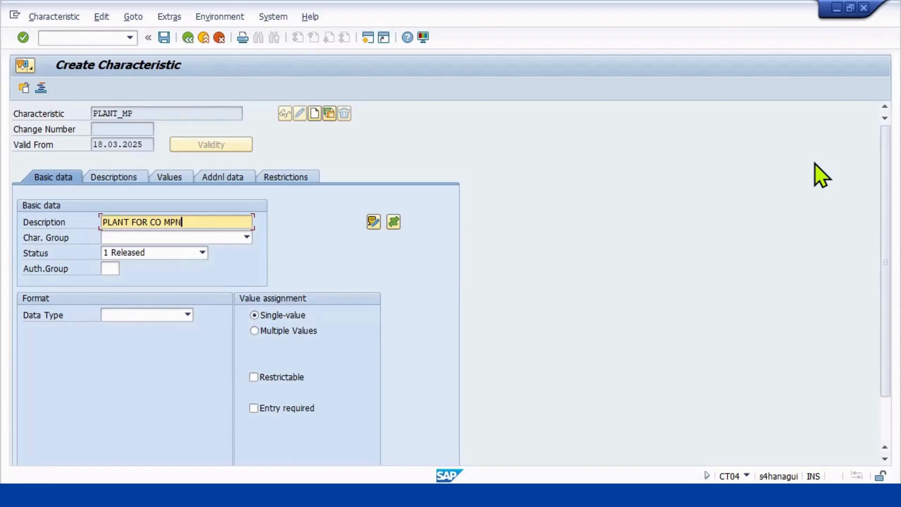
type("1")
Set the characteristic's data type to CHAR Character Format with 04 characters.
left_click(123, 316)
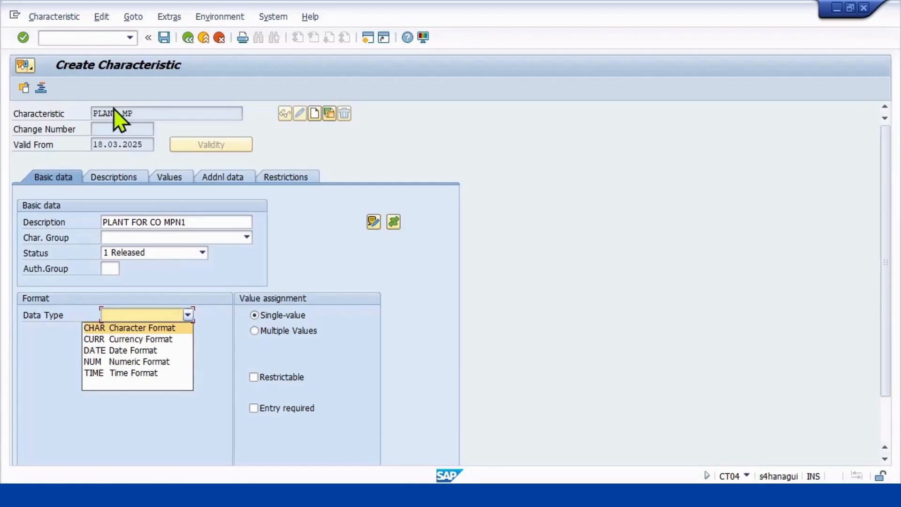
left_click(117, 327)
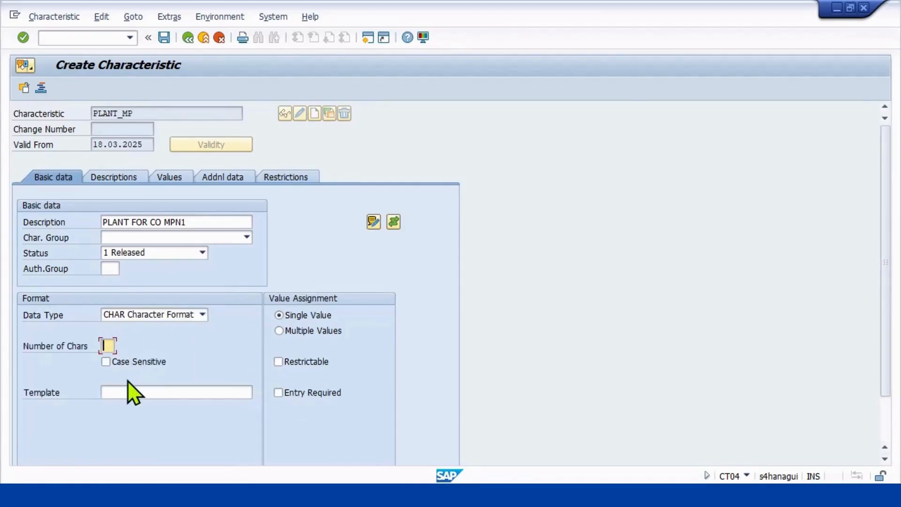
type("04")
Review the language descriptions of PLANT_MP and its list of allowed values.
left_click(124, 179)
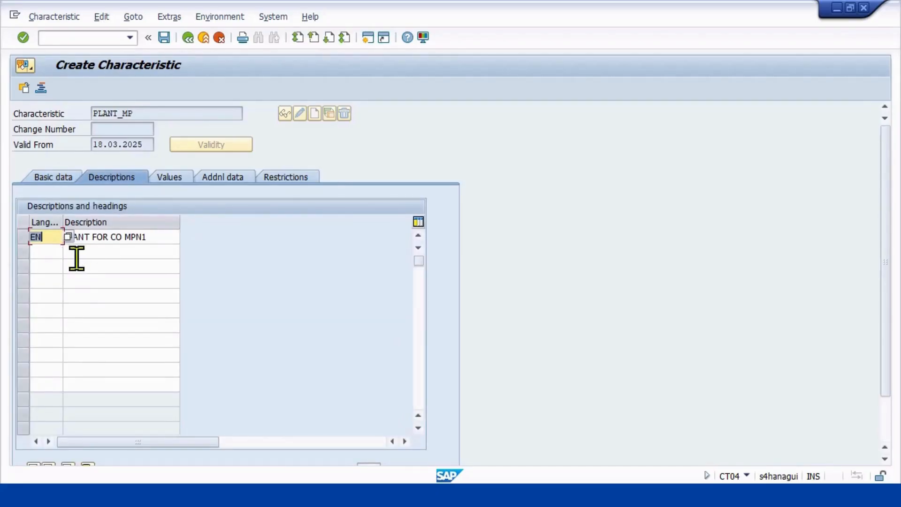
left_click(52, 252)
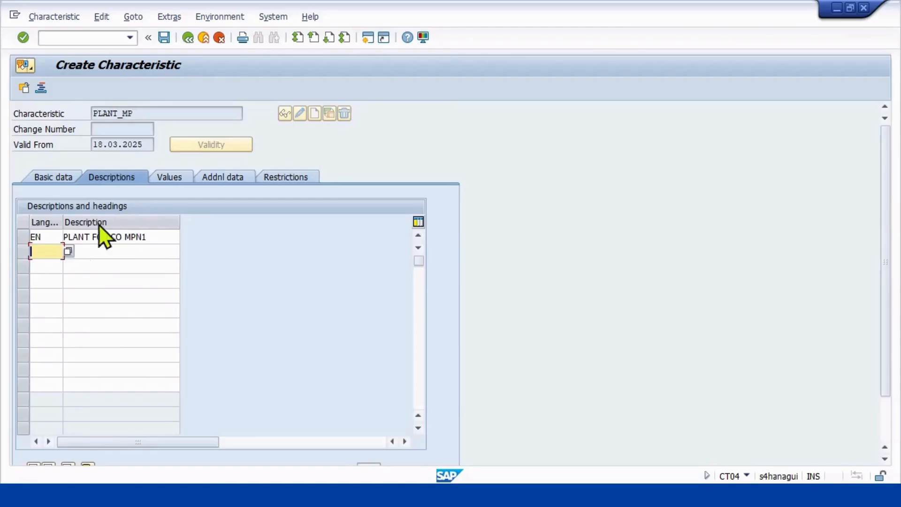
left_click(37, 237)
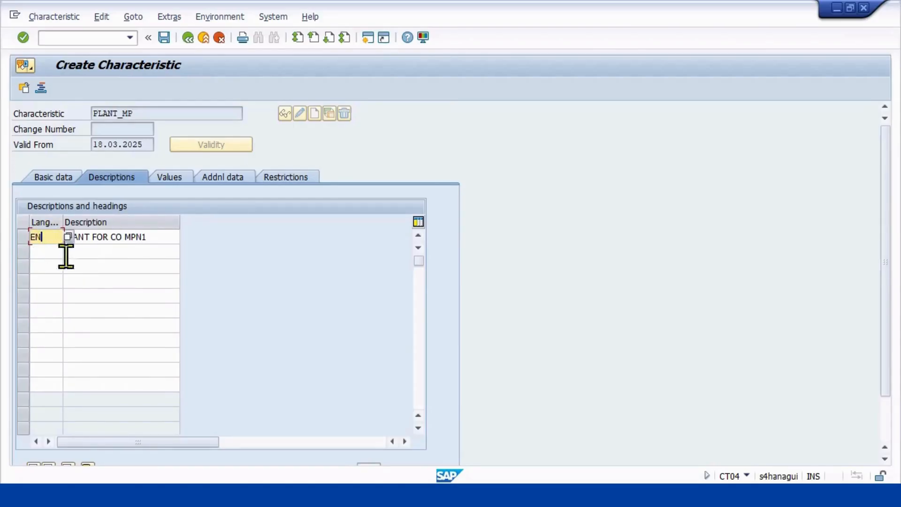
left_click(170, 179)
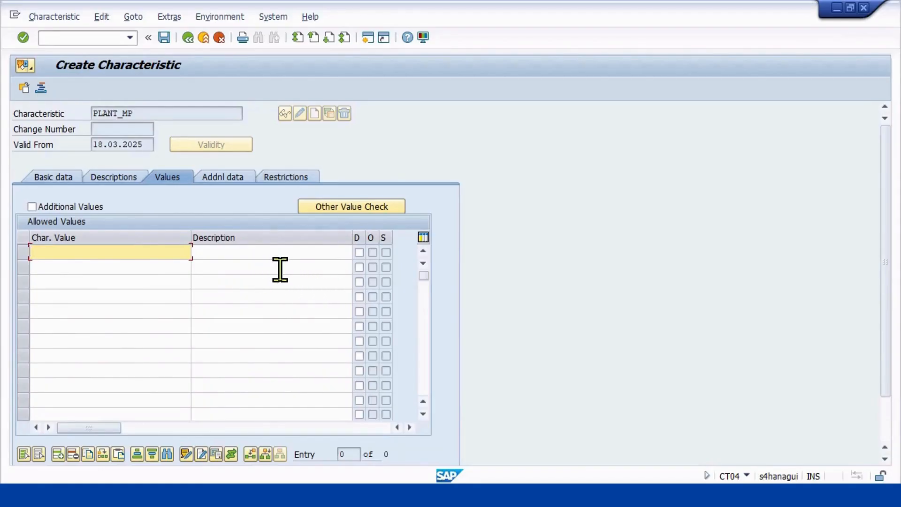
Link the PLANT_MP characteristic to field WERKS of table CEKKO and accept the dictionary format data.
left_click(225, 179)
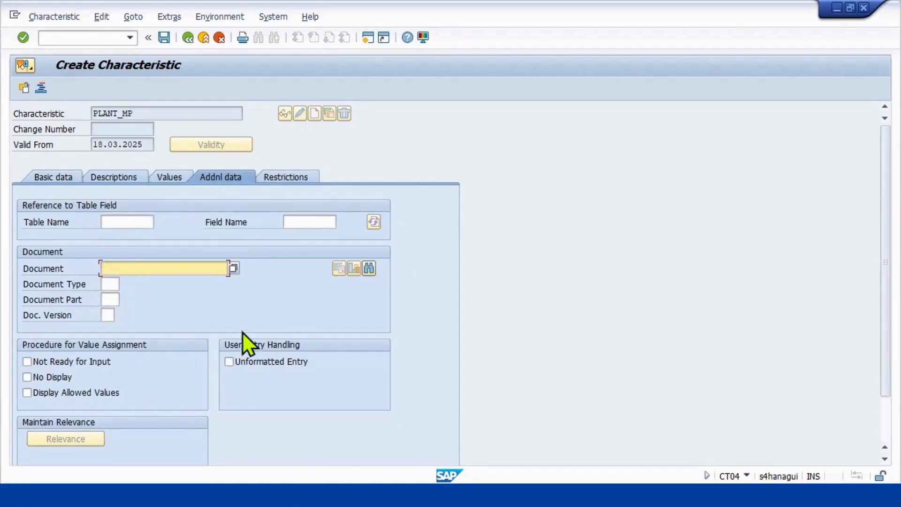
left_click(132, 220)
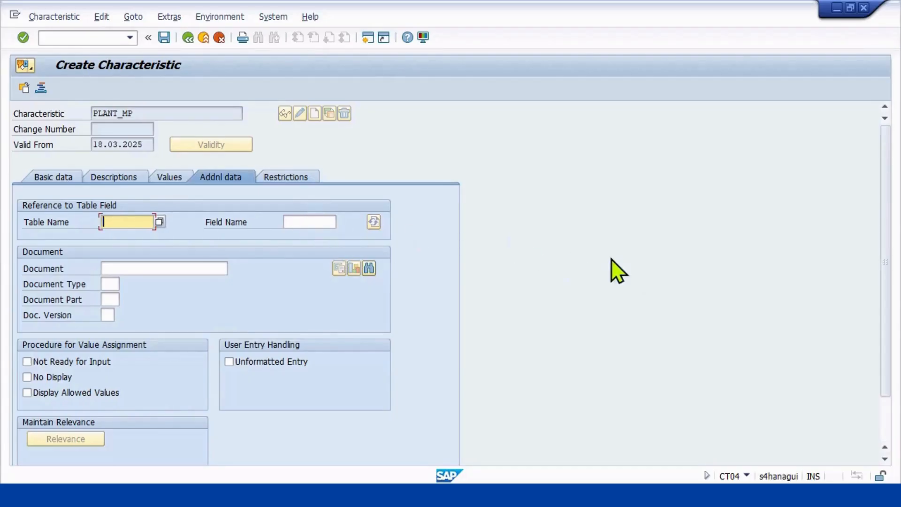
type("CEKKO")
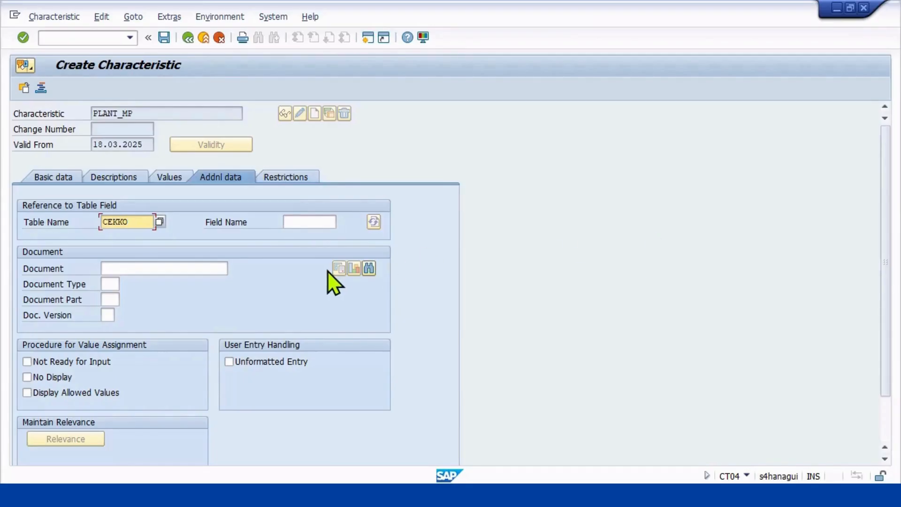
left_click(311, 222)
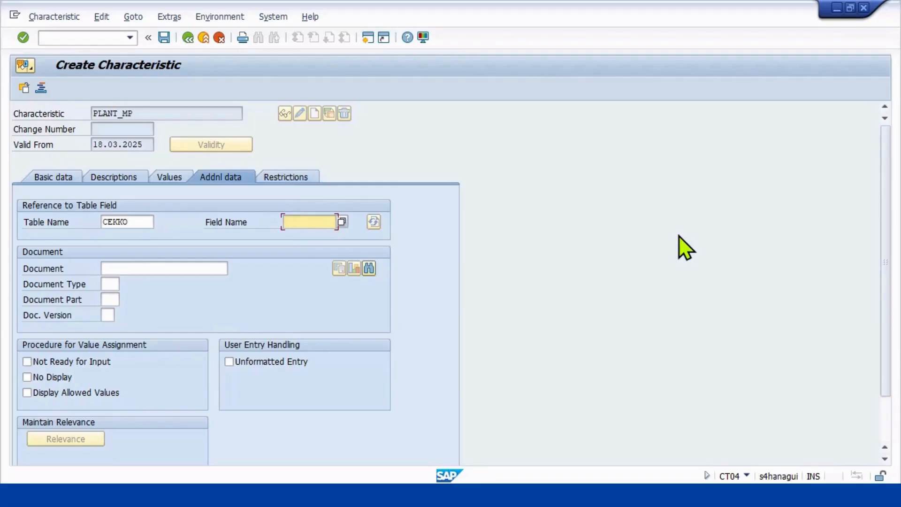
type("WERKS")
key("Return")
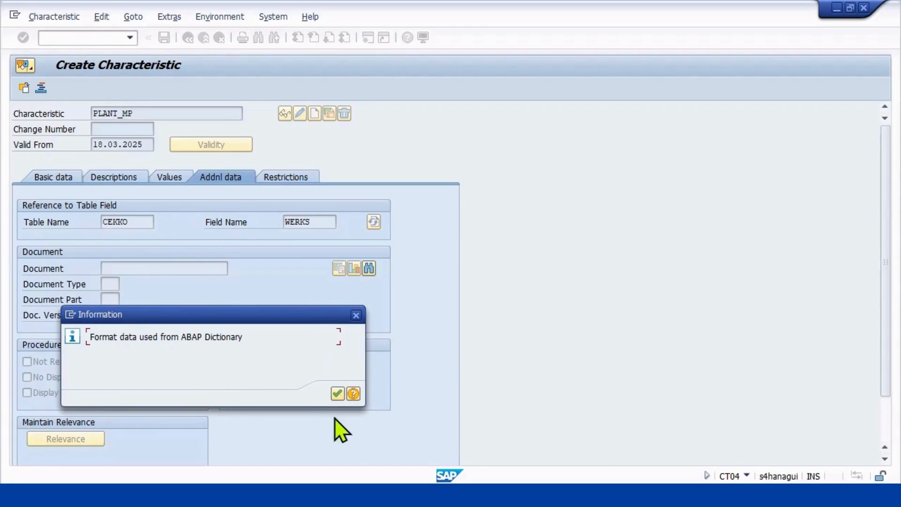
left_click(336, 393)
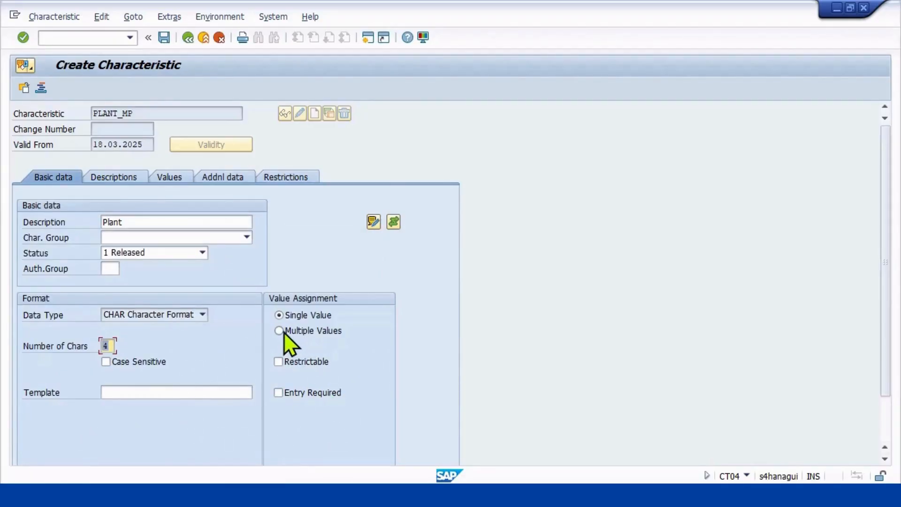
Allow multiple values for the PLANT_MP characteristic and acknowledge the message about the multiple-values indicator.
left_click(283, 331)
left_click(295, 179)
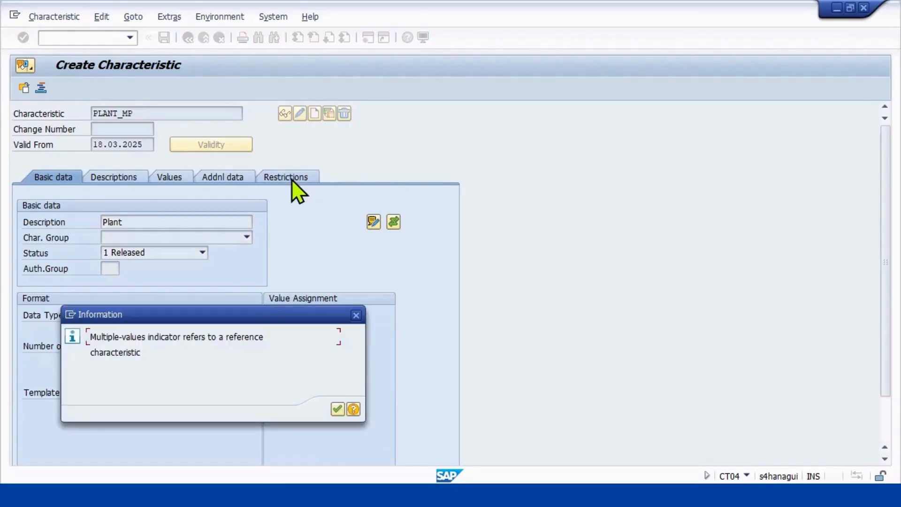
left_click(337, 409)
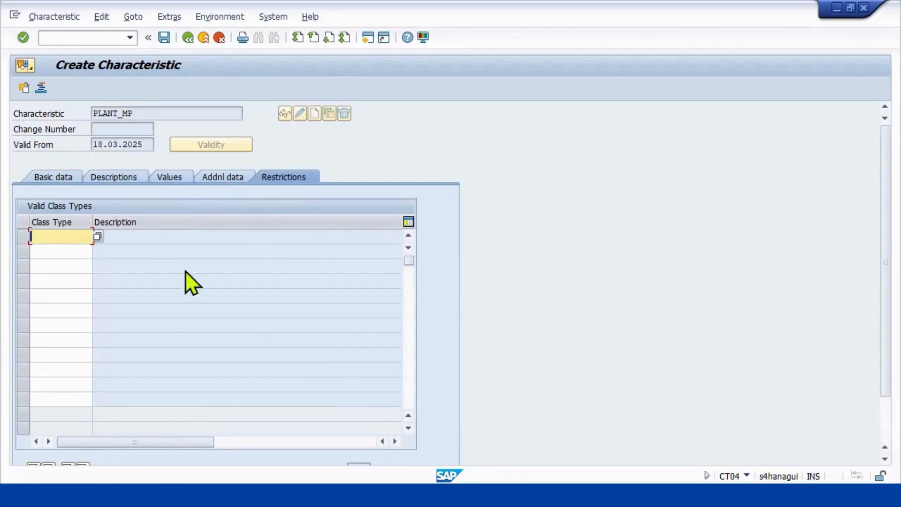
Check the additional data, values, descriptions and basic data of PLANT_MP, and save the characteristic.
left_click(211, 179)
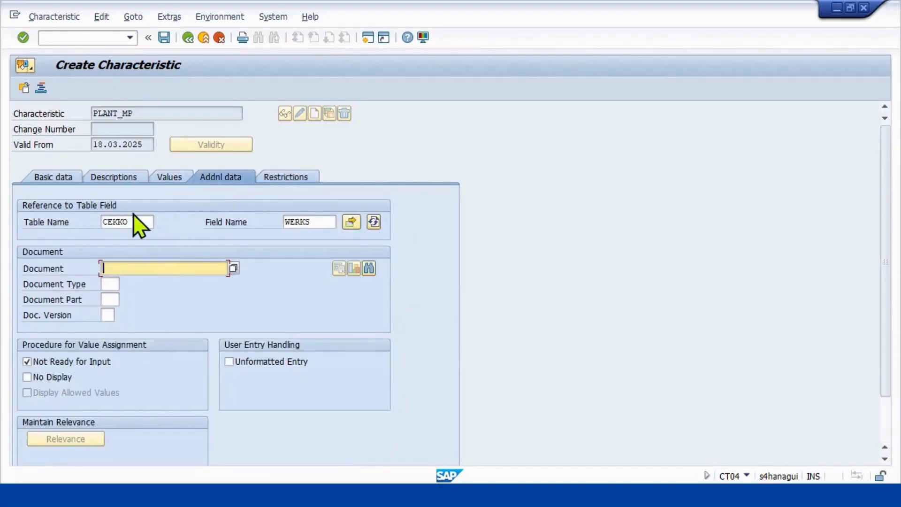
left_click(168, 178)
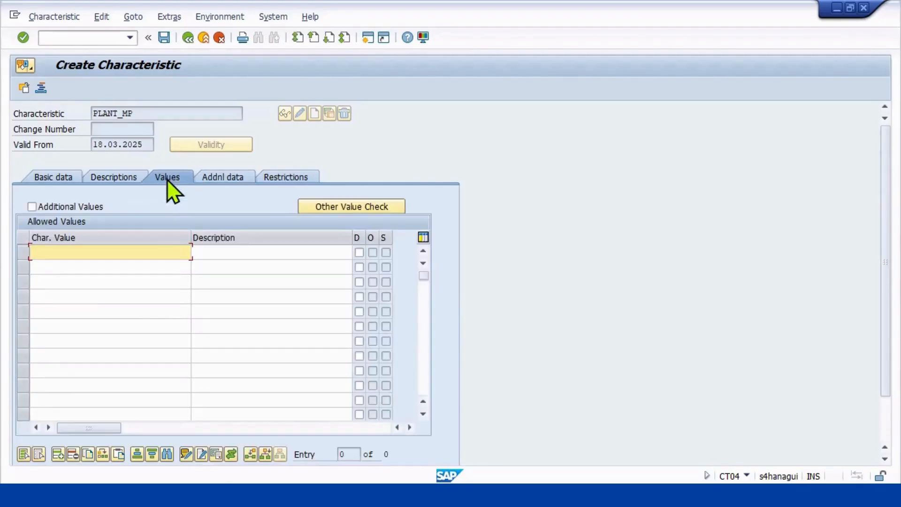
left_click(116, 177)
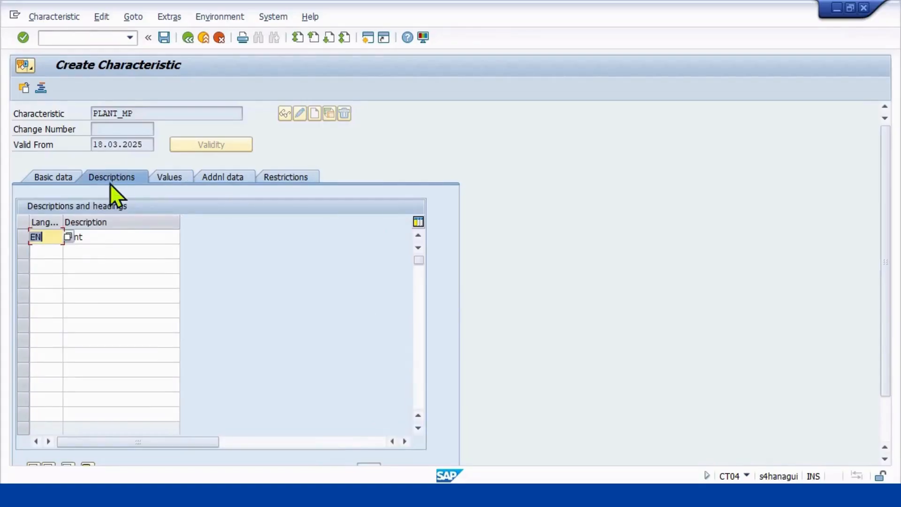
left_click(50, 175)
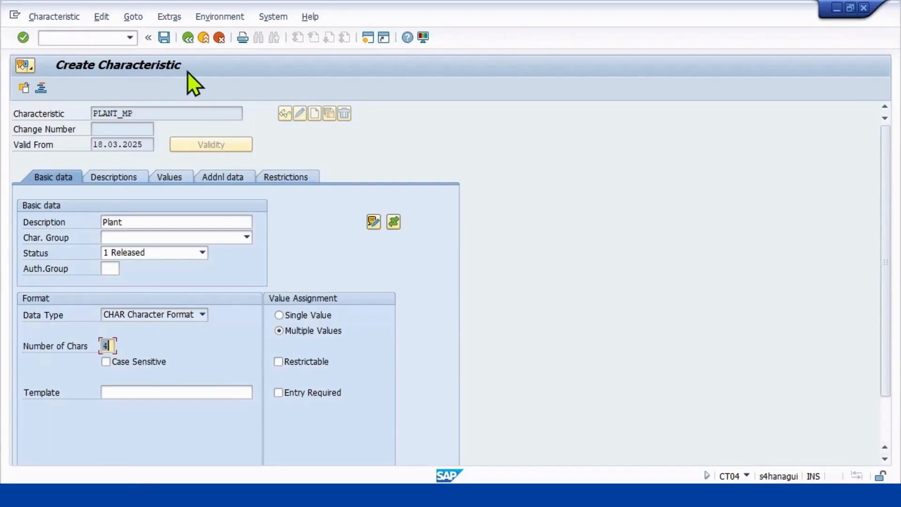
left_click(164, 37)
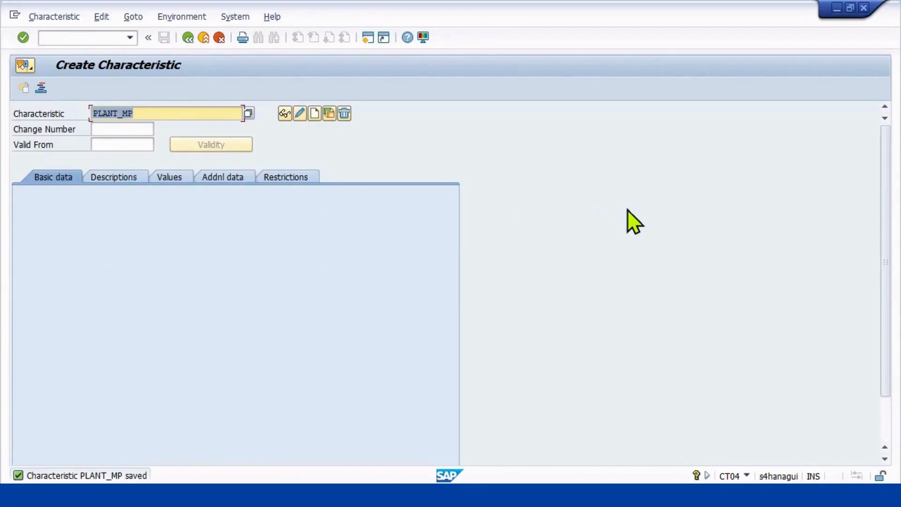
Start creating a new characteristic named PUR_GRP.
key("BackSpace")
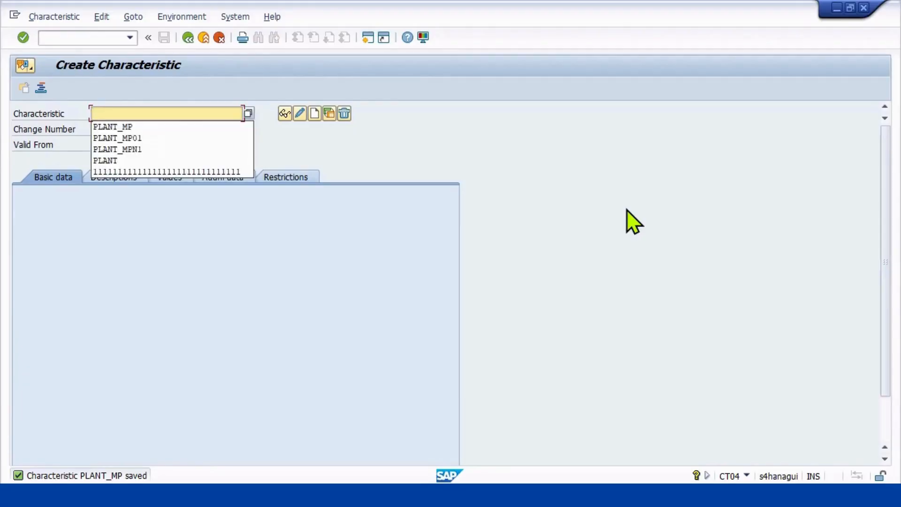
type("PUR")
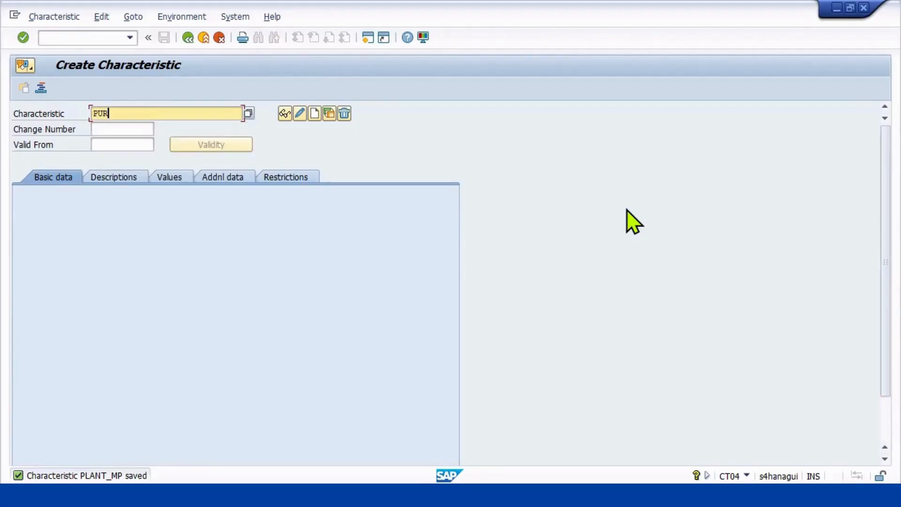
type("_GRP")
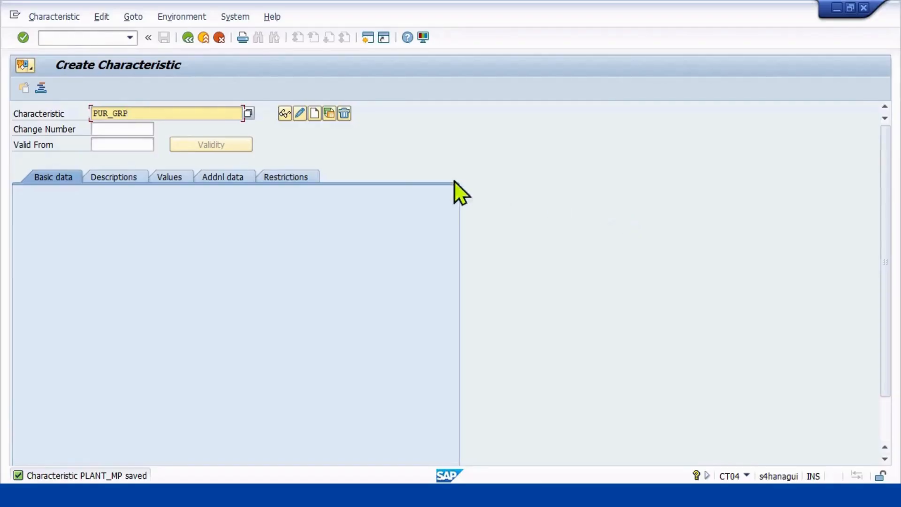
left_click(316, 114)
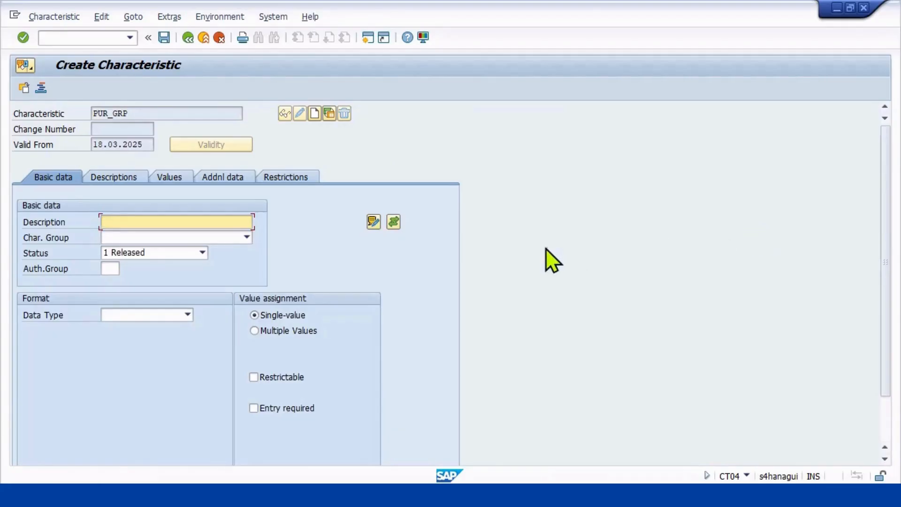
Enter PURCHASING GROUP FOR CO MPN1 as the description of the PUR_GRP characteristic.
type("PURCHASING")
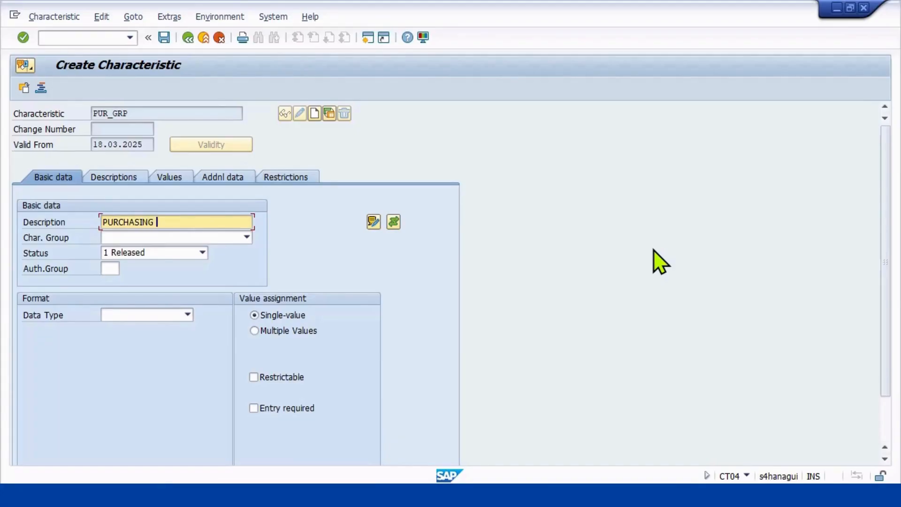
type(" GROUP FOR CO MP")
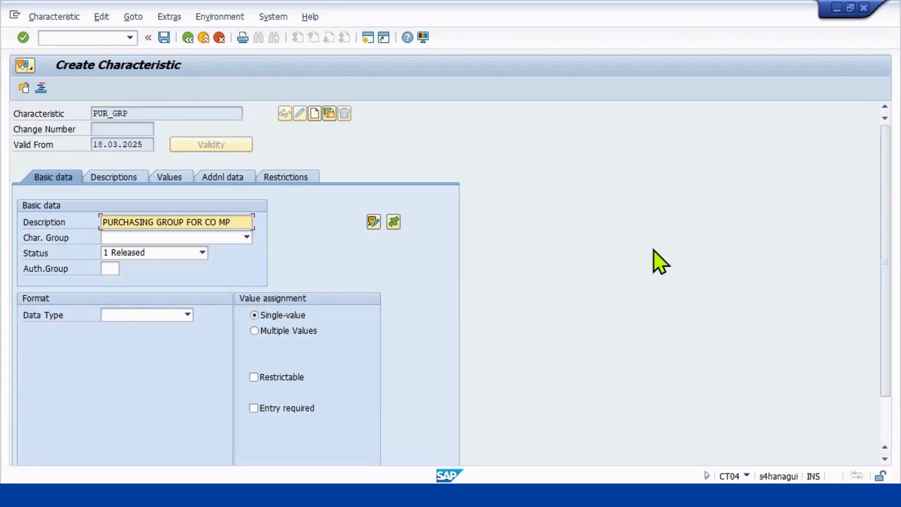
type("N1")
Set PUR_GRP to data type CHAR Character Format with 03 characters and allow multiple values.
left_click(134, 315)
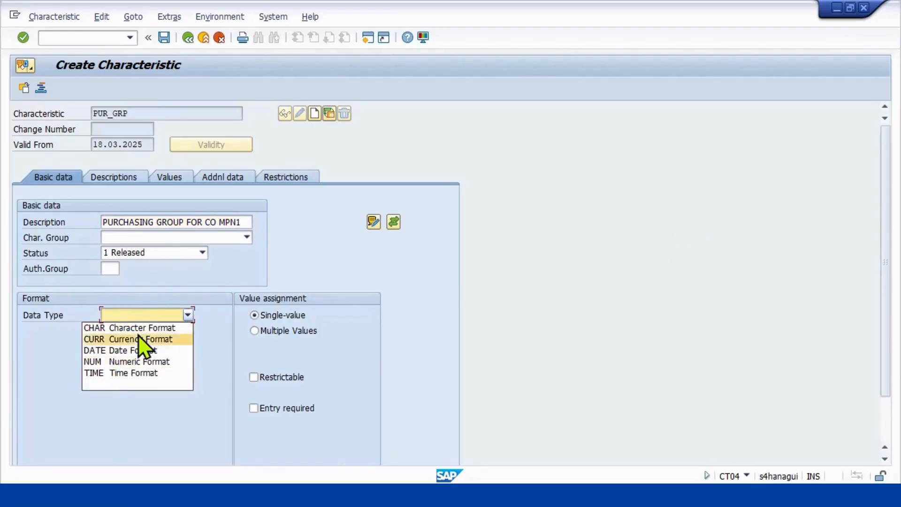
left_click(137, 327)
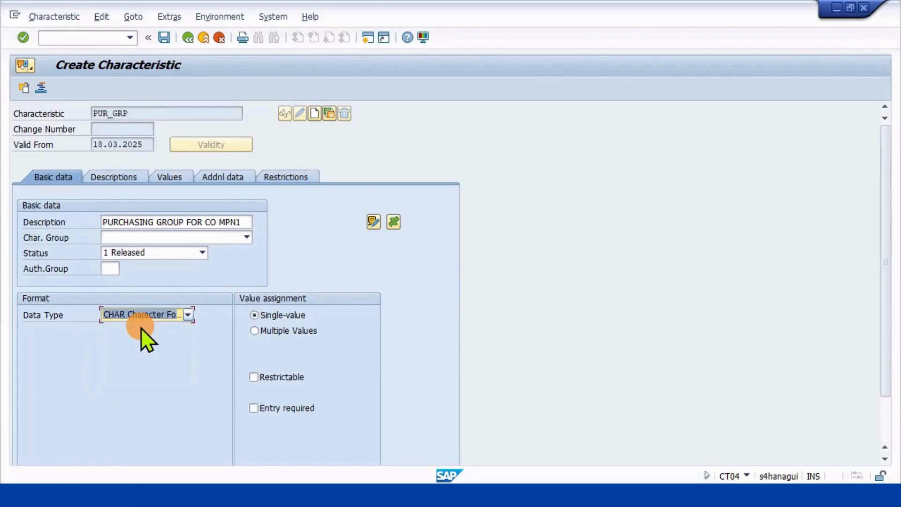
type("0")
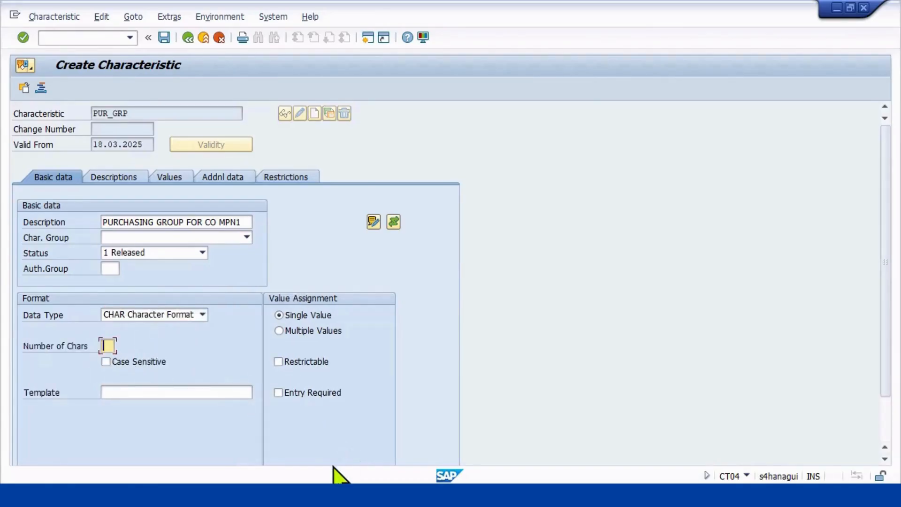
type("3")
key("Return")
left_click(281, 332)
Enter CEKKO as the reference table of PUR_GRP and try EKGPRG as the field name.
left_click(123, 176)
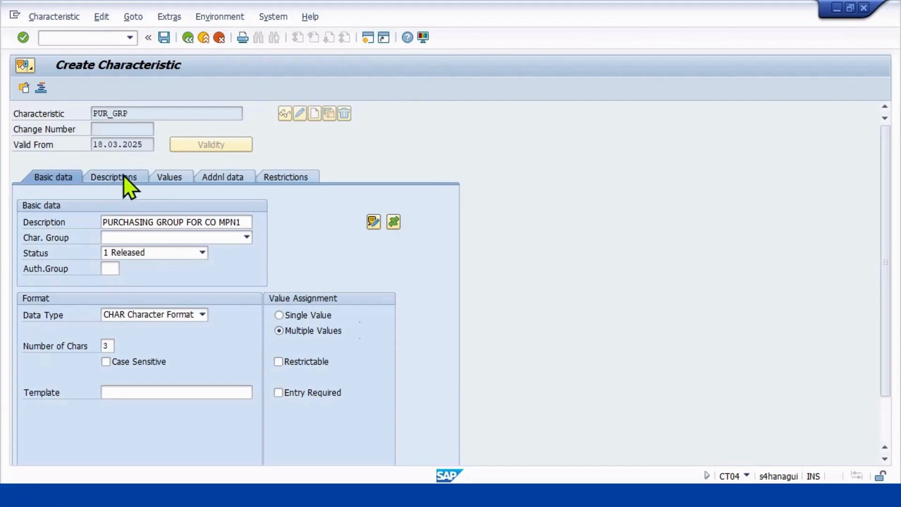
left_click(165, 179)
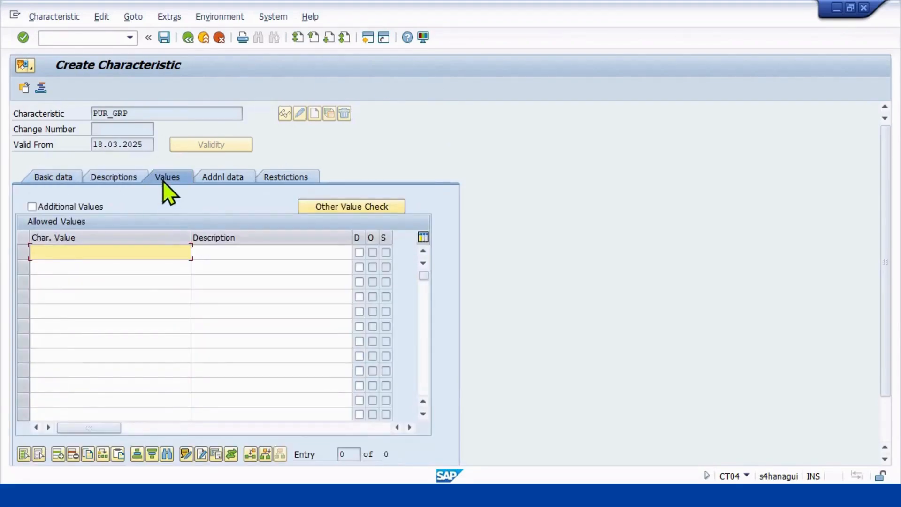
left_click(208, 176)
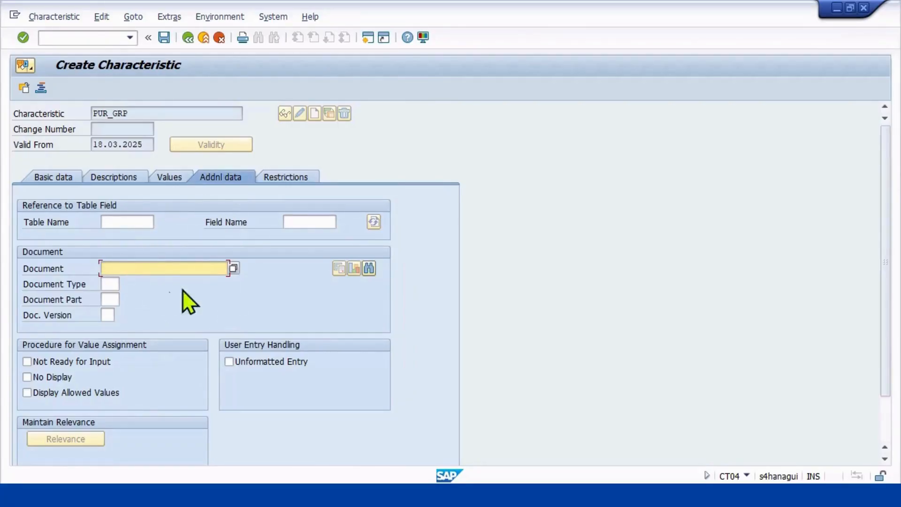
left_click(140, 222)
type("CEKKO")
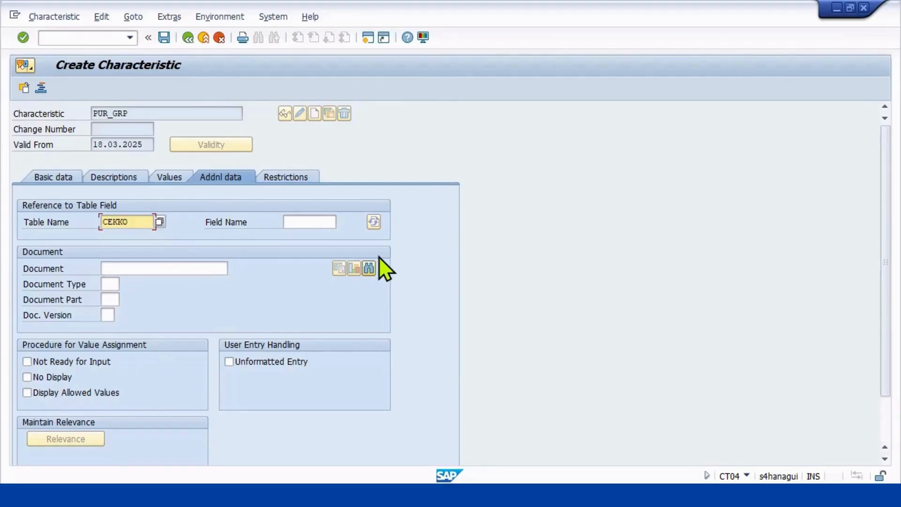
key("Tab")
type("EKGPRG")
key("Return")
type("CEKKO")
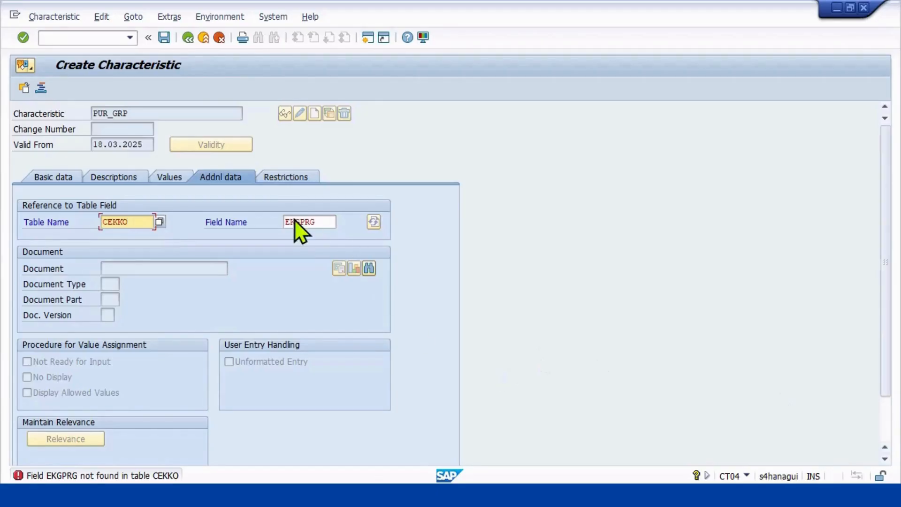
Correct the referenced field name to EKGRP, accepting the dictionary format data, and save the PUR_GRP characteristic.
left_click(316, 222)
double_click(315, 222)
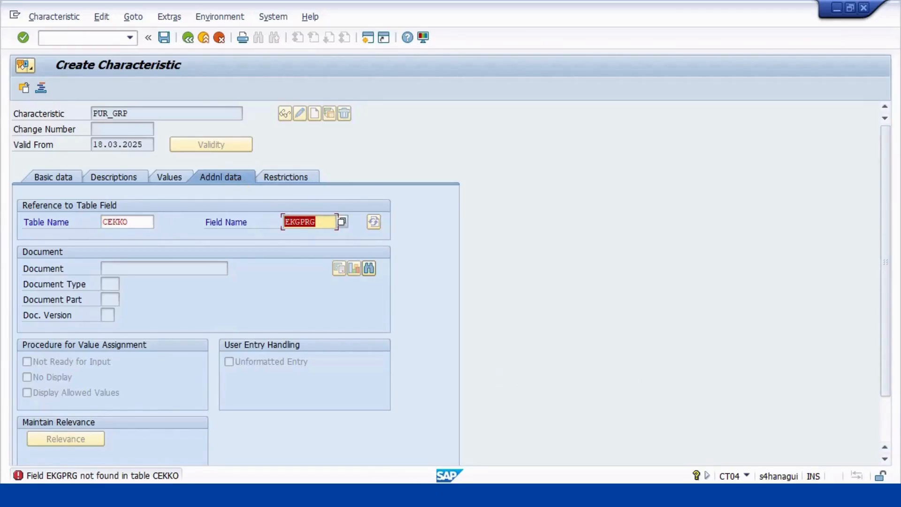
type("EKGRP")
key("Return")
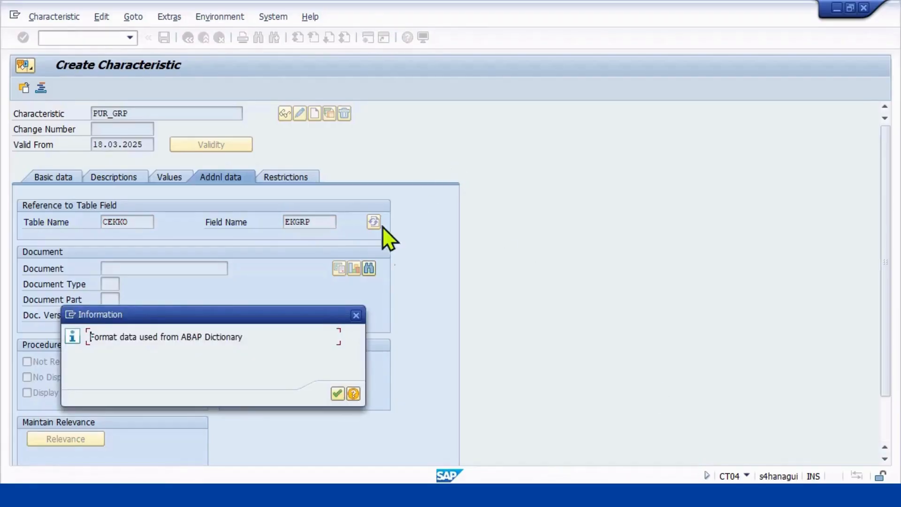
left_click(337, 393)
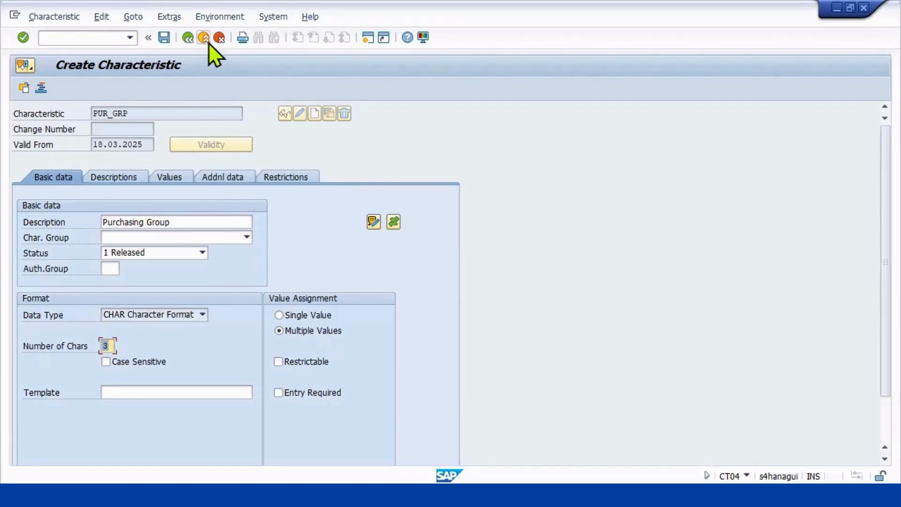
left_click(162, 42)
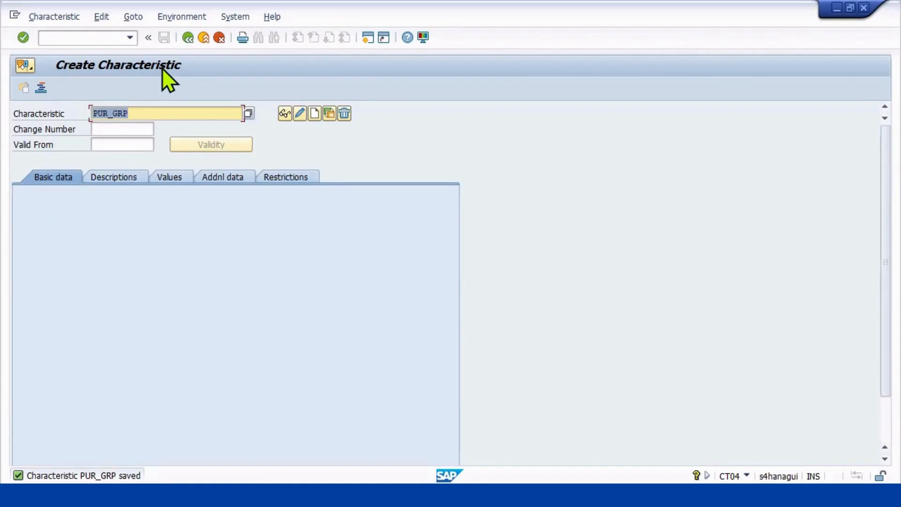
Start creating a new characteristic named PO_TOT_VAL.
type("PO_TOT_va")
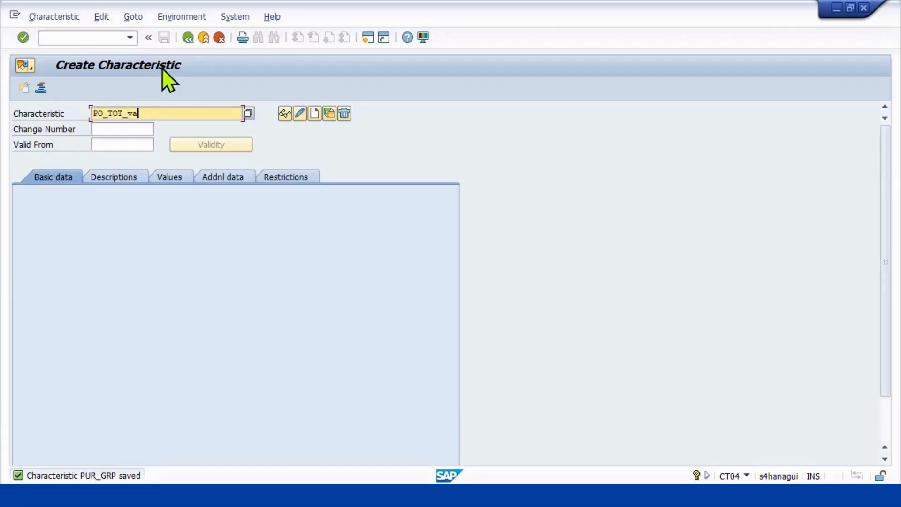
type("l")
key("BackSpace")
key("BackSpace")
key("BackSpace")
type("VAL")
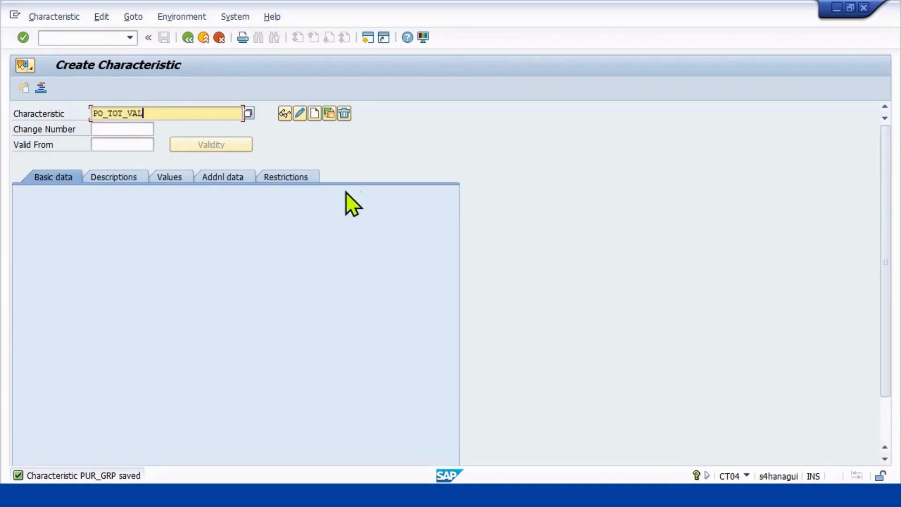
left_click(315, 113)
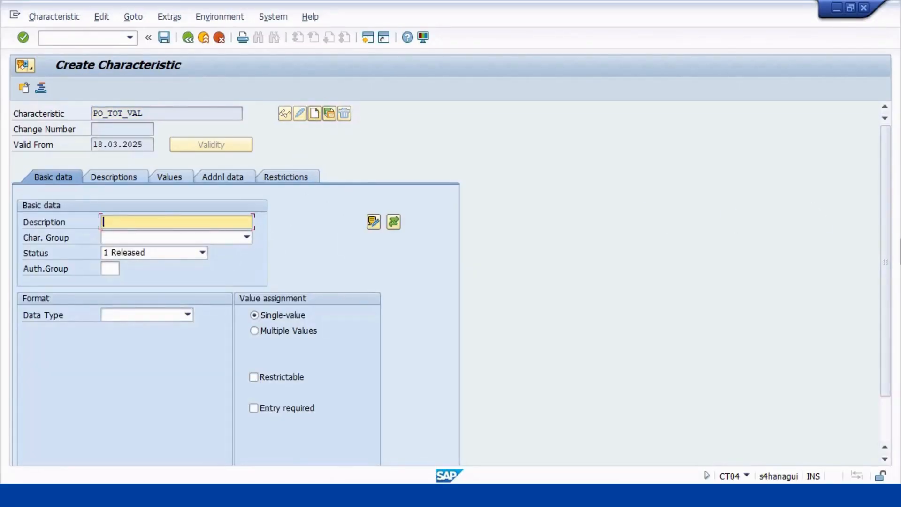
Enter TOTAL PO VALUE as the description of the PO_TOT_VAL characteristic.
type("TOTAL PO VALUE")
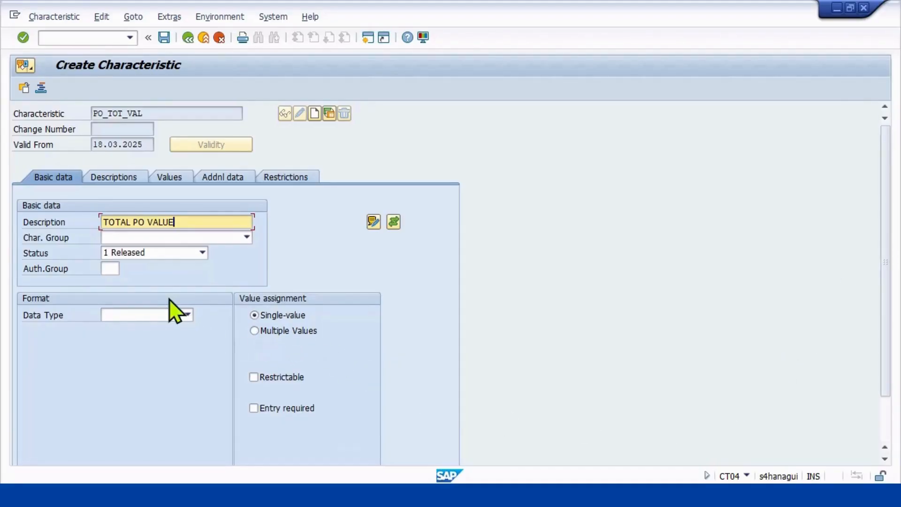
Give PO_TOT_VAL a numeric format with 15 characters and 2 decimal places, allowing multiple values and intervals.
left_click(159, 315)
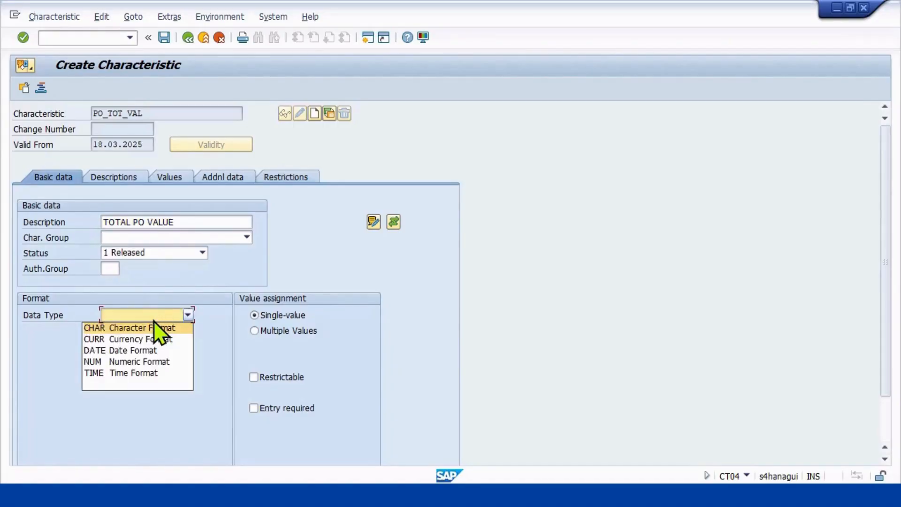
left_click(136, 364)
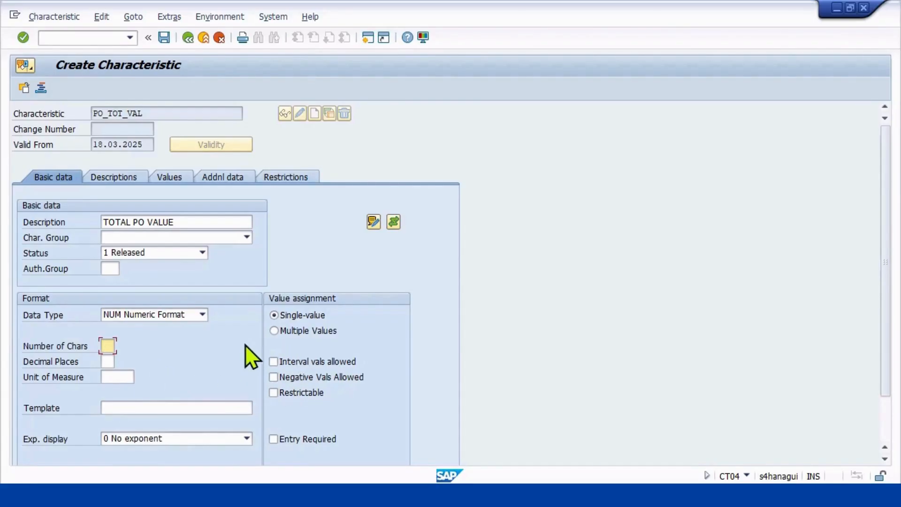
left_click(275, 362)
left_click(277, 332)
left_click(106, 346)
type("15")
left_click(107, 361)
type("2")
left_click(169, 385)
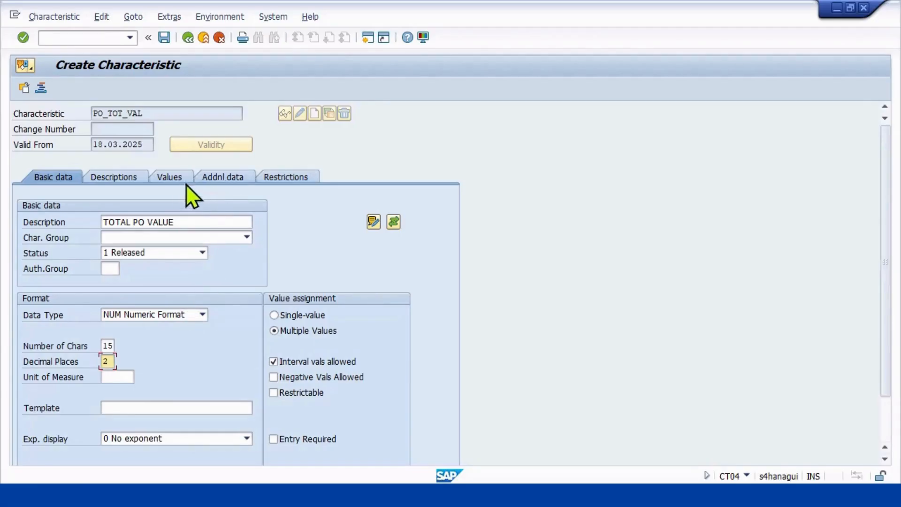
Reference PO_TOT_VAL to field GNETW of table CEKKO and accept the dictionary format data.
left_click(210, 179)
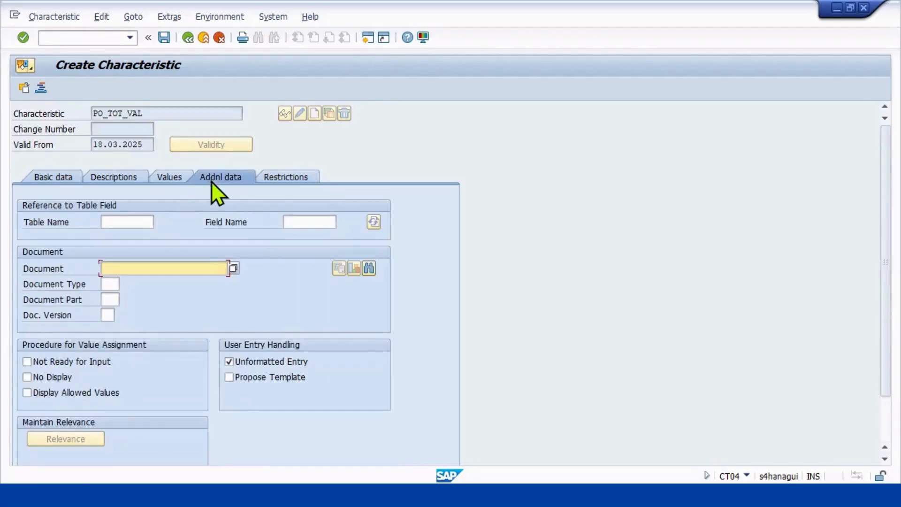
left_click(135, 223)
type("CE")
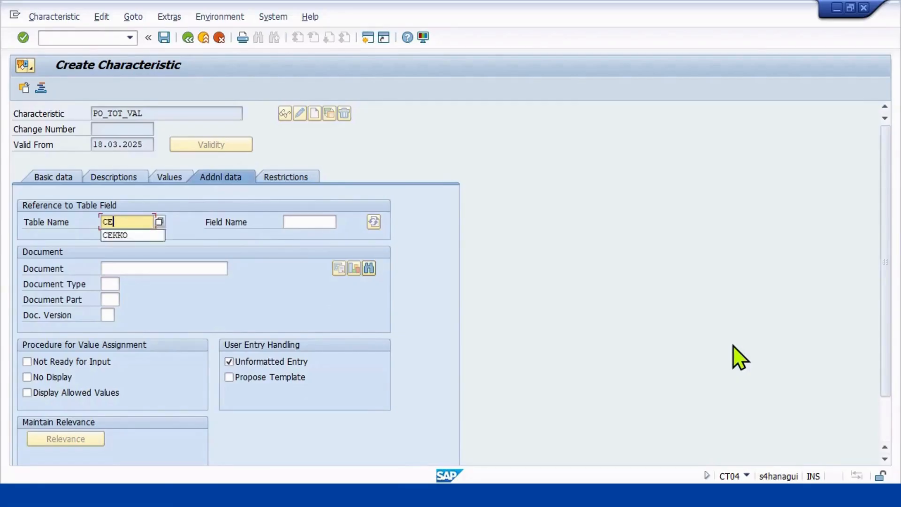
type("KKO")
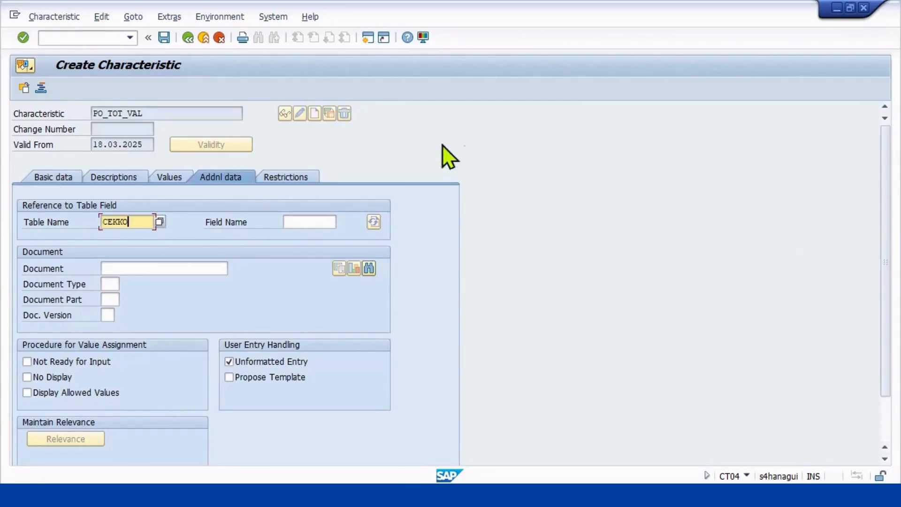
left_click(313, 223)
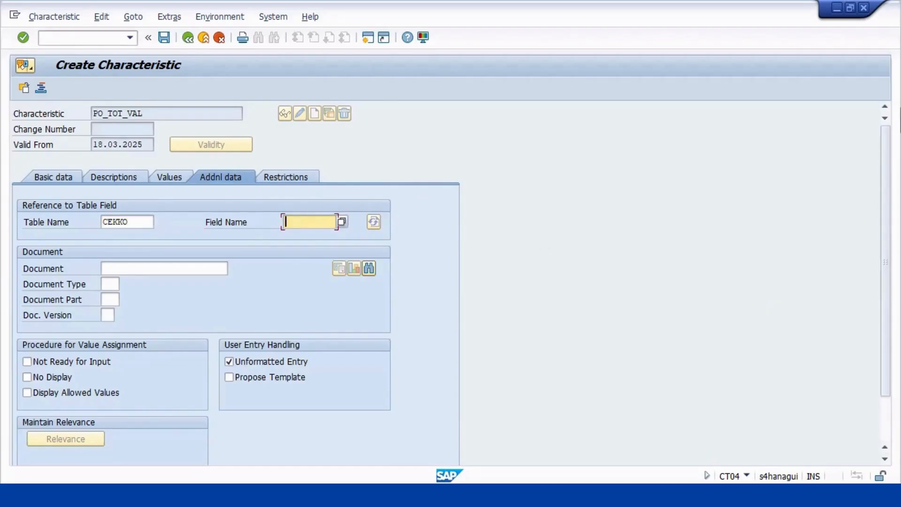
type("GNETW")
key("Return")
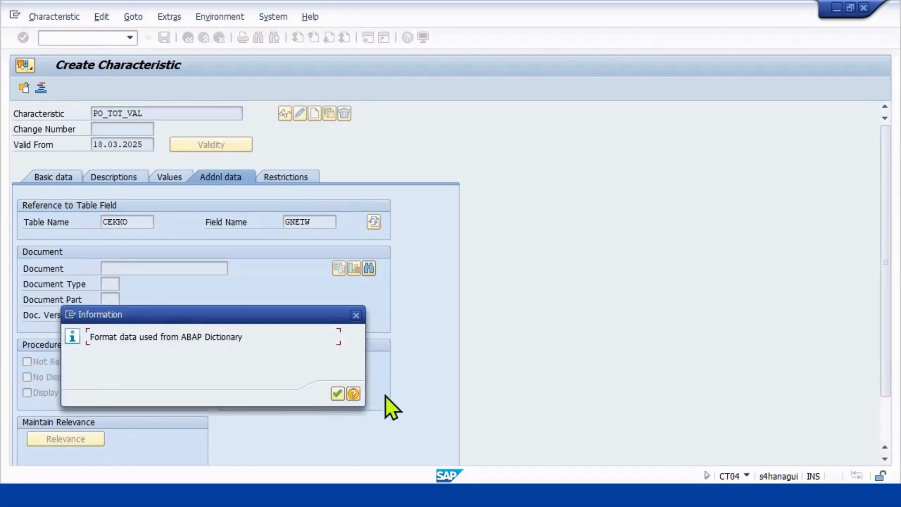
left_click(337, 394)
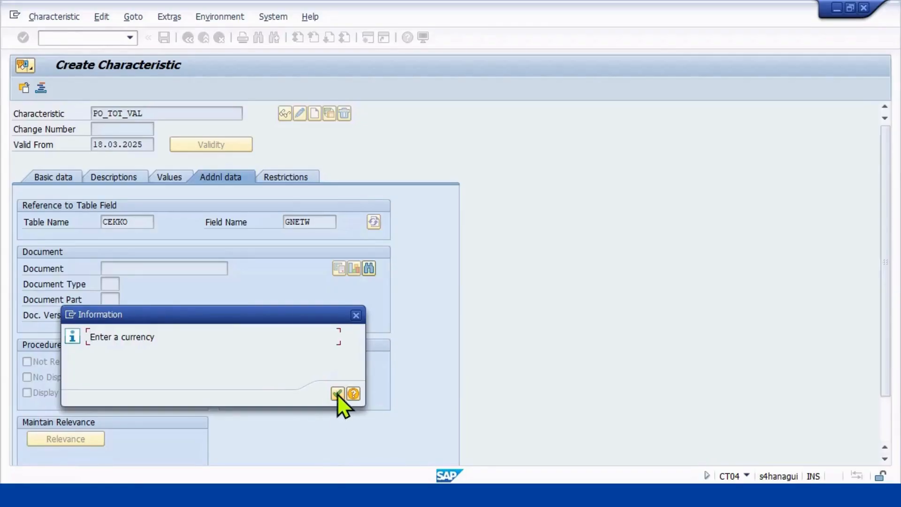
left_click(338, 393)
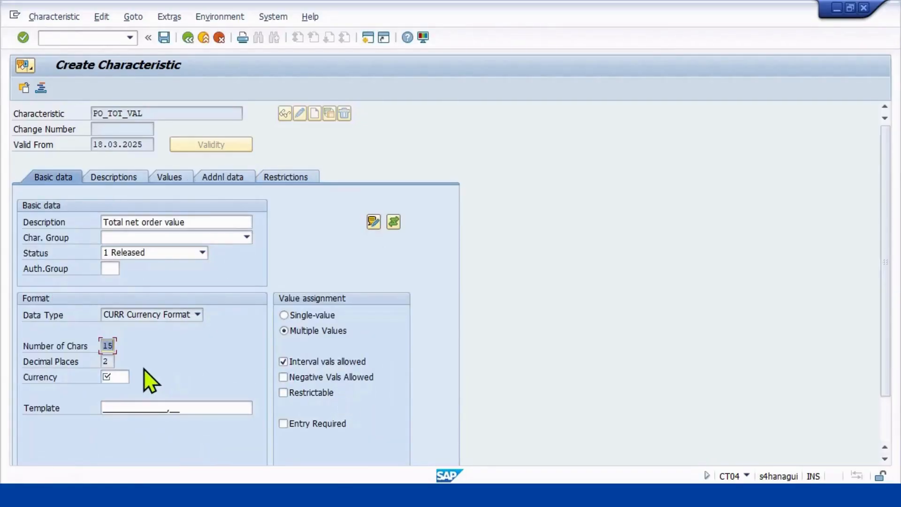
Set the currency of PO_TOT_VAL to INR and save the characteristic.
left_click(122, 375)
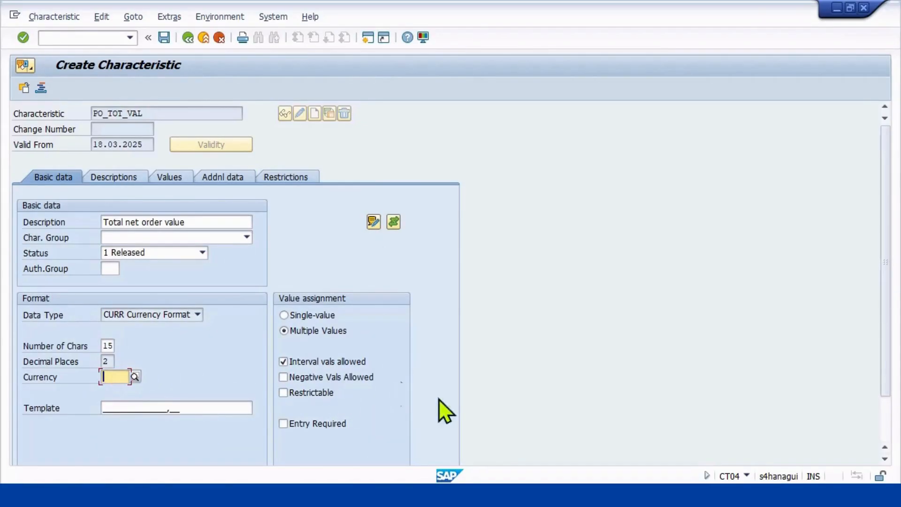
type("INR")
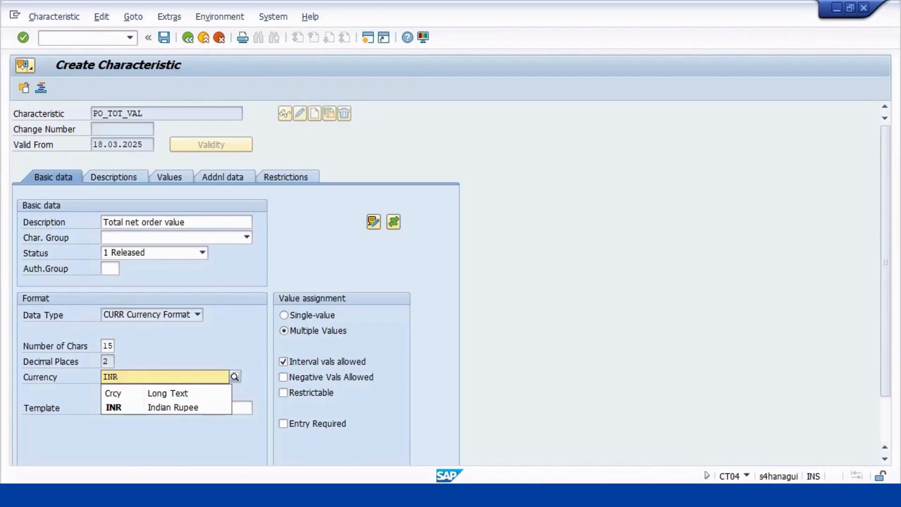
left_click(156, 405)
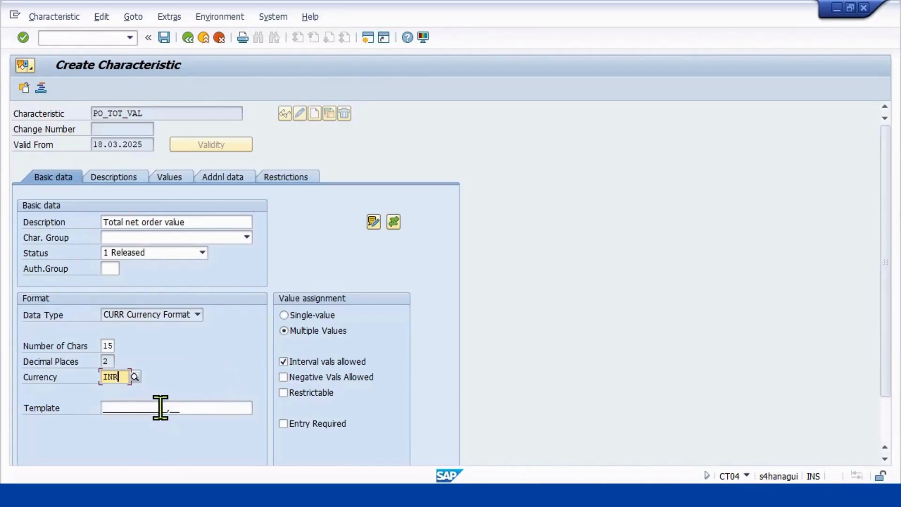
key("Return")
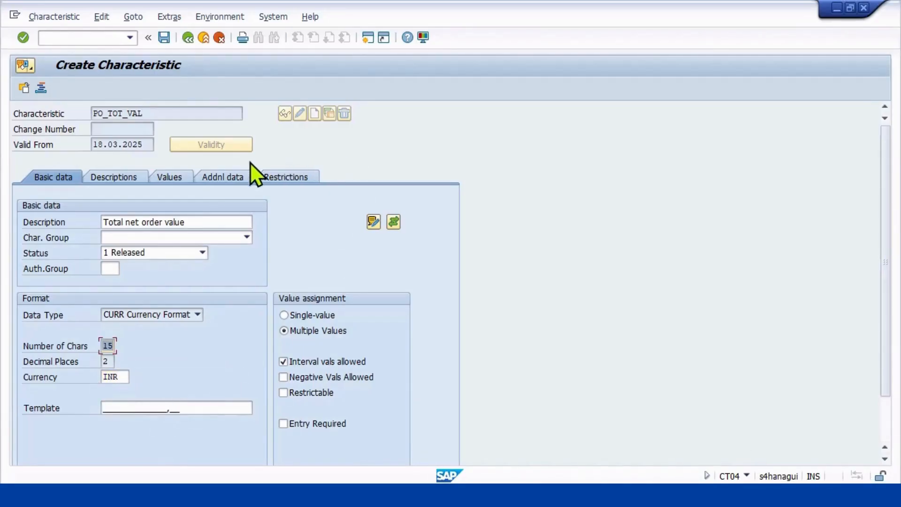
left_click(164, 38)
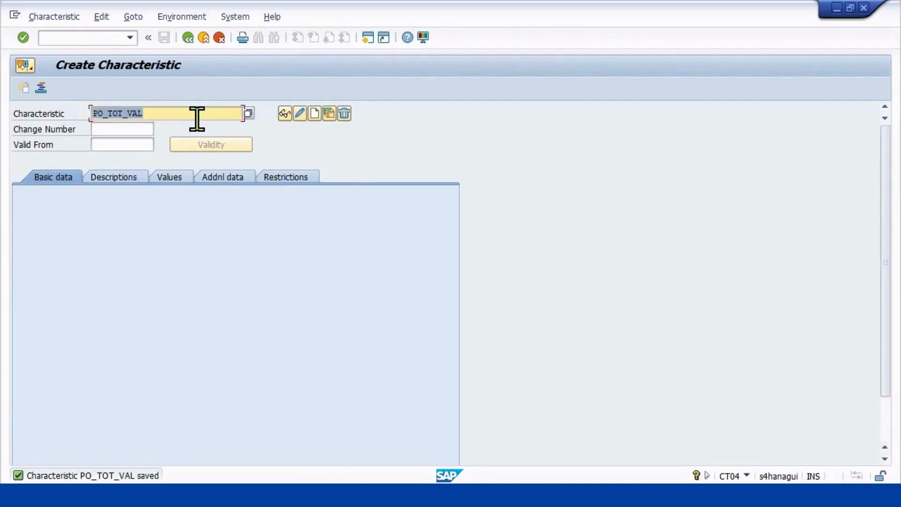
Start creating a new characteristic named PUR_ORG.
key("BackSpace")
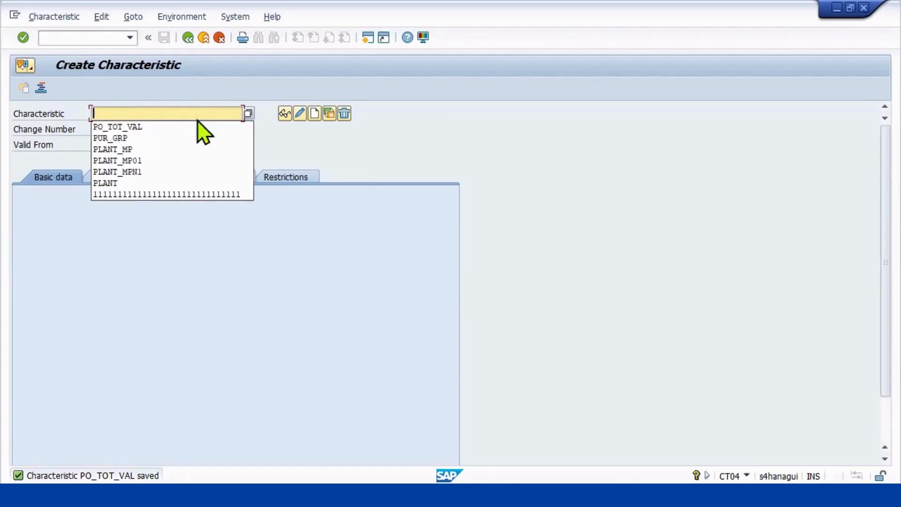
type("P")
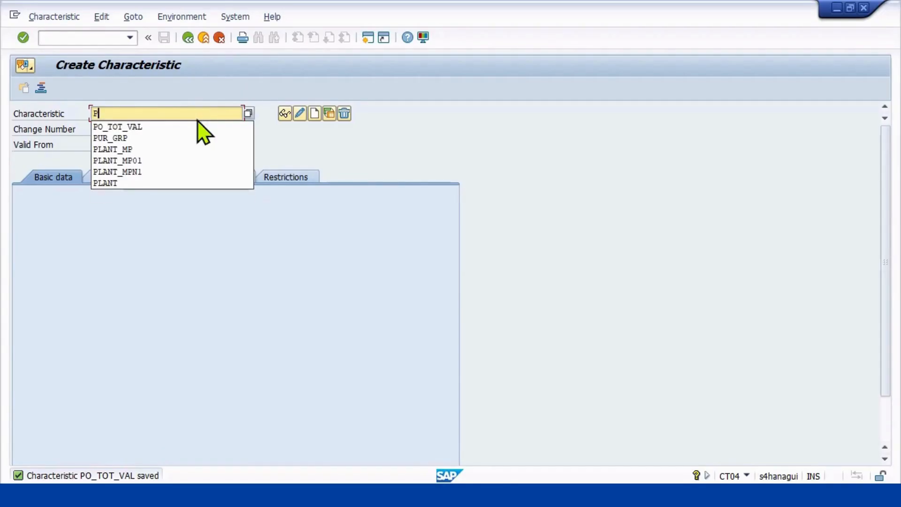
type("UR_")
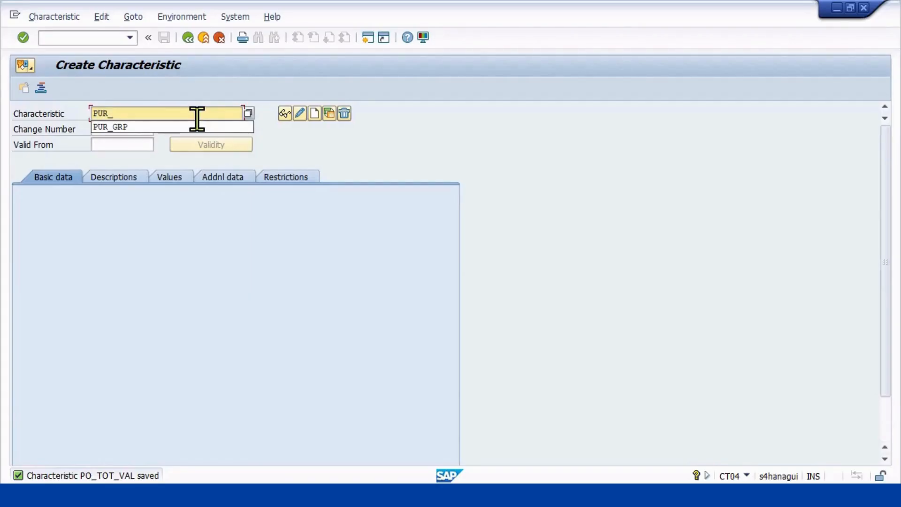
type("ORG")
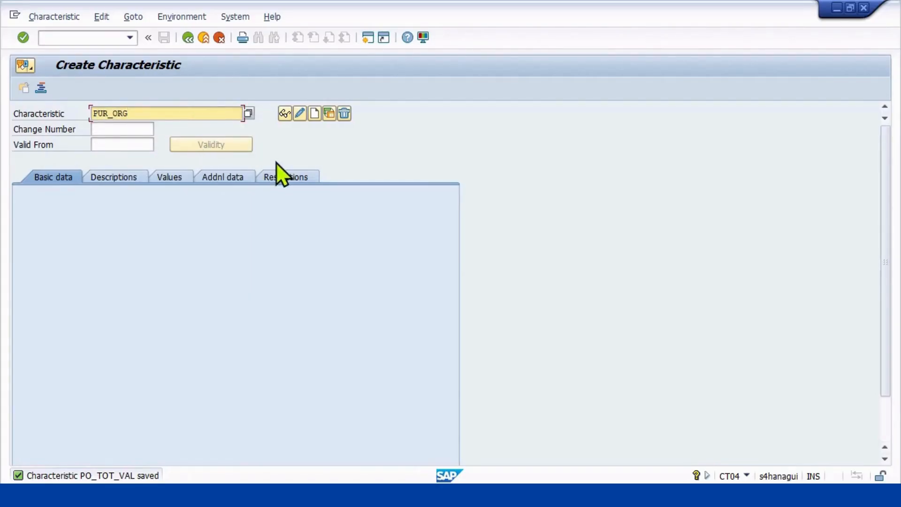
left_click(312, 114)
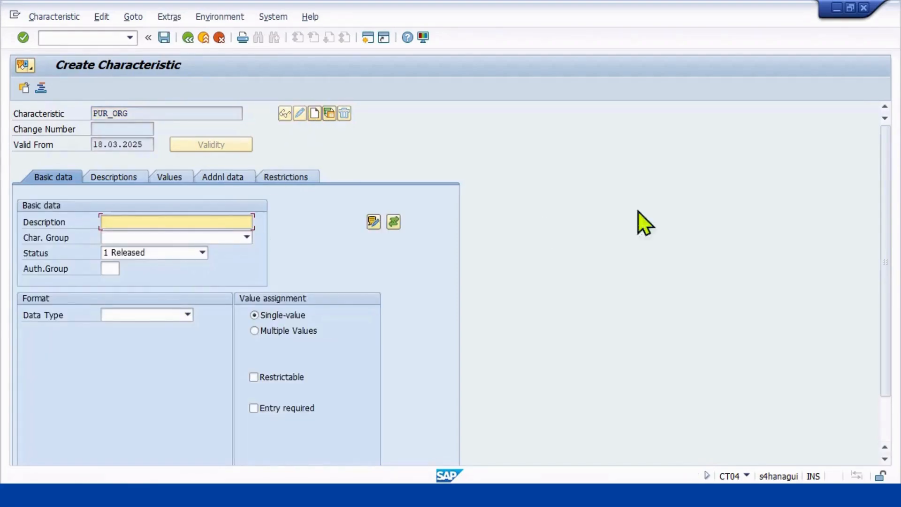
Enter PURCHASING ORG MPN1 as the description of the PUR_ORG characteristic.
type("PUR")
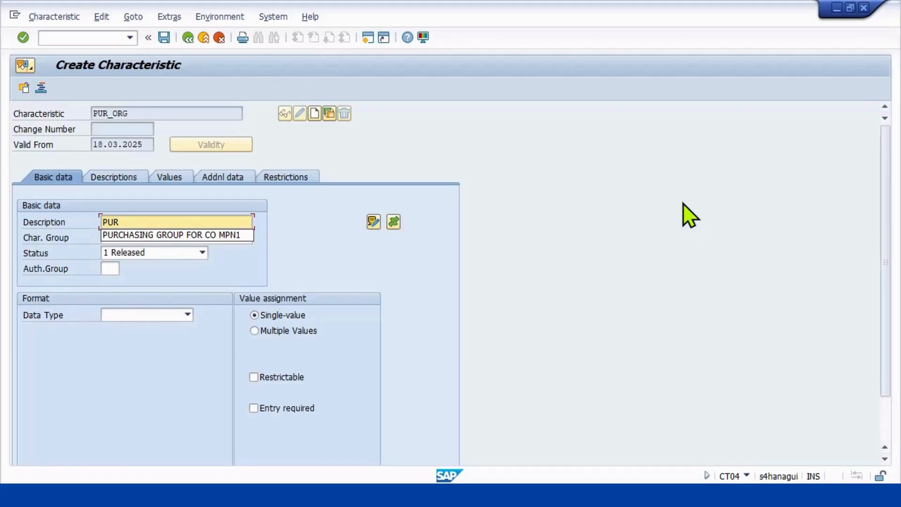
type("CHASING ORG MPN1")
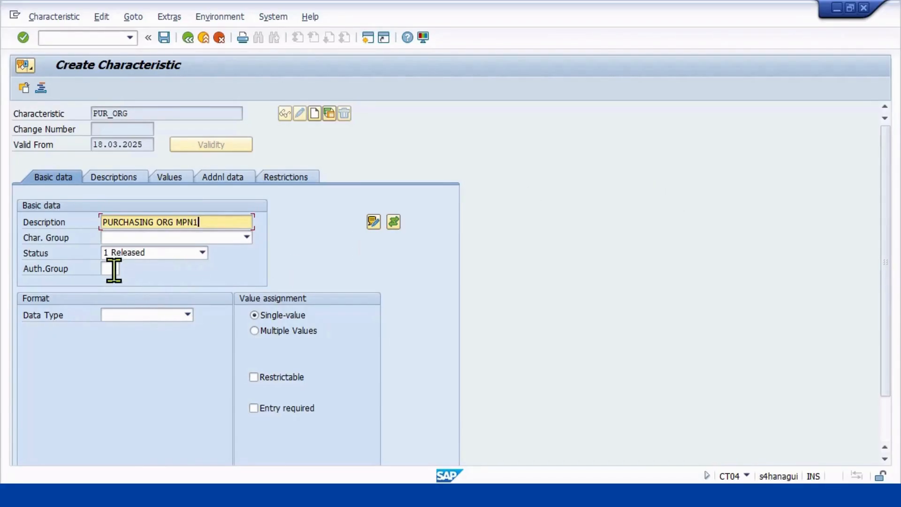
Give PUR_ORG a character format with 4 characters and allow multiple values.
left_click(134, 314)
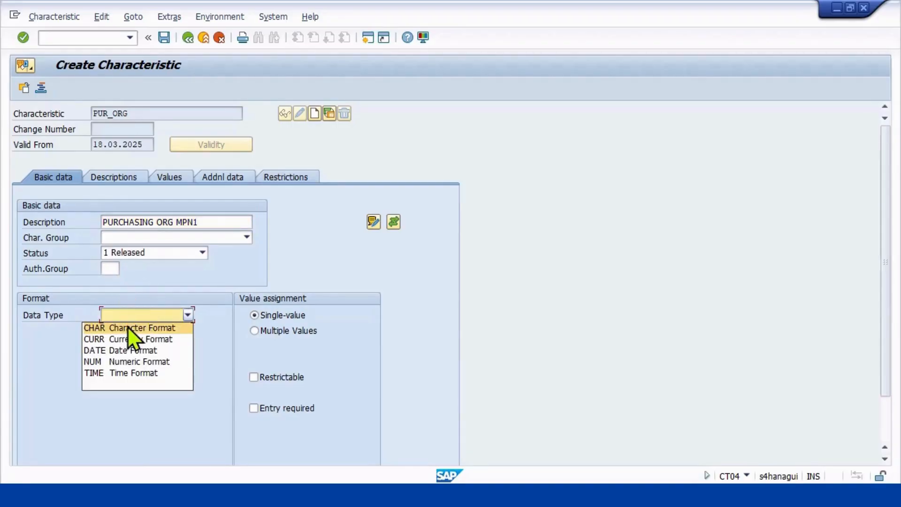
left_click(130, 328)
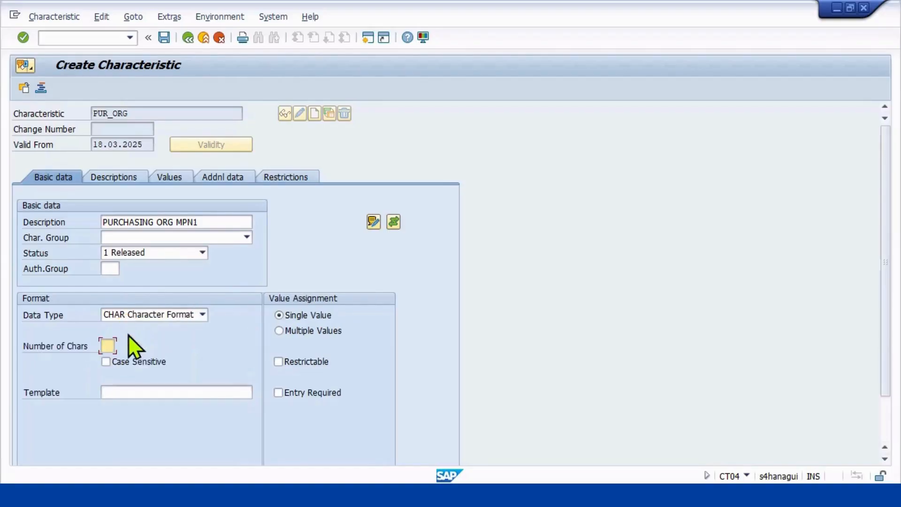
type("04")
left_click(279, 330)
key("Return")
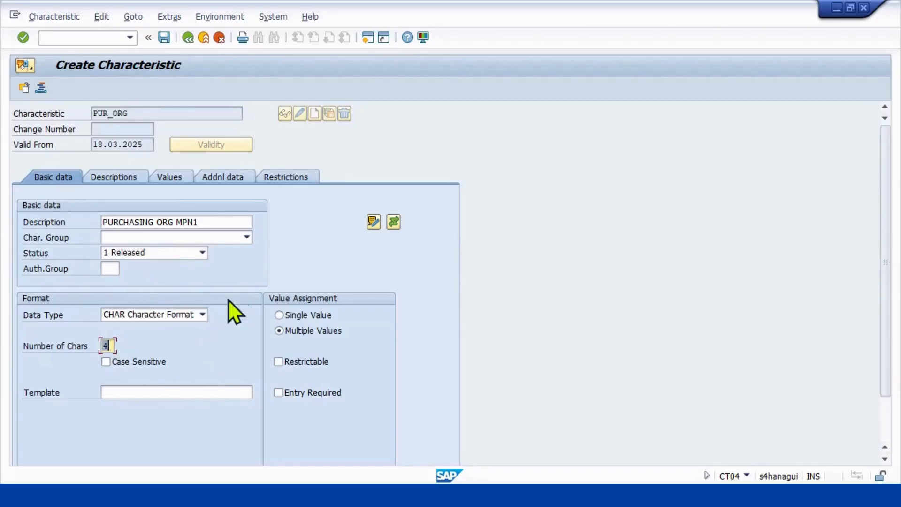
Enter CEKKO as the reference table in the additional data of PUR_ORG.
left_click(123, 178)
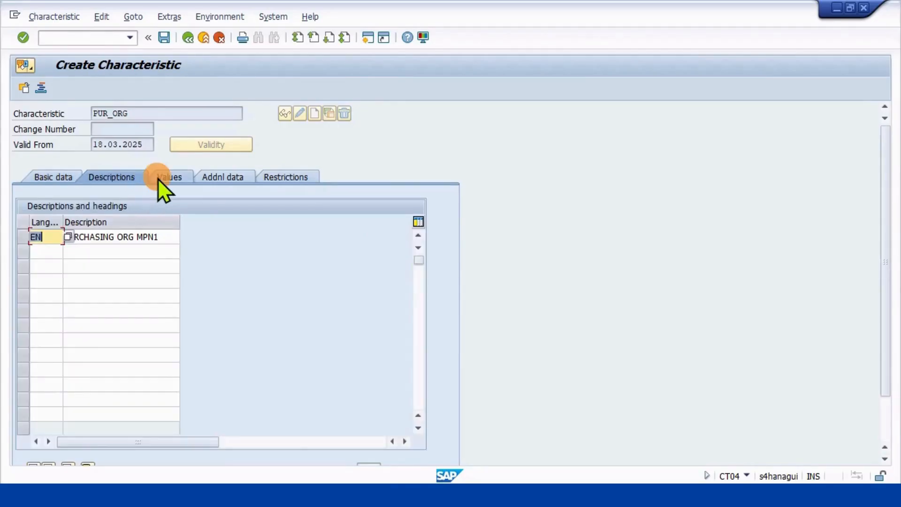
left_click(159, 178)
left_click(221, 179)
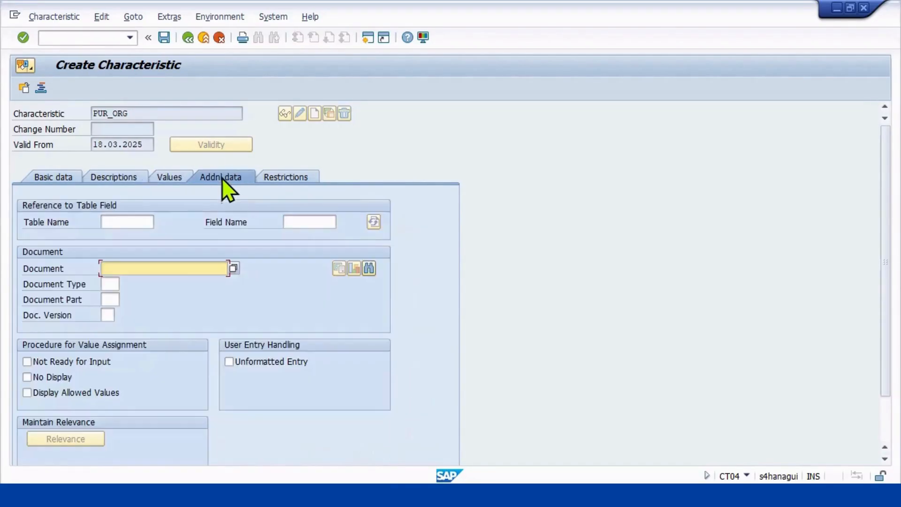
left_click(121, 221)
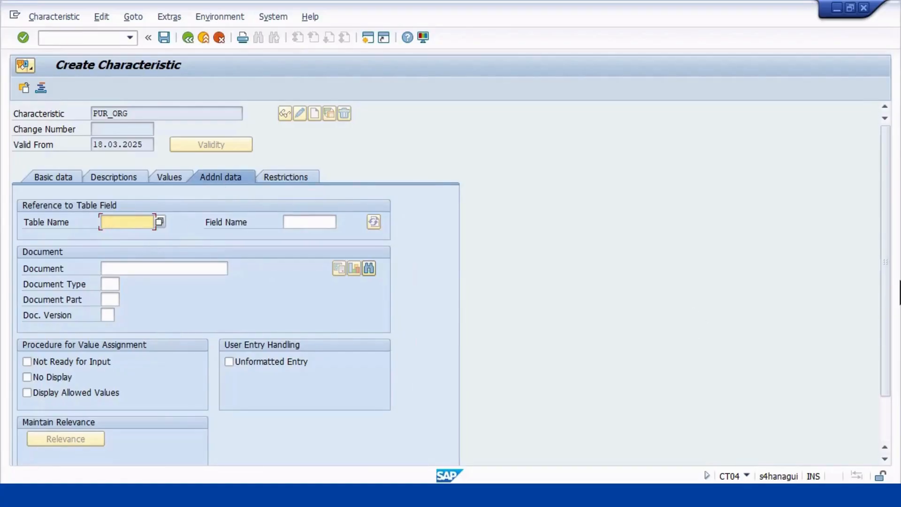
type("CEKKO")
left_click(325, 216)
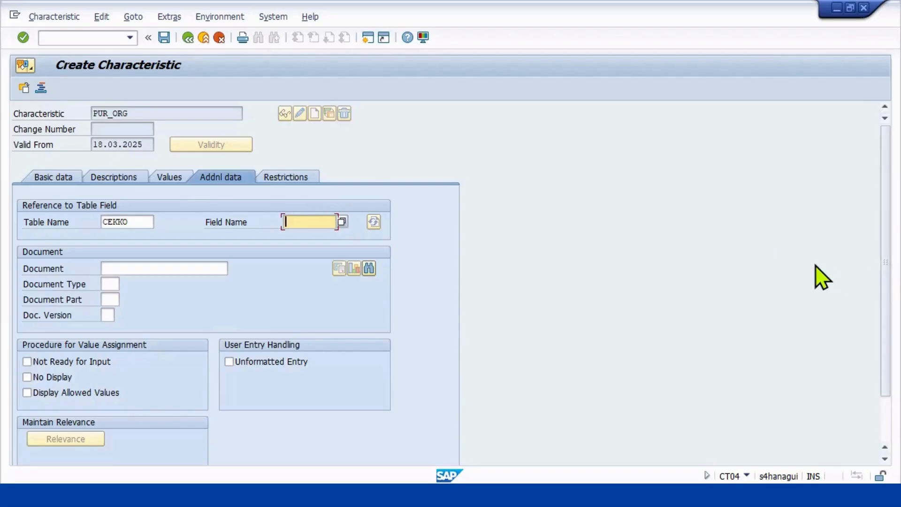
Reference PUR_ORG to field EKORG, accept the dictionary format data, and save the characteristic before returning to the IMG structure.
type("E")
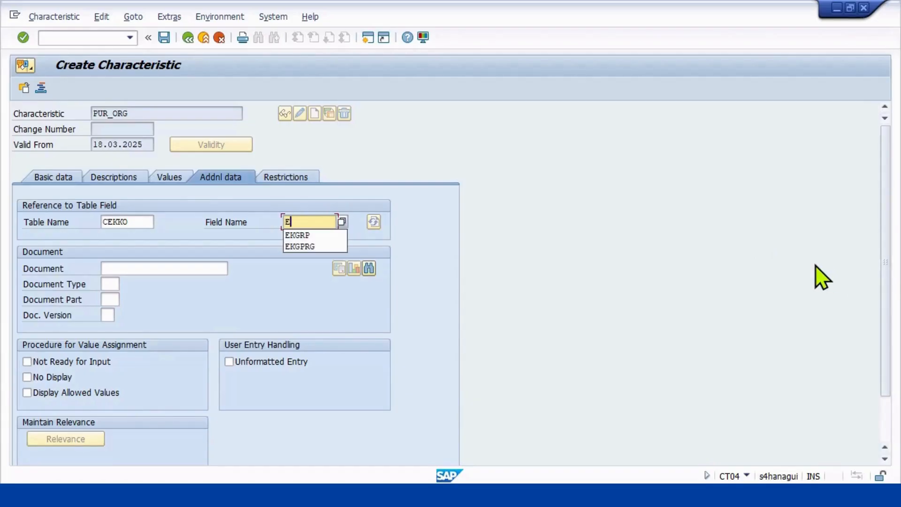
type("KORG")
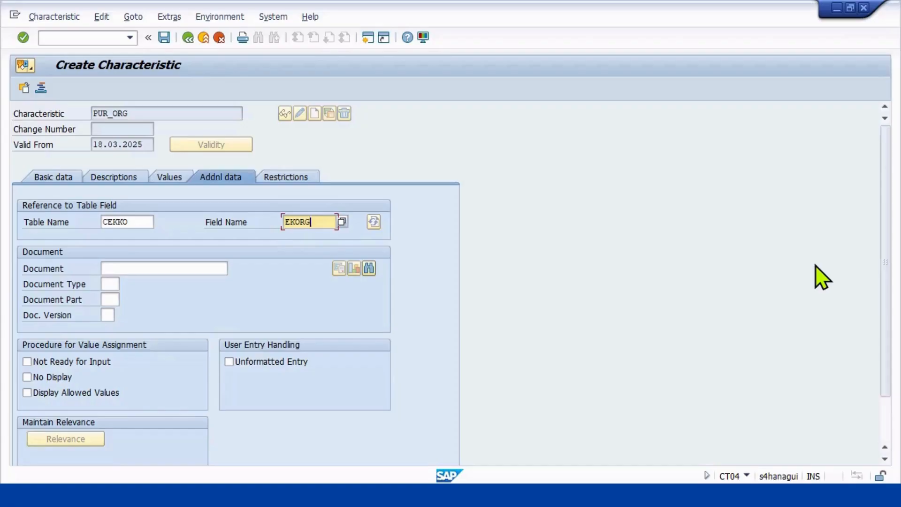
key("Return")
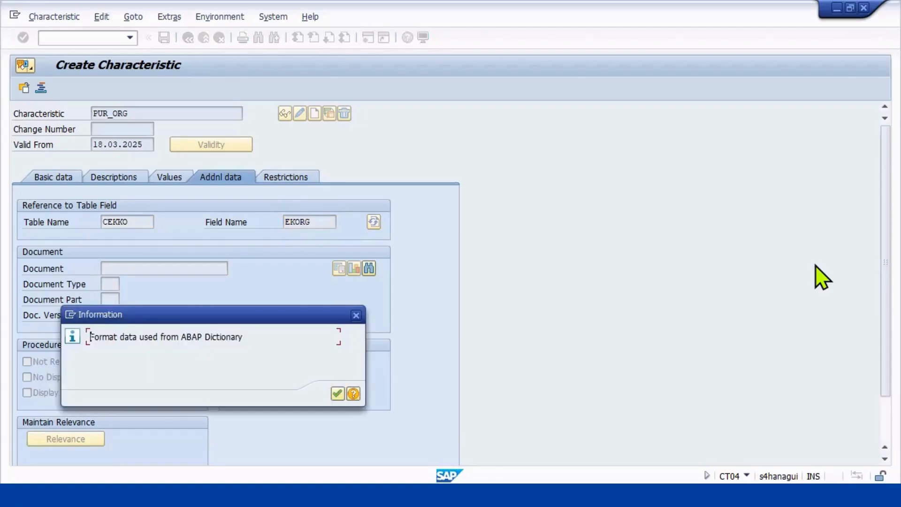
left_click(337, 392)
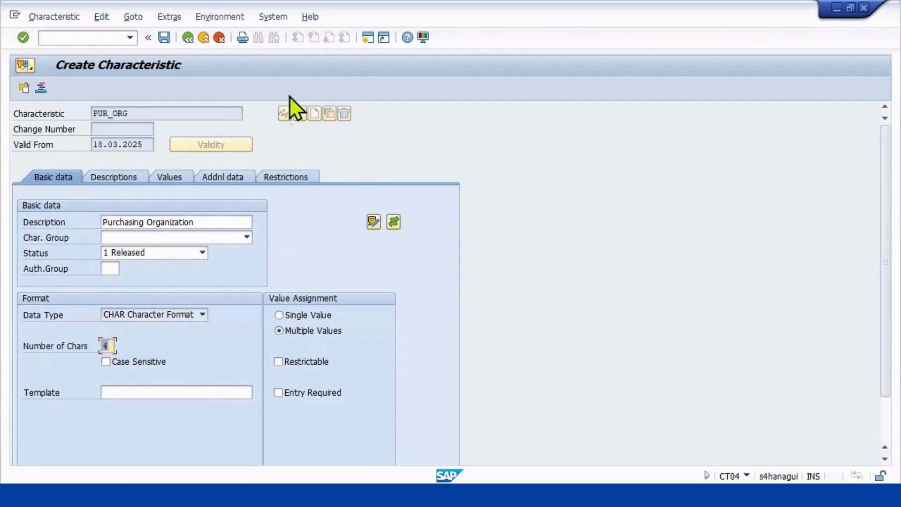
left_click(163, 35)
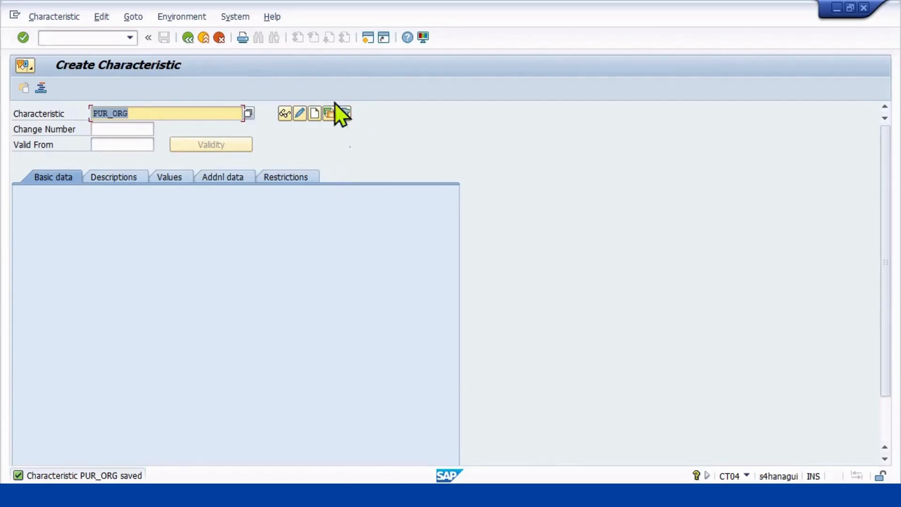
left_click(190, 42)
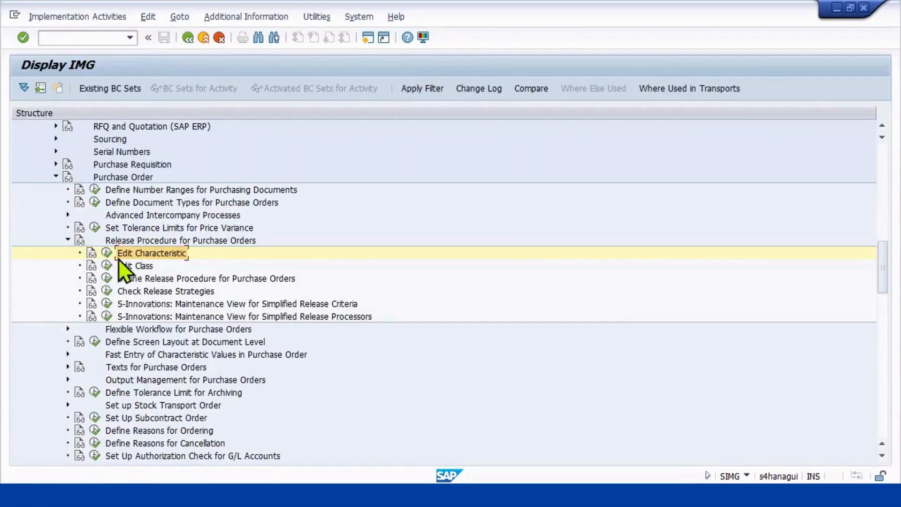
Start creating a class named MMD_PO_RS with class type 032 for the purchase order release procedure.
left_click(106, 265)
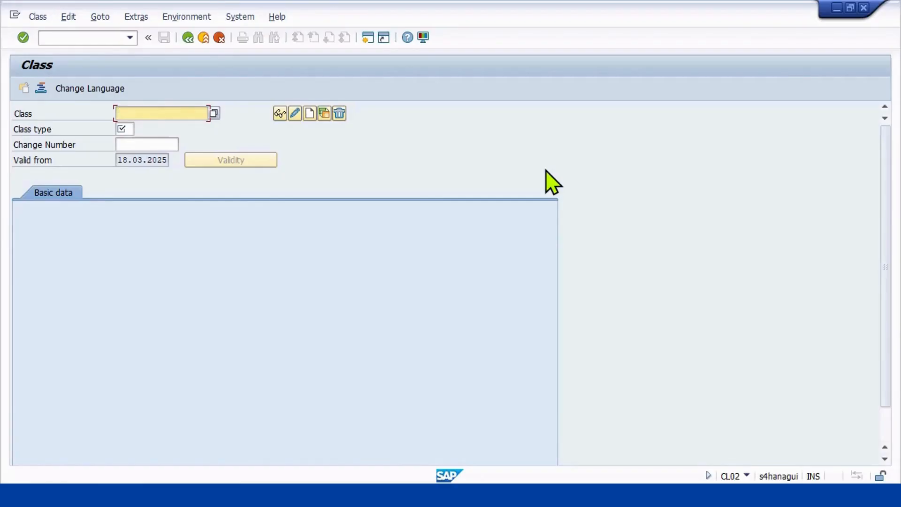
type("MMD_")
type("PPO")
key("BackSpace")
key("BackSpace")
type("O_")
left_click(310, 117)
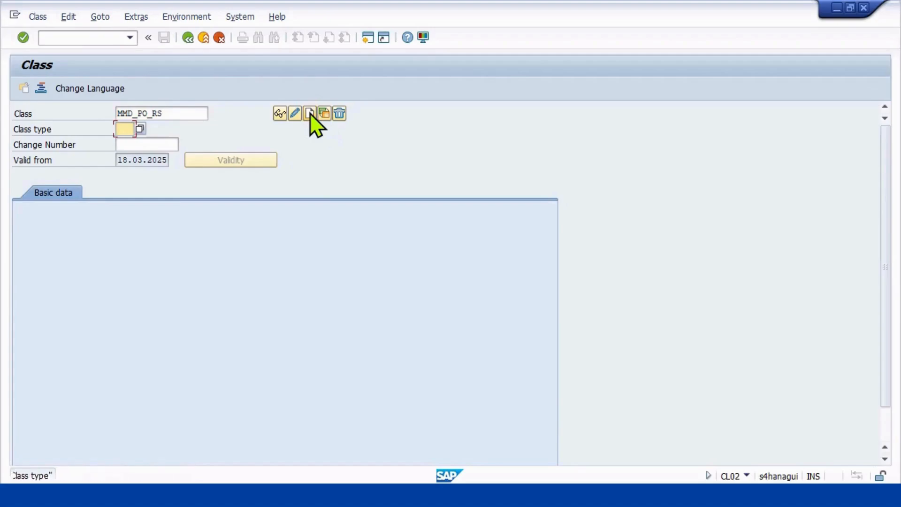
type("032")
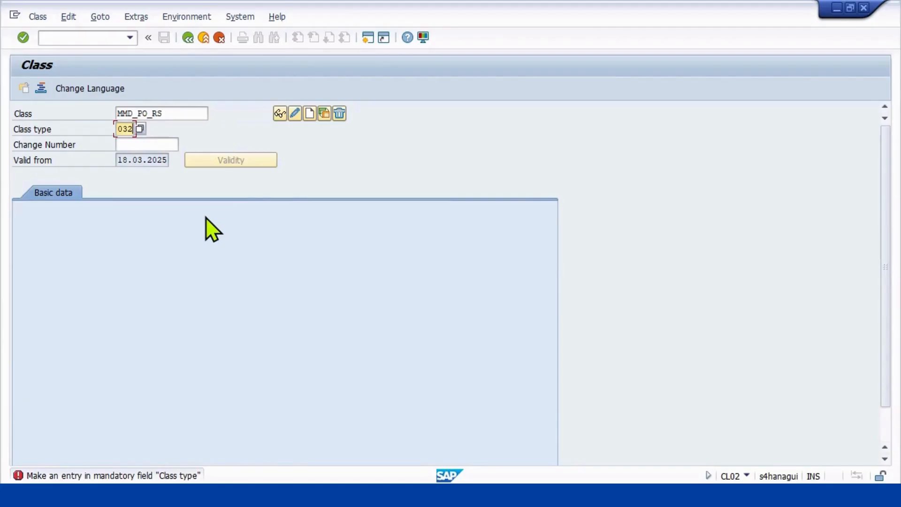
key("Return")
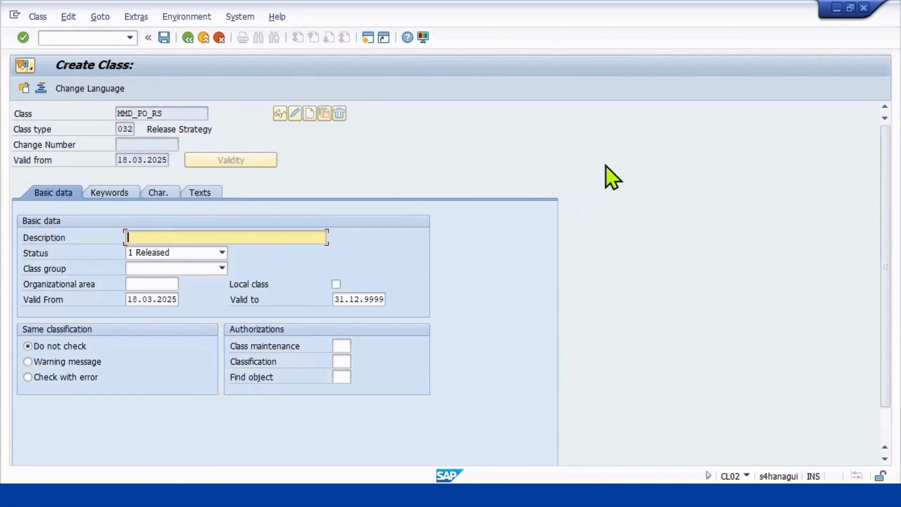
Enter MMD PO RELEASE STRATEGY as the description of the class.
type("M")
type("ATER")
key("BackSpace")
key("BackSpace")
key("BackSpace")
key("BackSpace")
type("MMD ")
type("RELEAS")
key("BackSpace")
key("BackSpace")
key("BackSpace")
key("BackSpace")
key("BackSpace")
type("PO RELEASE STRATEG")
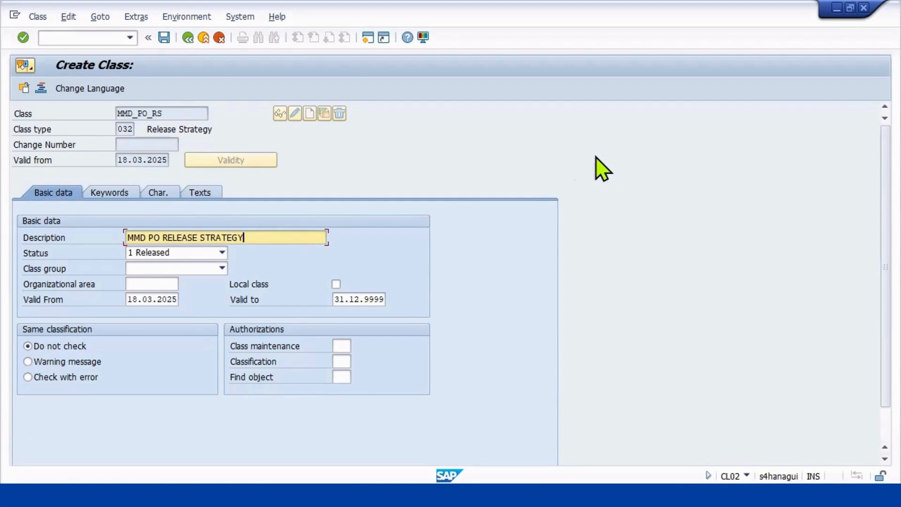
Leave the class group empty and set the class's valid-to date to 31.12.2050.
left_click(219, 269)
left_click(216, 270)
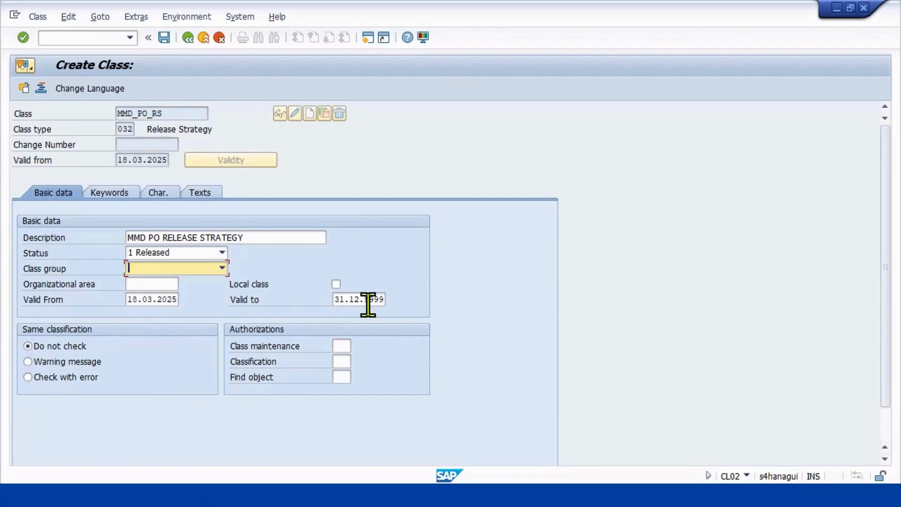
left_click_drag(369, 301, 528, 292)
key("BackSpace")
key("BackSpace")
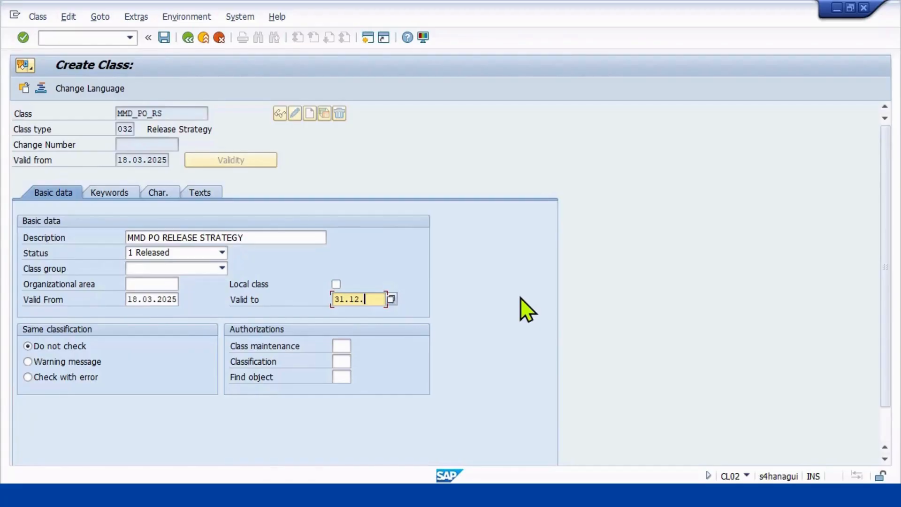
type("2050")
Enter PLANT_MP as the first characteristic assigned to the class.
left_click(109, 194)
left_click(155, 192)
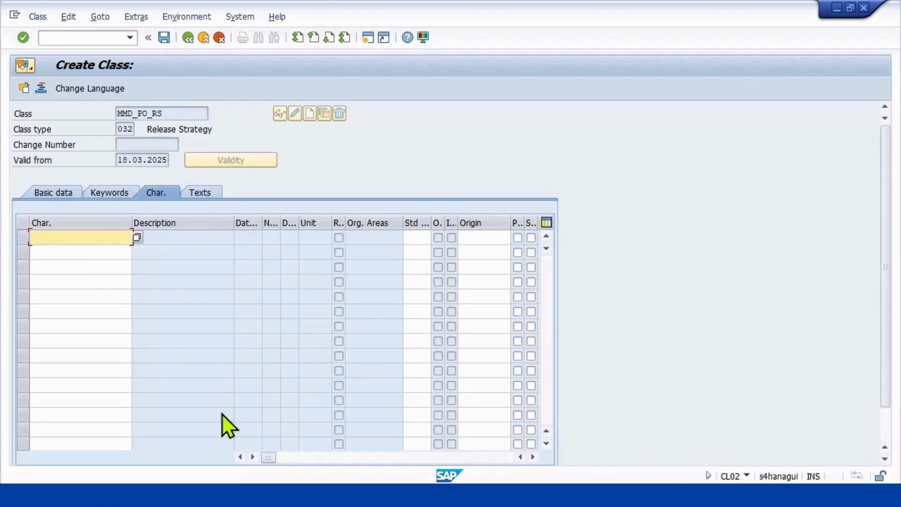
type("PLANT_MP01")
key("BackSpace")
key("BackSpace")
List the available characteristics by group and search the list for PLANT_MP.
left_click(137, 239)
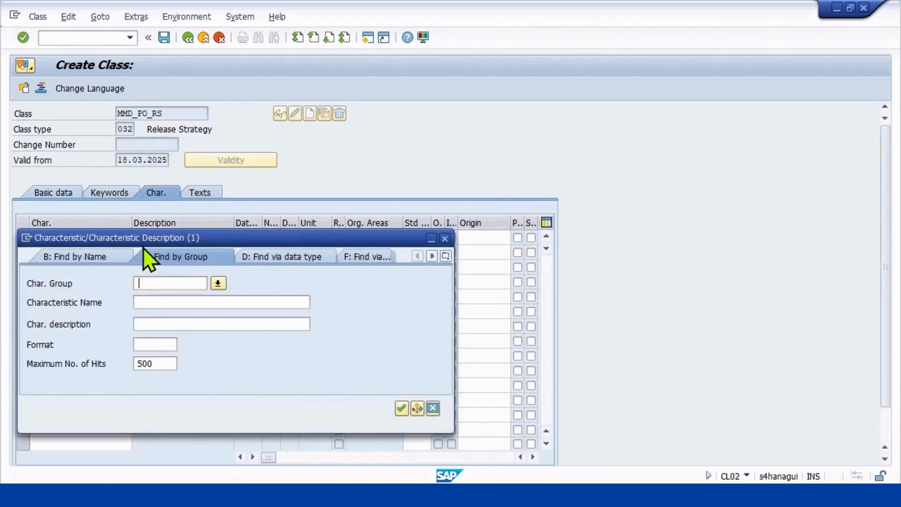
key("Return")
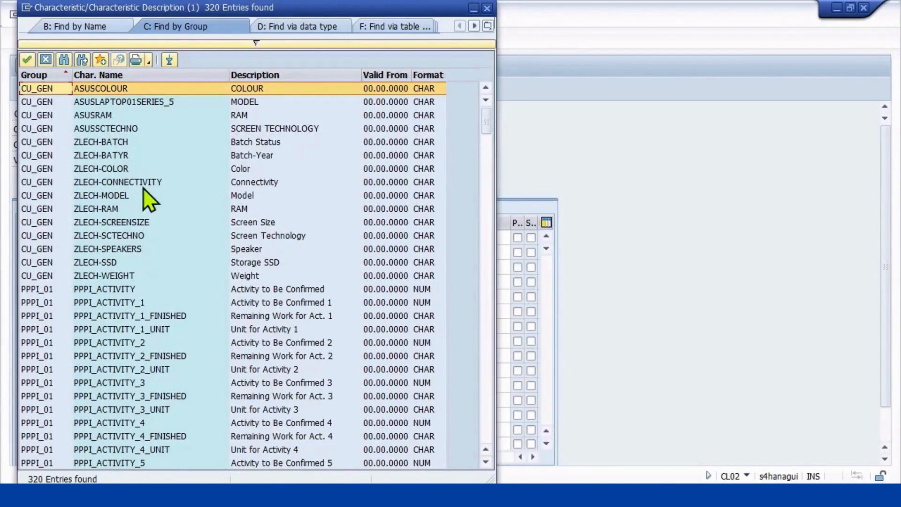
left_click(65, 60)
type("P")
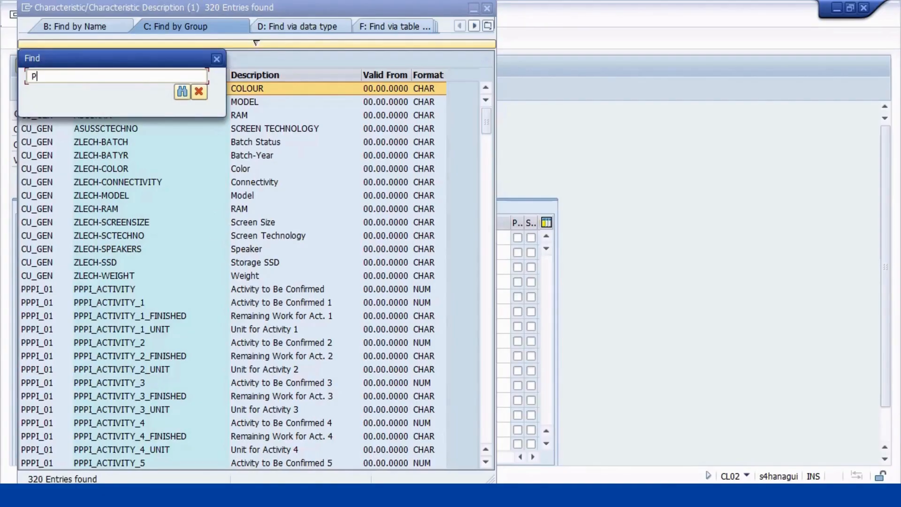
type("LANT_MP")
key("Return")
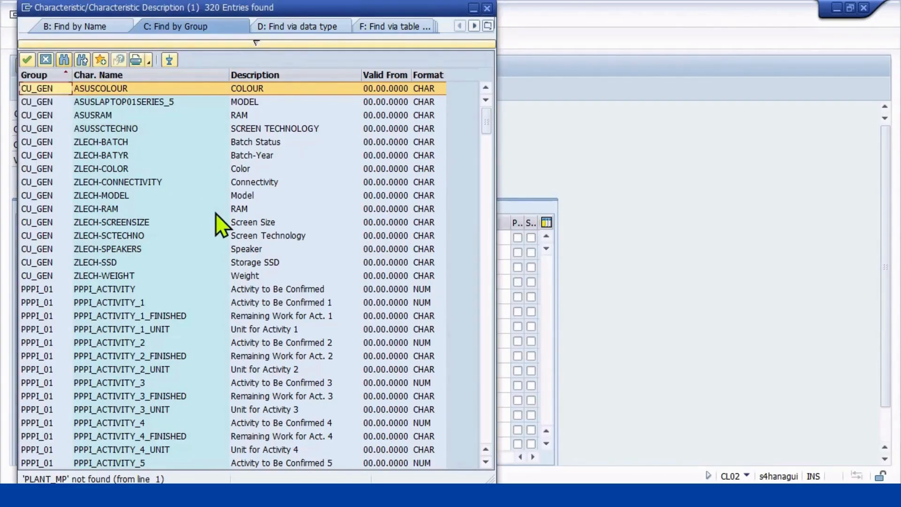
scroll(190, 222, "down", 15)
scroll(102, 425, "down", 7)
scroll(89, 221, "up", 2)
scroll(77, 165, "up", 2)
Search the characteristic list for PLANT, look through the entries that follow, and close the list without choosing one.
left_click(64, 59)
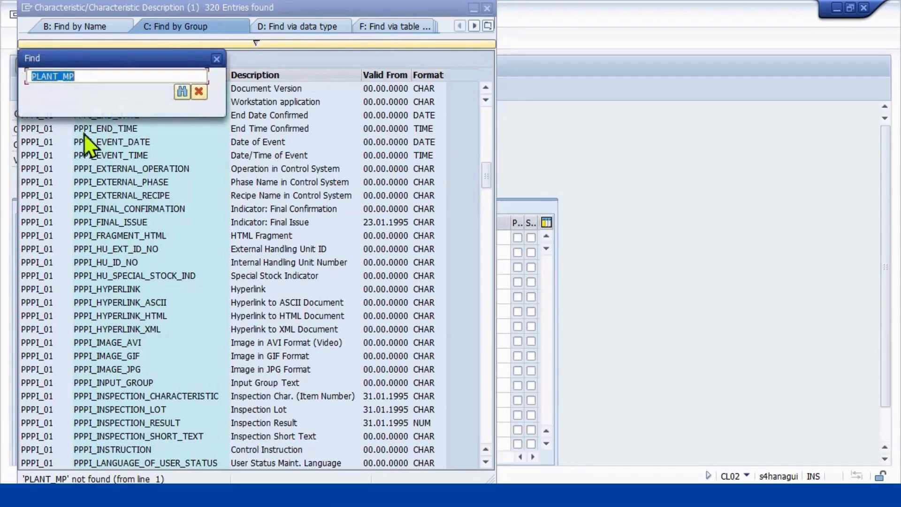
type("PL")
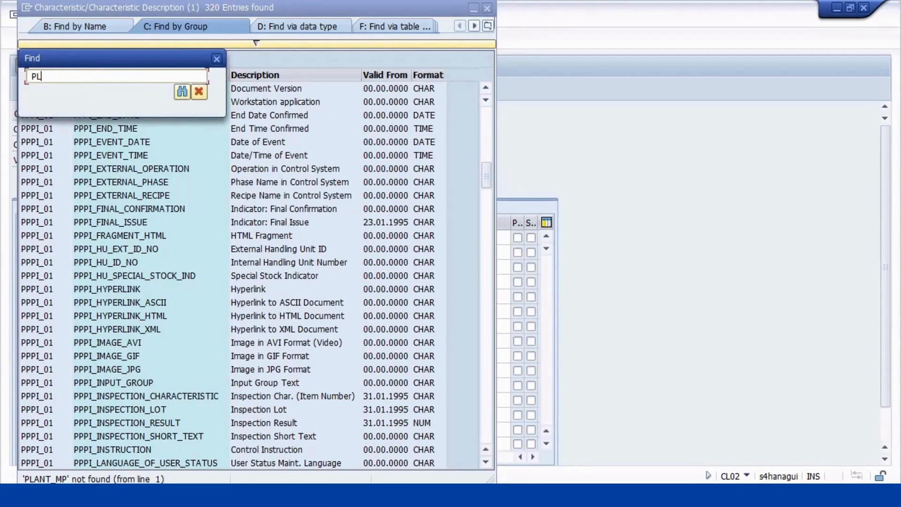
type("ANT")
key("Return")
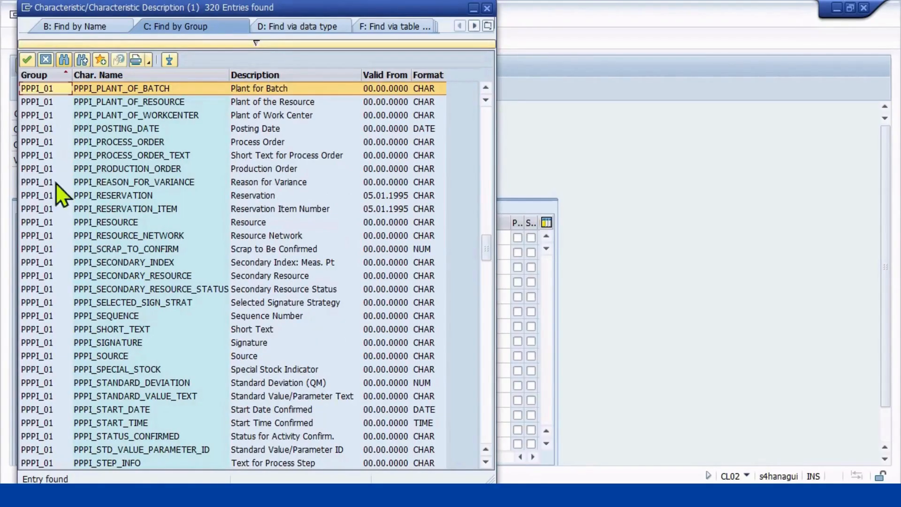
scroll(28, 343, "down", 16)
scroll(58, 422, "down", 20)
scroll(66, 446, "down", 20)
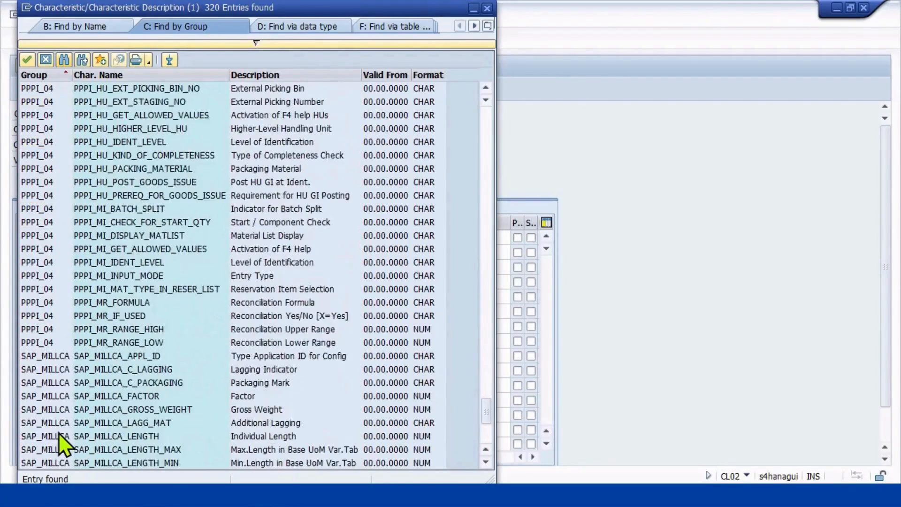
scroll(58, 432, "down", 5)
scroll(58, 433, "up", 6)
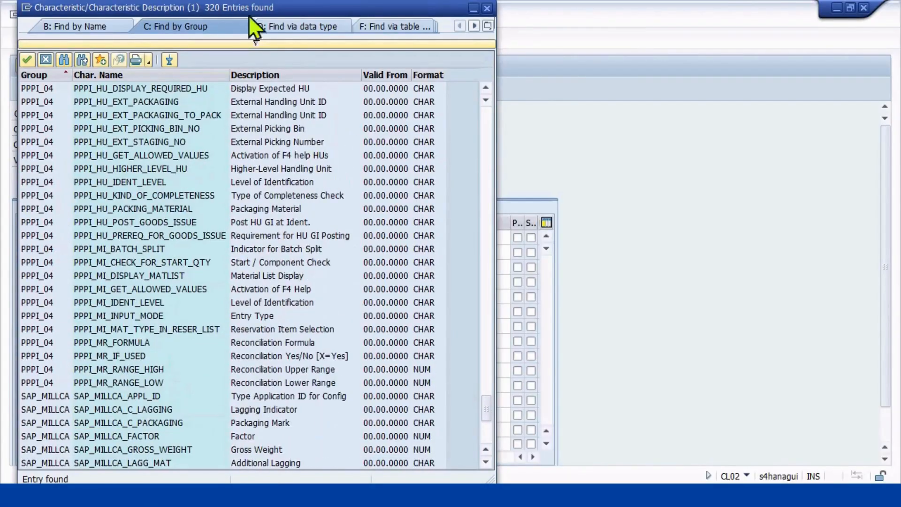
left_click(488, 8)
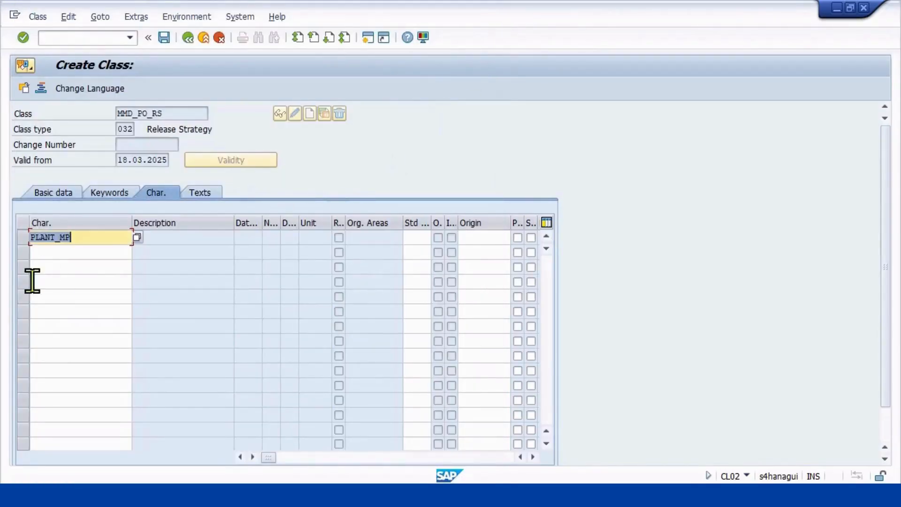
Enter PUR_GRP as the second characteristic of the class.
left_click(49, 251)
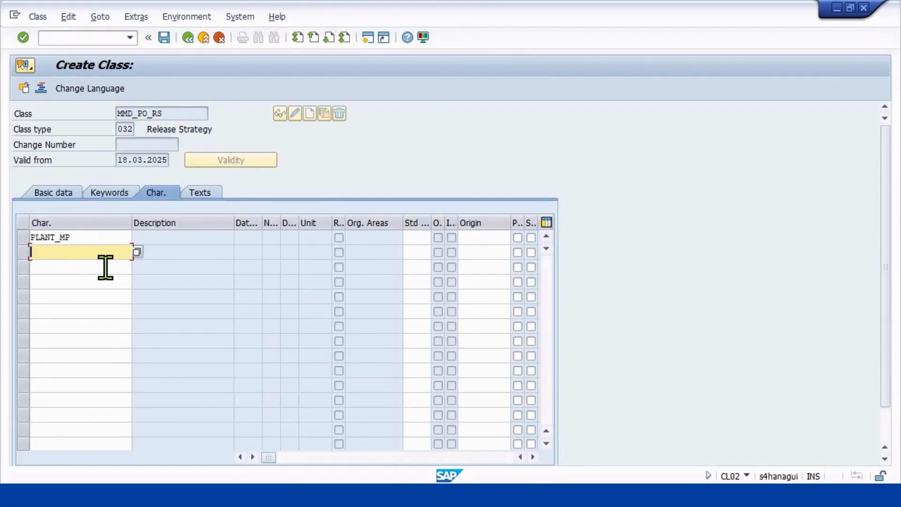
type("PUR_GRP")
Enter PO_TOT_VAL as the third characteristic of the class.
left_click(98, 266)
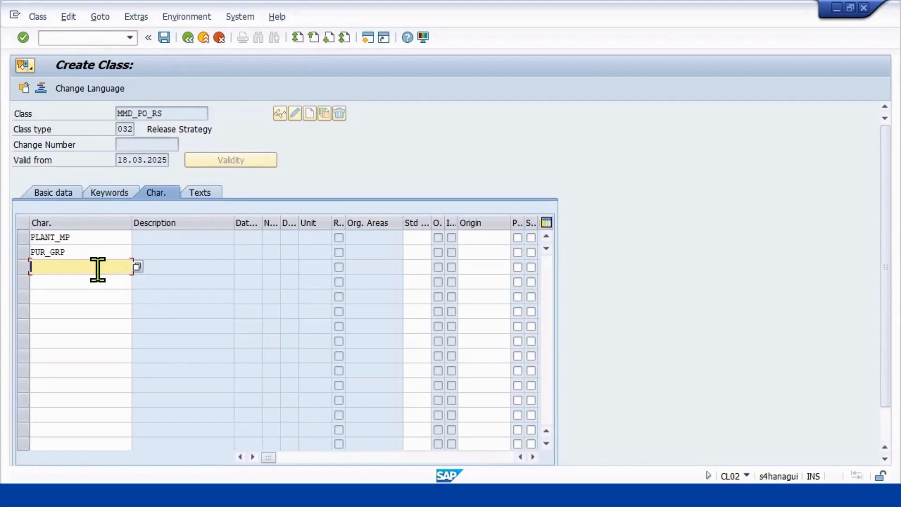
type("PO")
type("-TOT")
type("_")
key("BackSpace")
key("BackSpace")
key("BackSpace")
key("BackSpace")
key("BackSpace")
type("_TOT_VAL")
Enter PUR_ORG as the fourth characteristic and confirm the list so the characteristic details are filled in.
left_click(75, 280)
type("PUR")
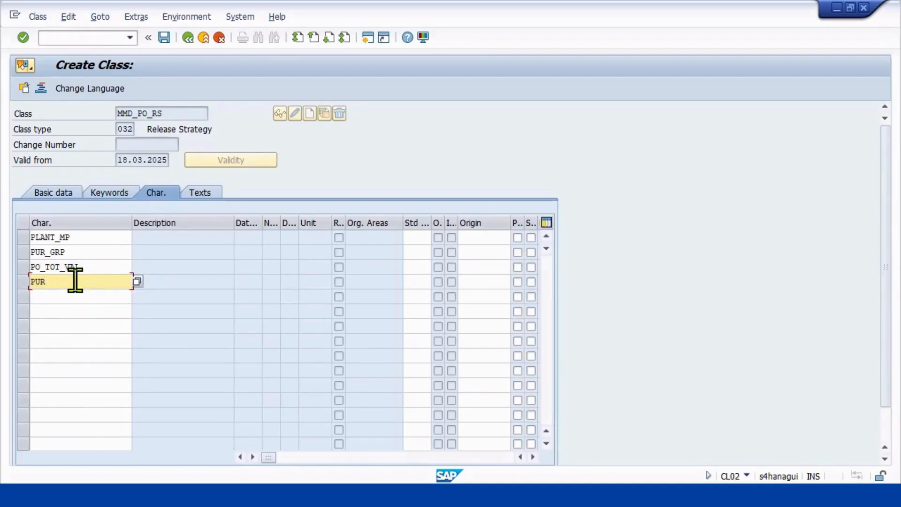
type("_ORG")
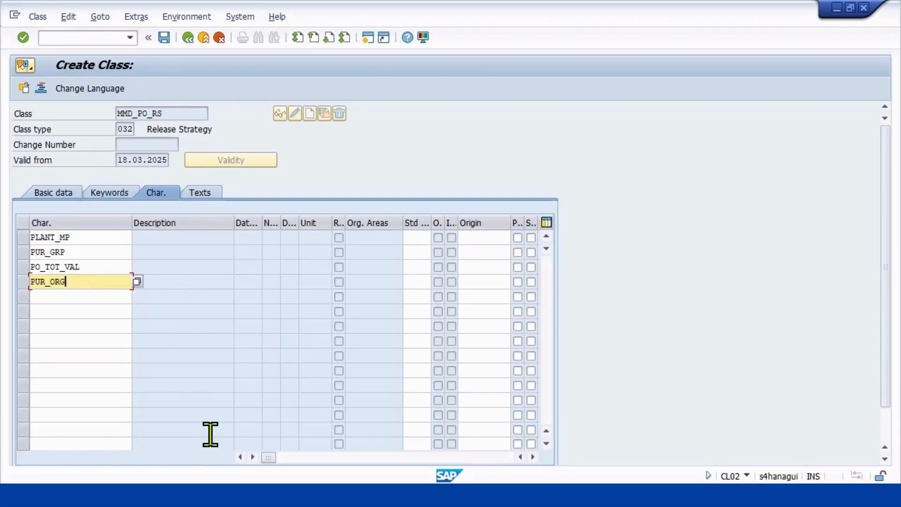
key("Return")
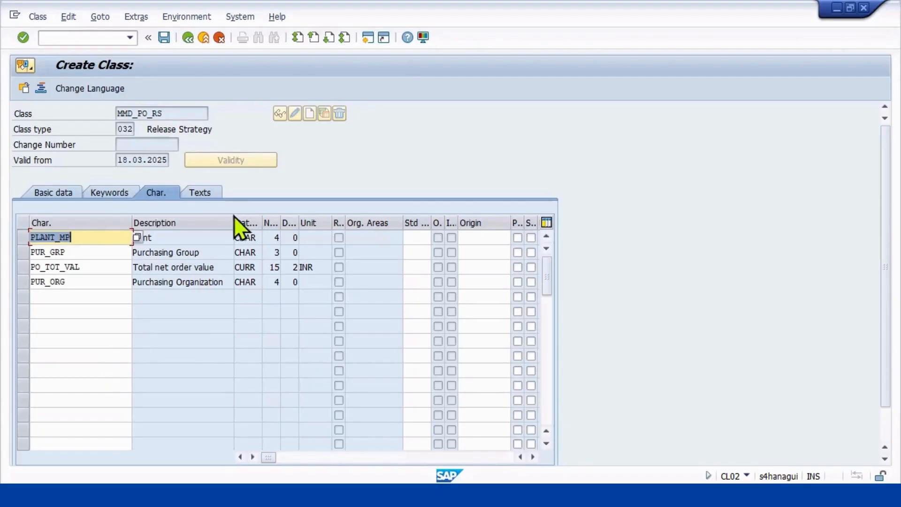
Review the class's texts, characteristics and basic data, keep the status 1 Released, and save the class.
left_click(205, 190)
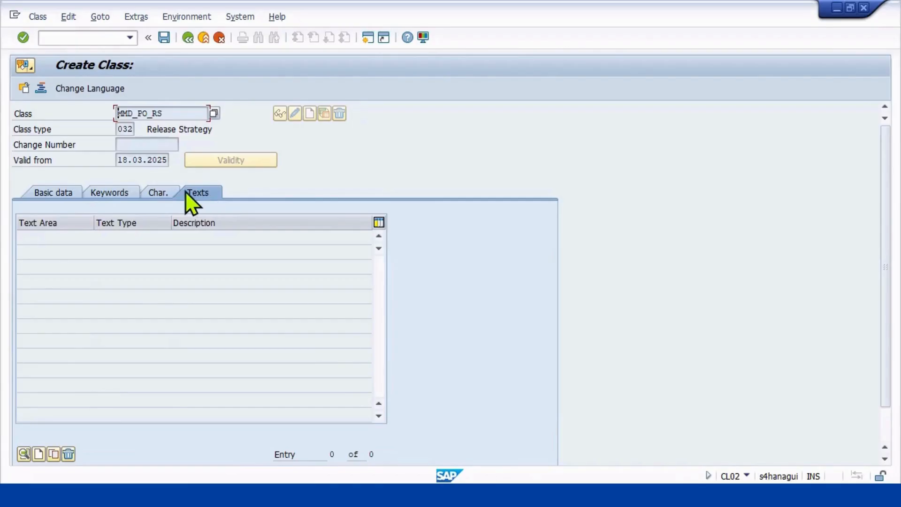
left_click(158, 193)
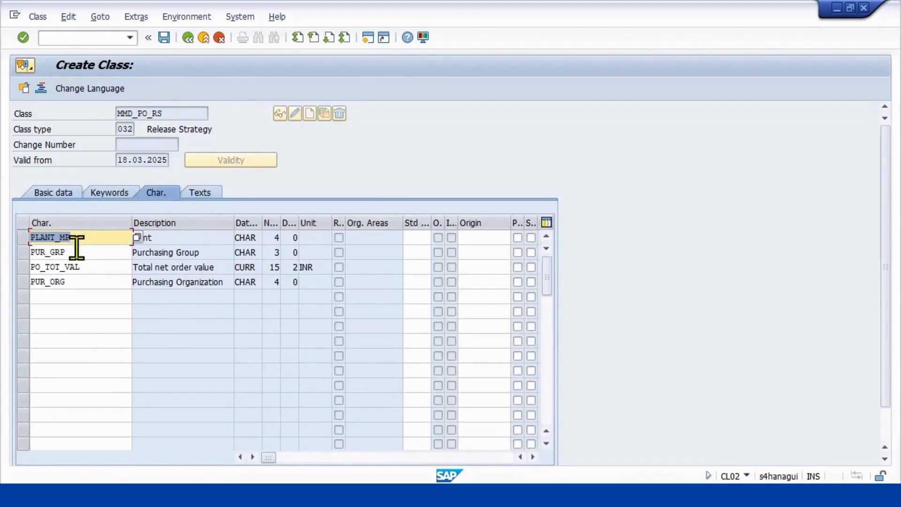
left_click(59, 190)
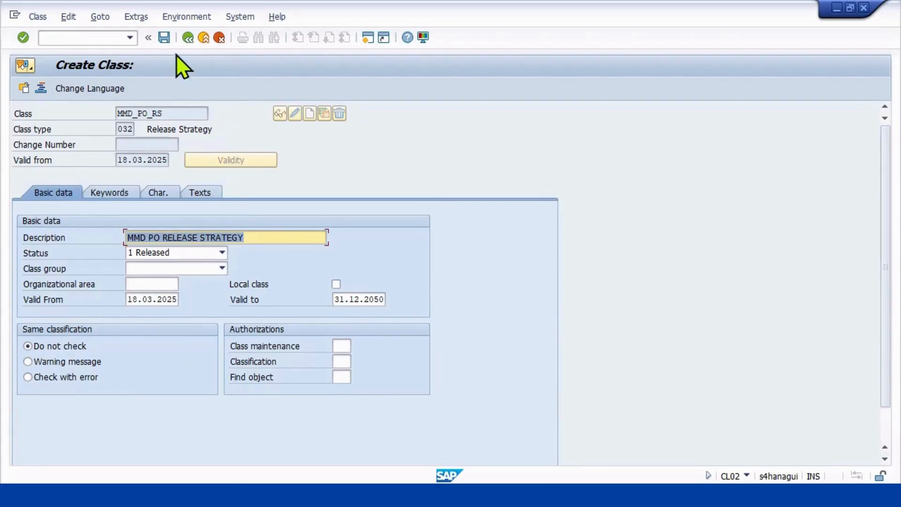
left_click(219, 249)
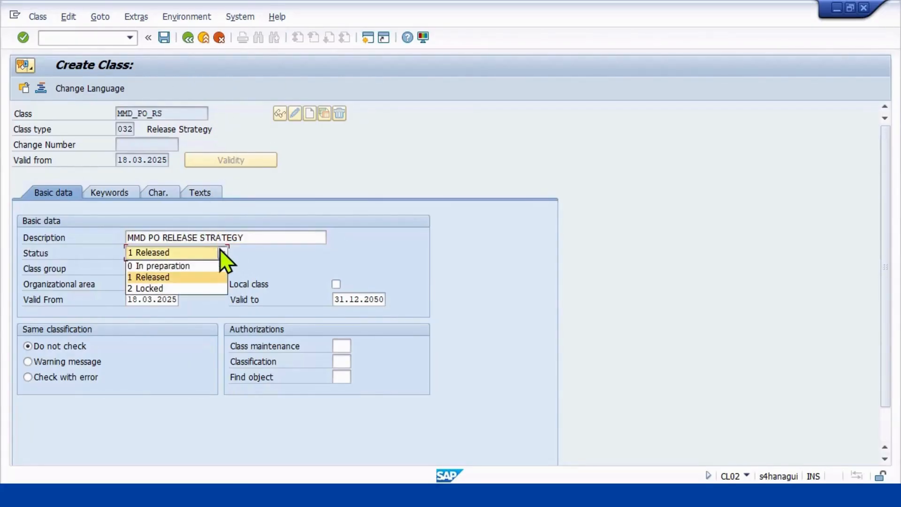
left_click(169, 278)
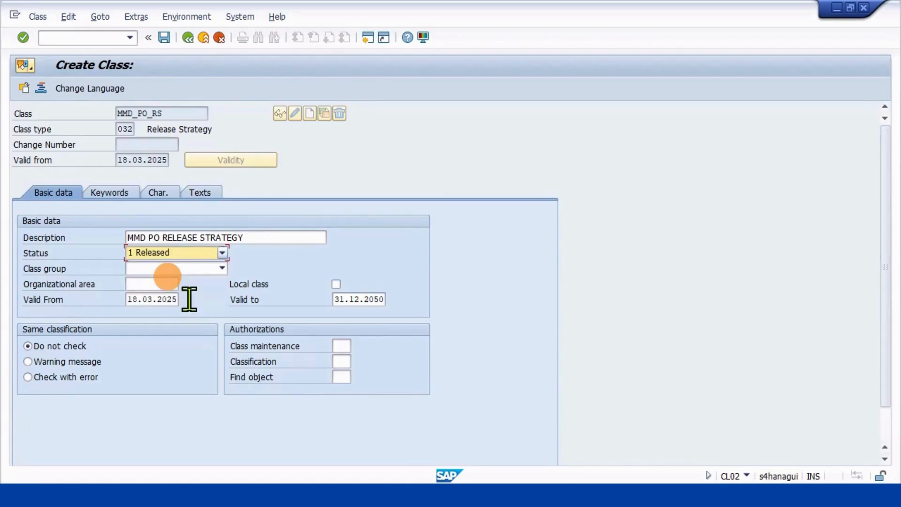
left_click(163, 37)
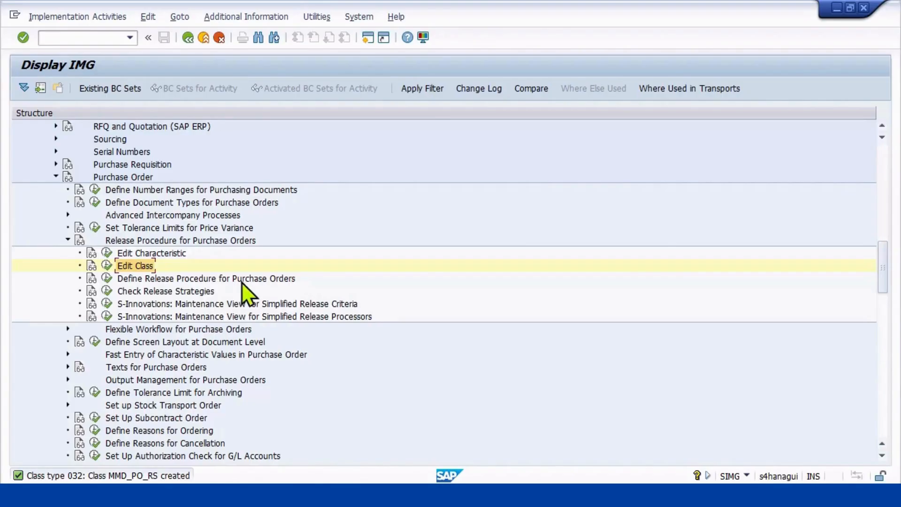
Open the Release Groups activity of the purchase order release procedure, add release group 02, and confirm it so the release object is filled in.
left_click(107, 277)
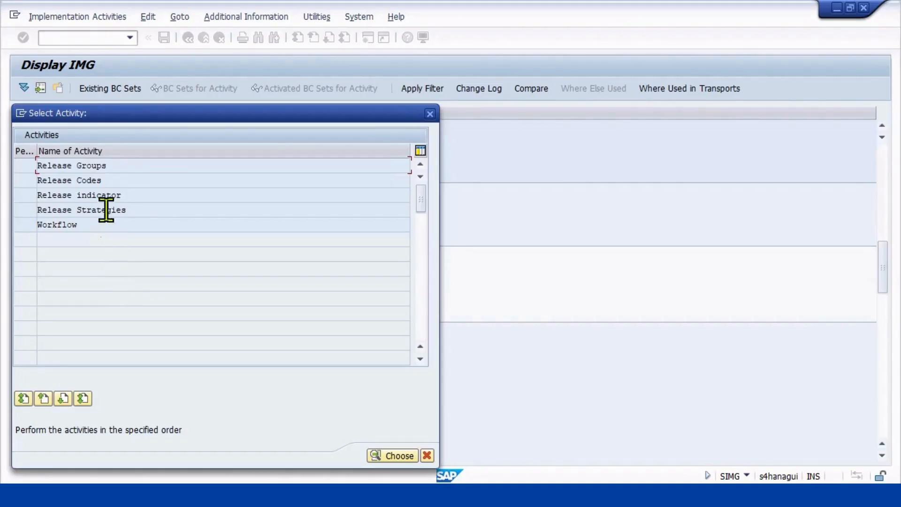
double_click(97, 170)
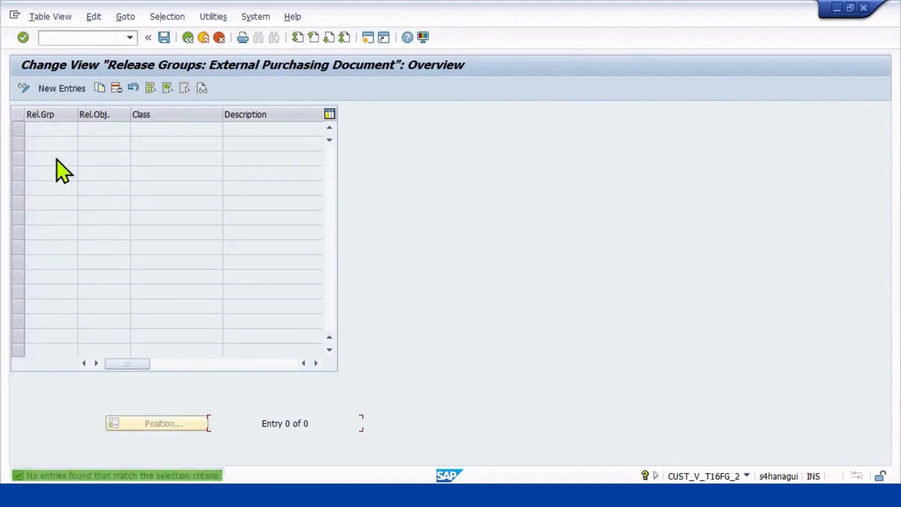
left_click(57, 89)
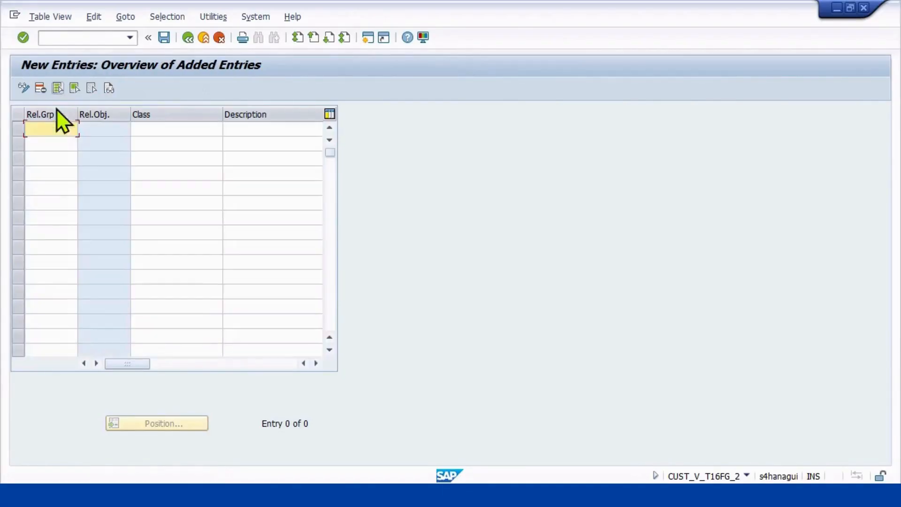
type("02")
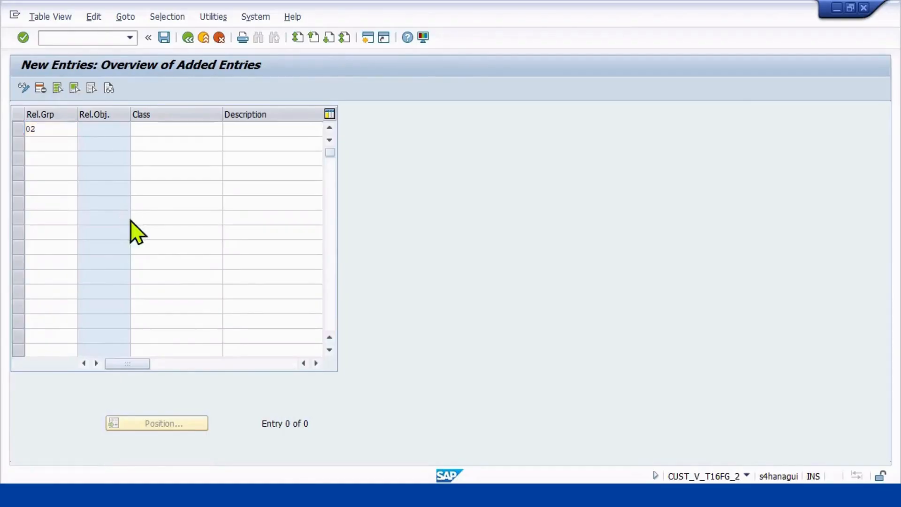
type("2")
key("Return")
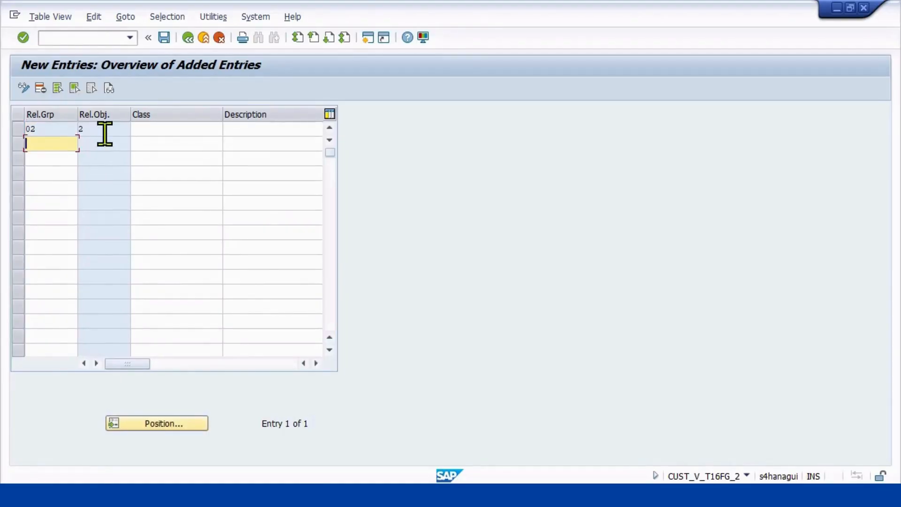
Assign the class MMD_PO_RS to release group 02 and confirm the entry.
left_click(141, 129)
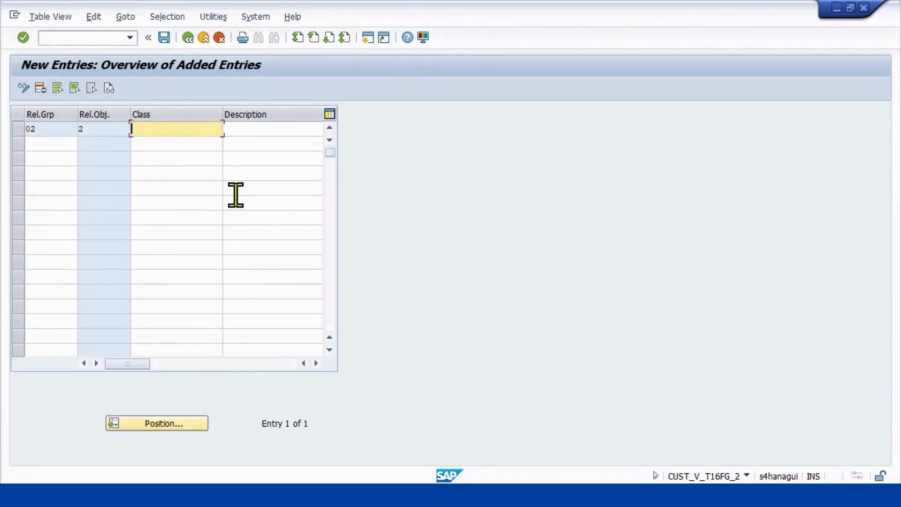
type("MMD_PO_RS")
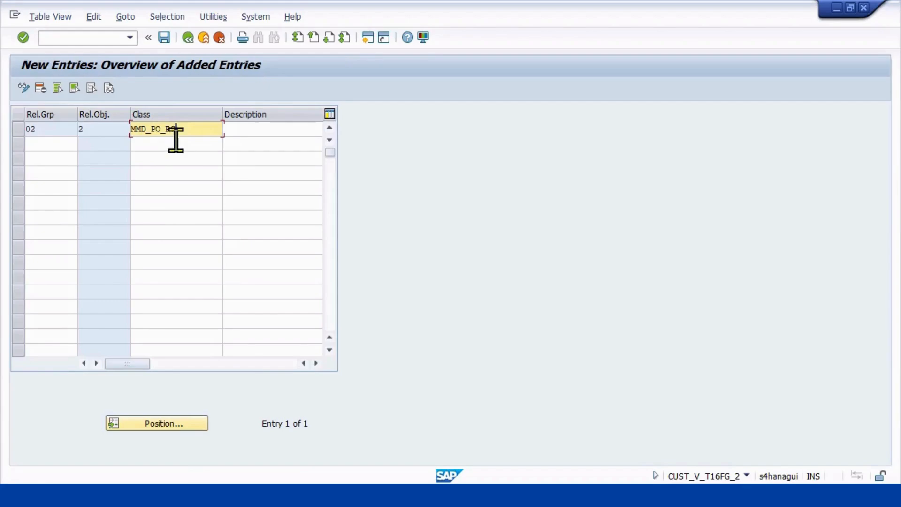
key("Return")
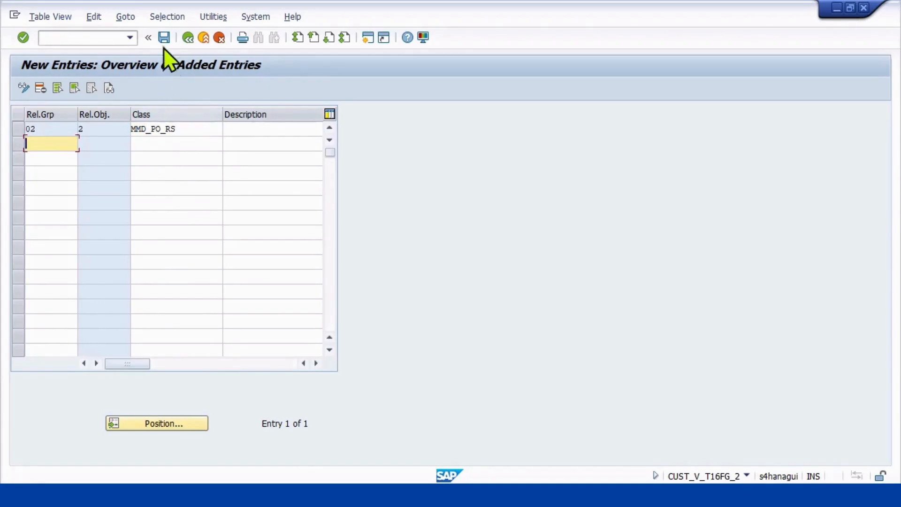
left_click(52, 128)
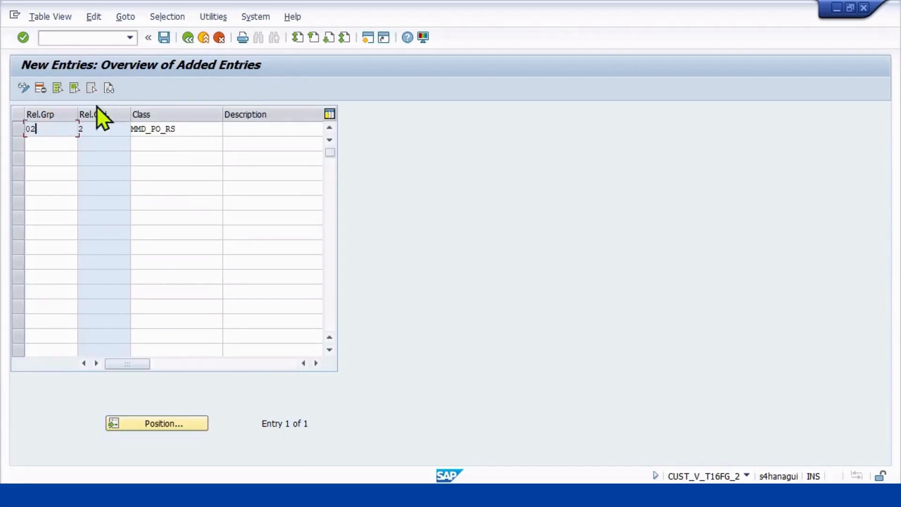
Save the release group with the proposed customizing request and return to the list of release procedure activities.
left_click(159, 36)
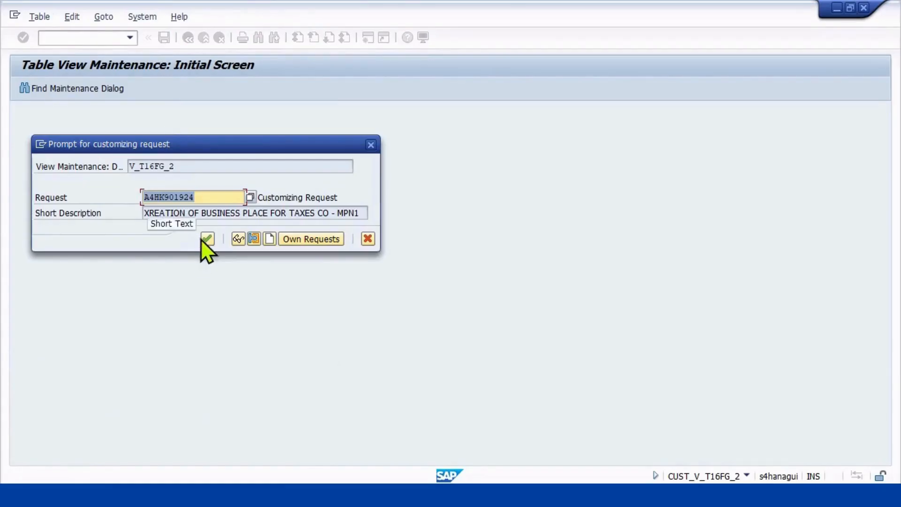
left_click(207, 238)
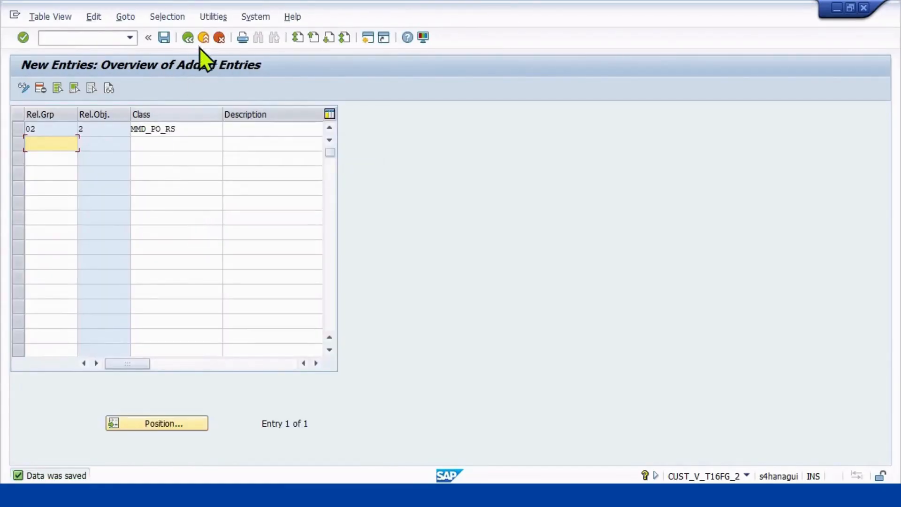
left_click(188, 36)
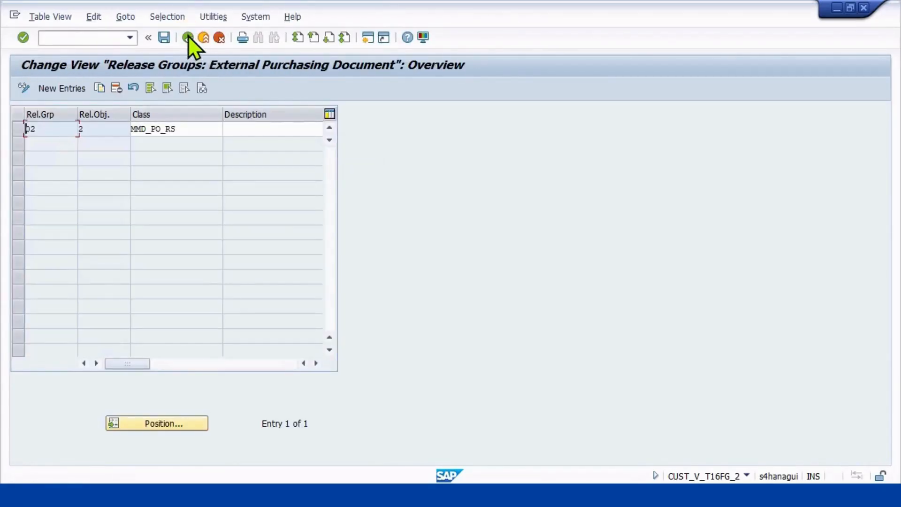
left_click(184, 44)
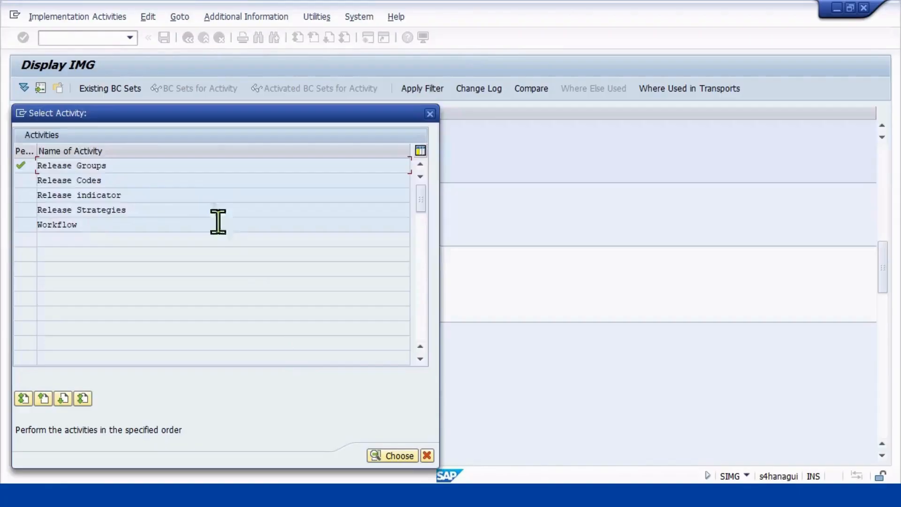
Open the Release Codes activity and start a new entry with group 02 and code 01.
double_click(90, 180)
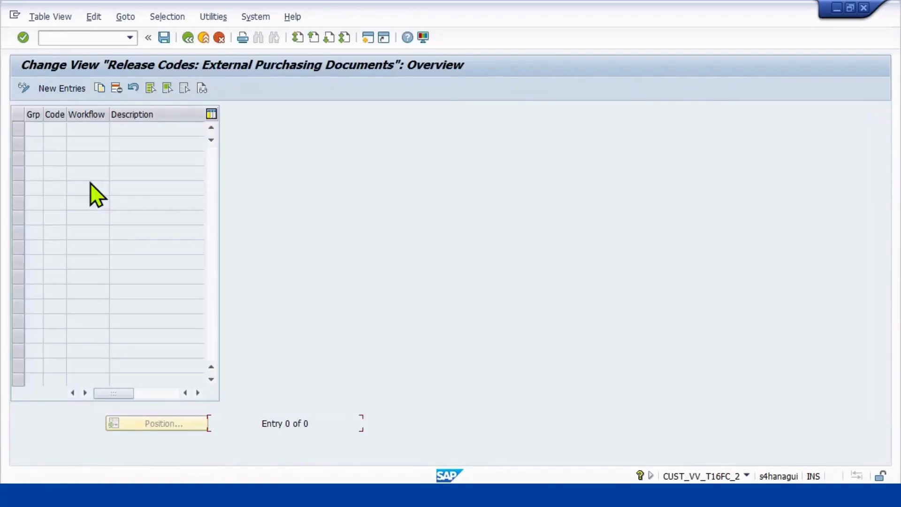
left_click(55, 89)
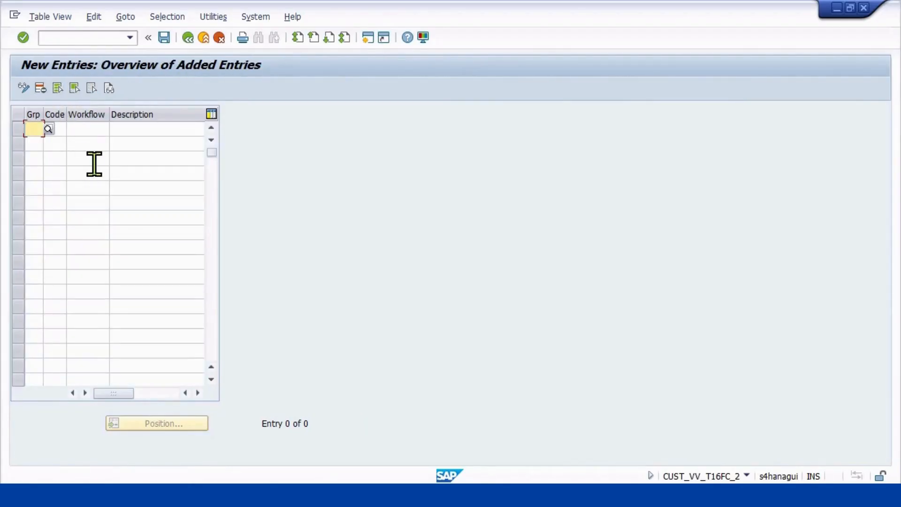
type("02")
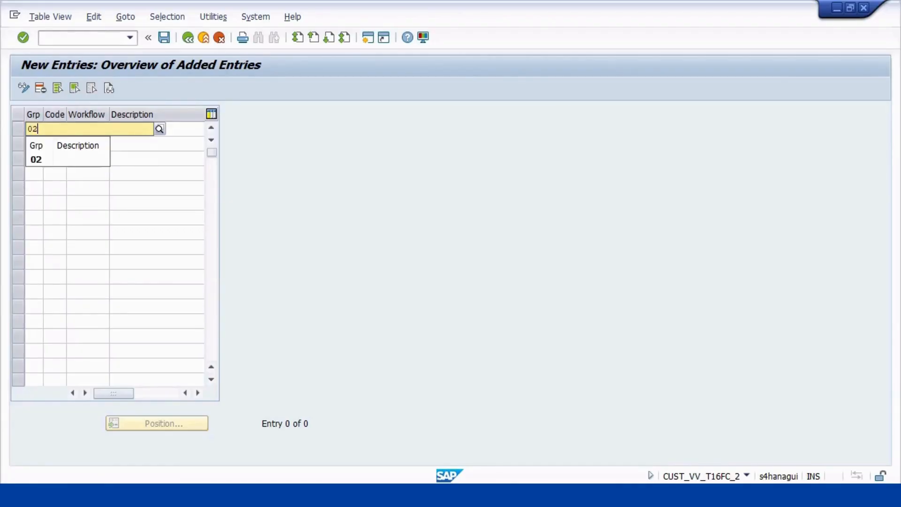
left_click(63, 160)
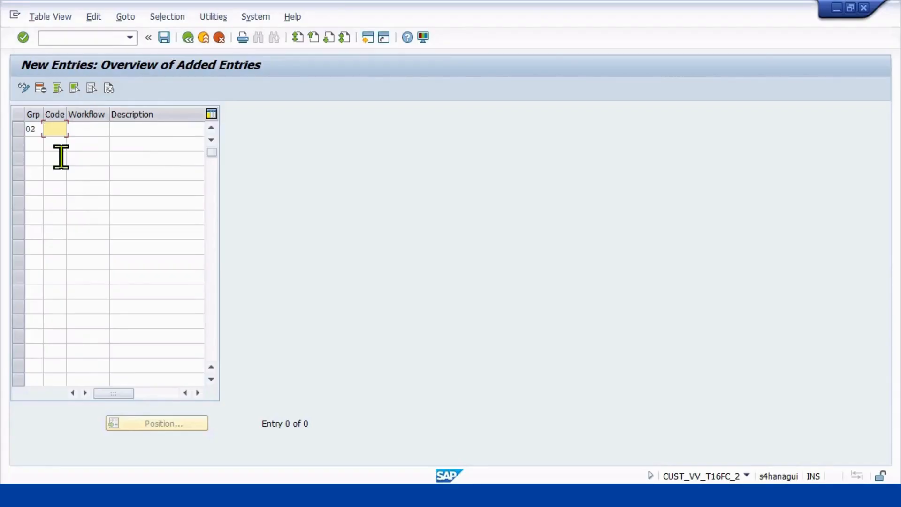
key("Tab")
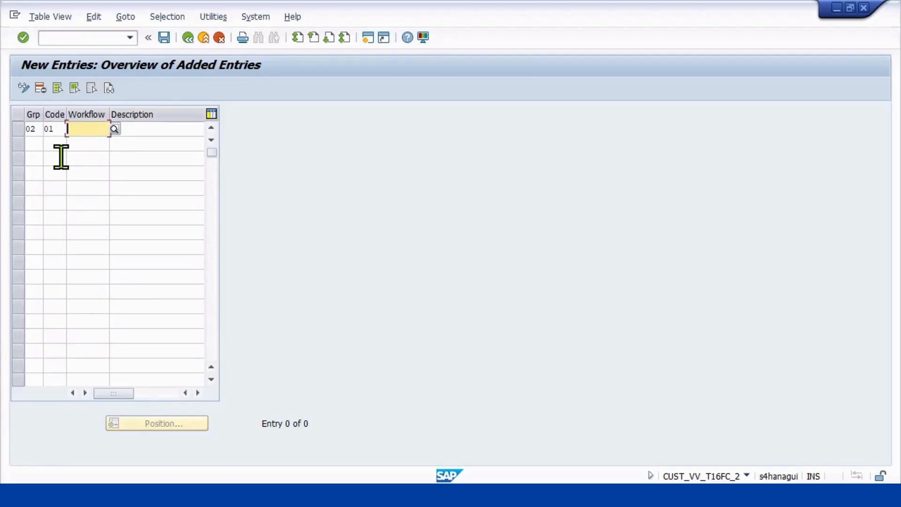
Enter Supervisor as the description of release code 01, leaving its workflow setting blank.
key("Tab")
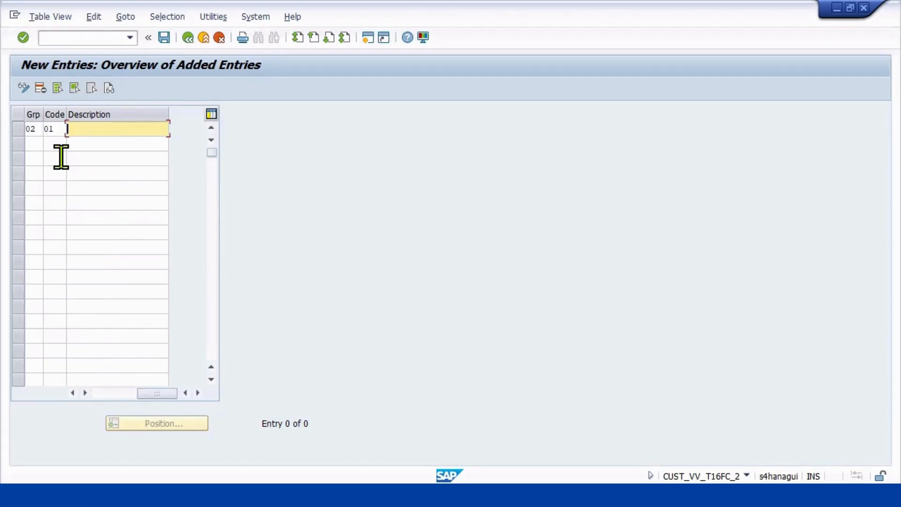
type("supe")
key("BackSpace")
key("BackSpace")
key("BackSpace")
key("BackSpace")
key("BackSpace")
type("Superviso")
Add a second release code with group 02, code 02 and the description Div.Manager.
left_click(32, 143)
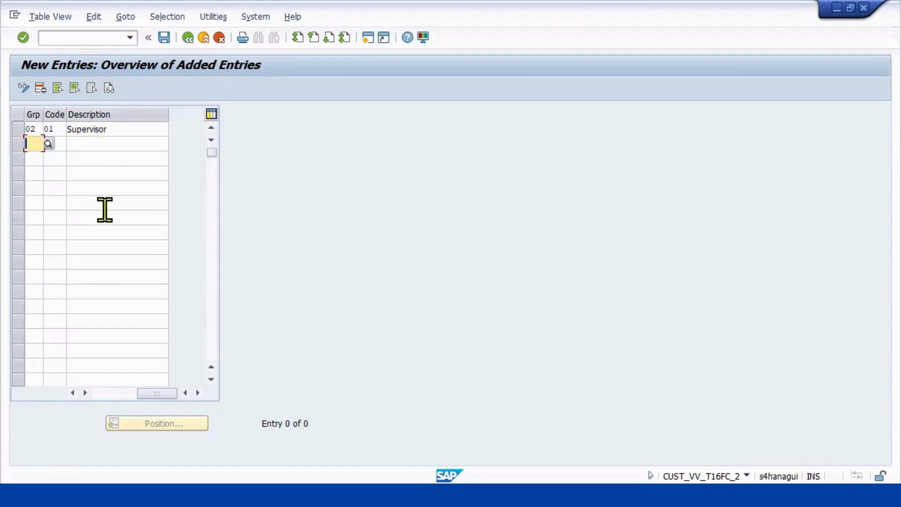
type("02")
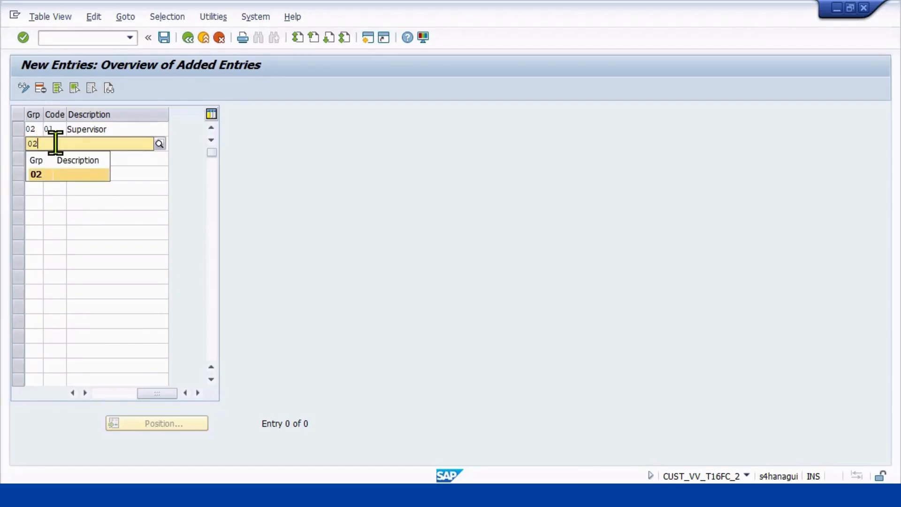
key("Tab")
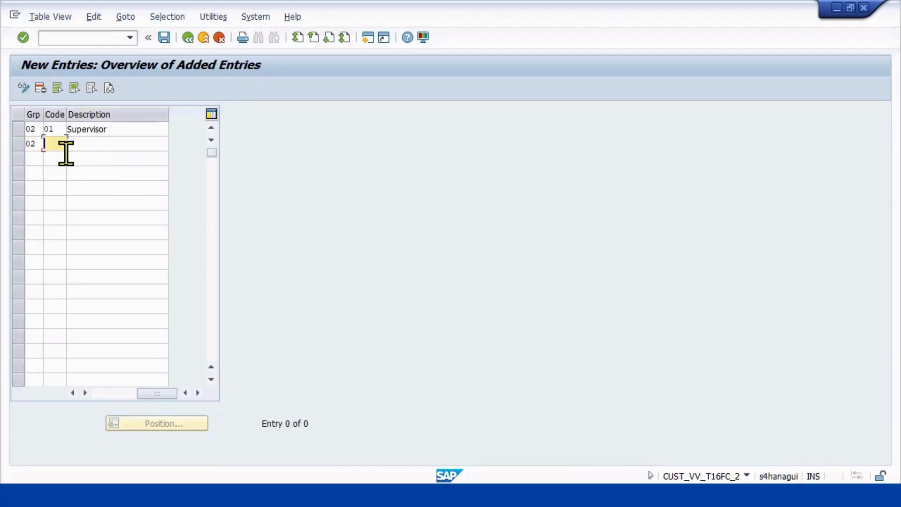
type("02")
left_click(127, 145)
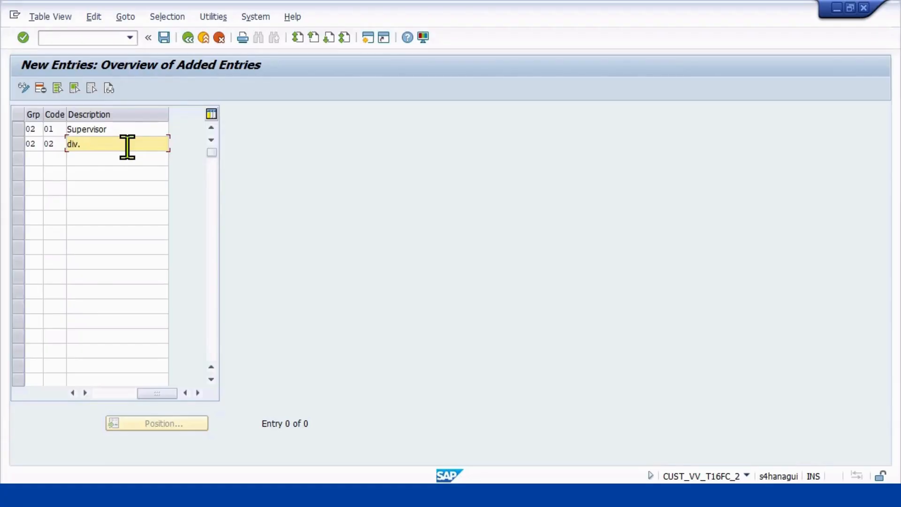
key("BackSpace")
key("BackSpace")
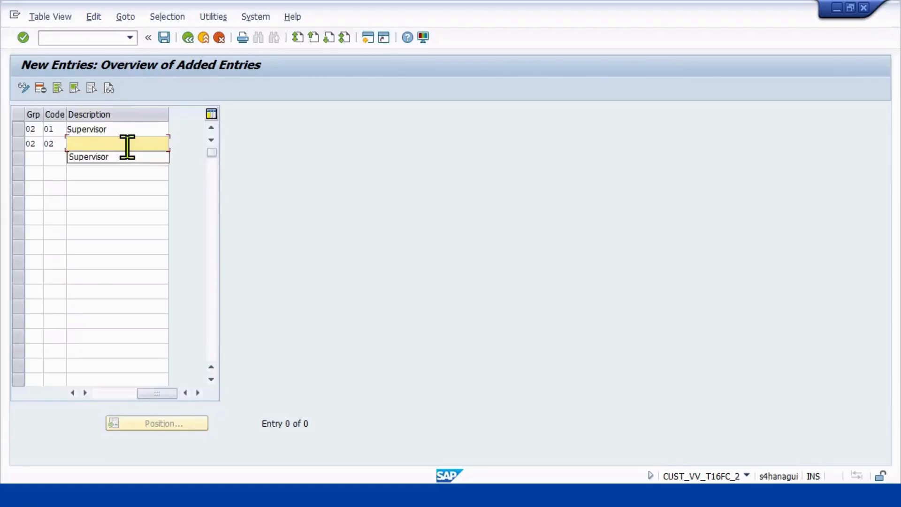
type("D")
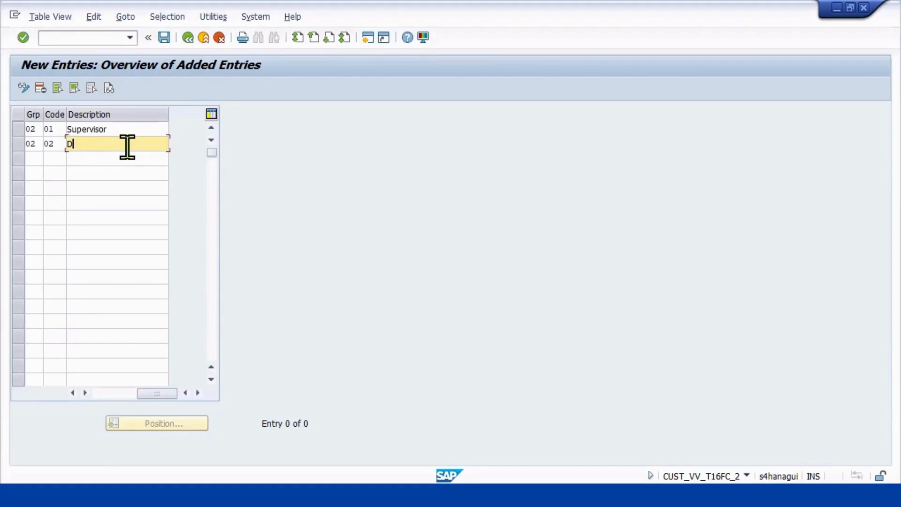
type("iv.Manager")
Add a third release code with group 02, code 03 and the description Dept. Manager.
left_click(34, 158)
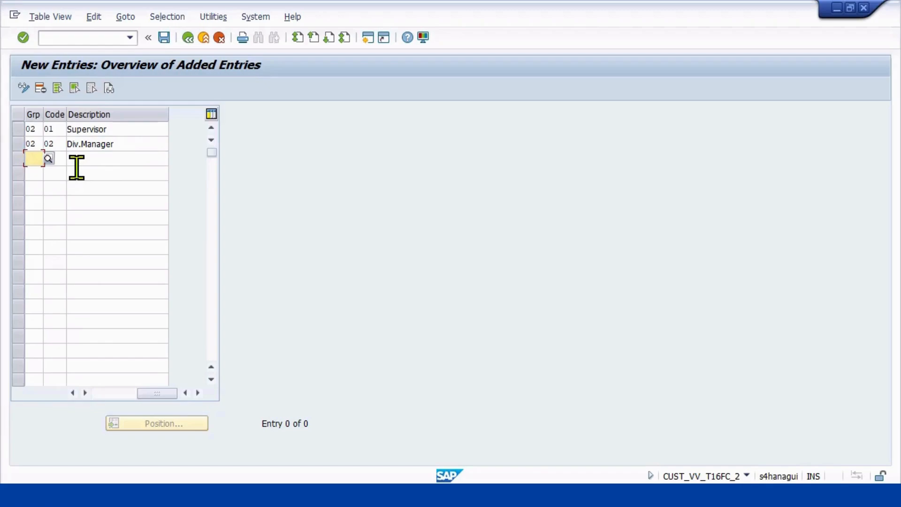
type("02")
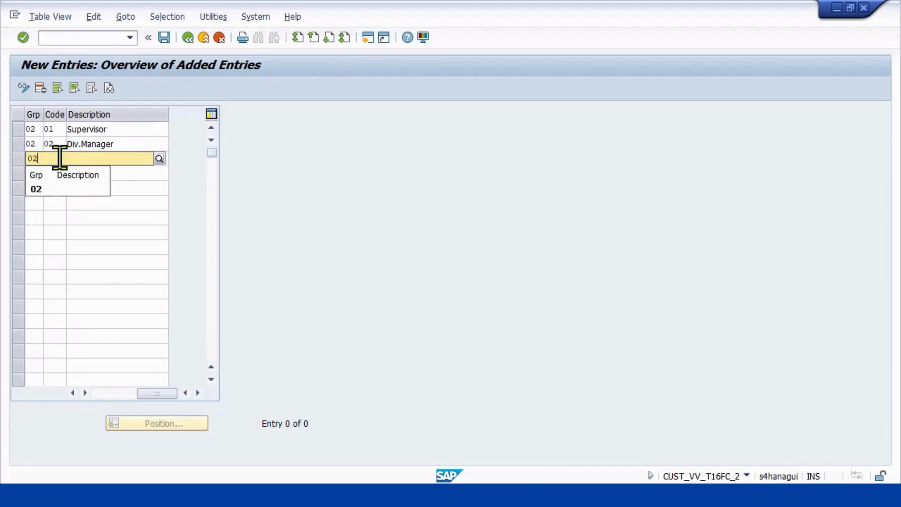
key("Tab")
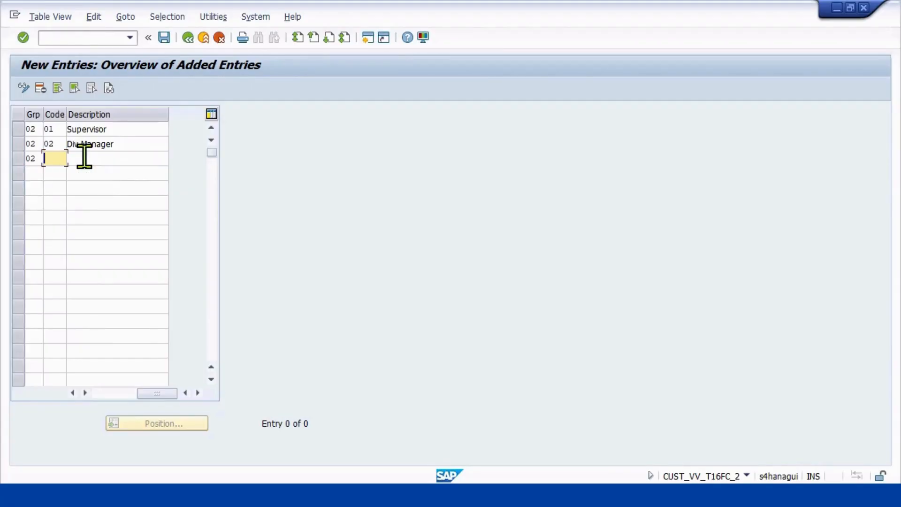
type("03")
key("Return")
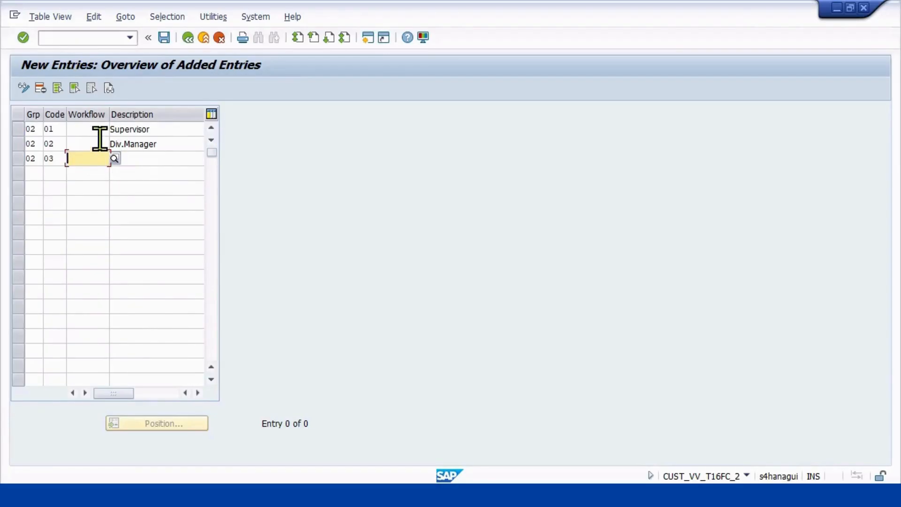
left_click(141, 159)
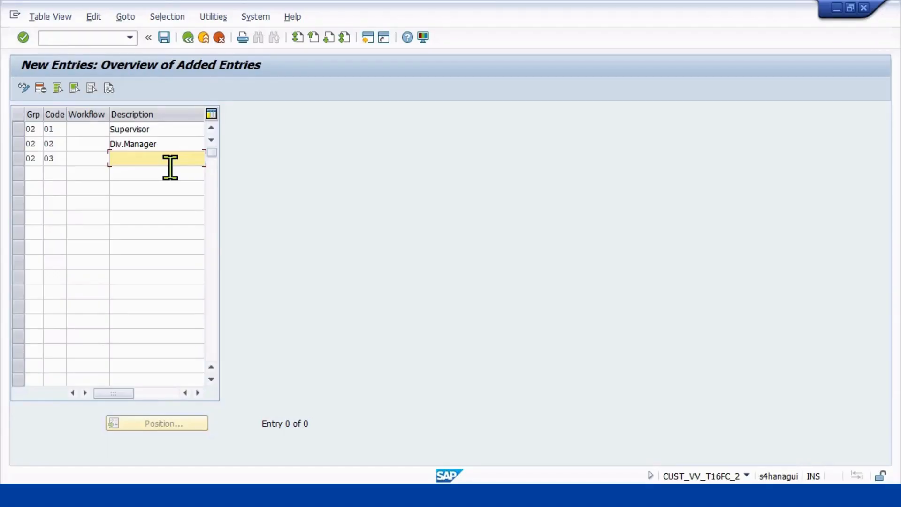
type("D")
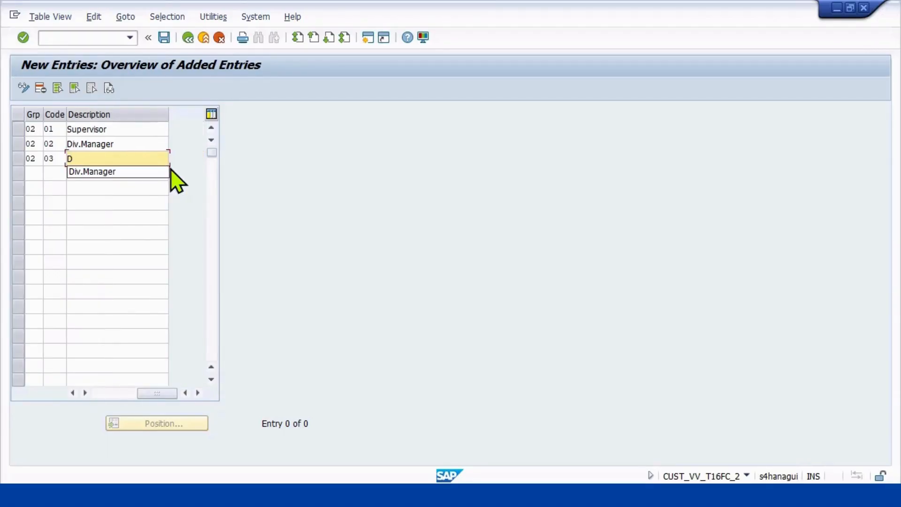
type("ept. Manager")
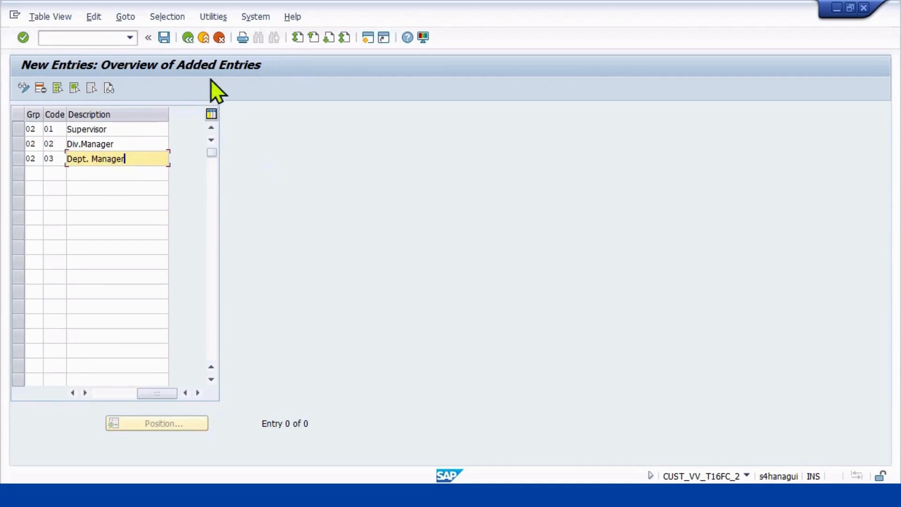
Save the release codes with the proposed customizing request and go back to the release codes overview.
left_click(166, 39)
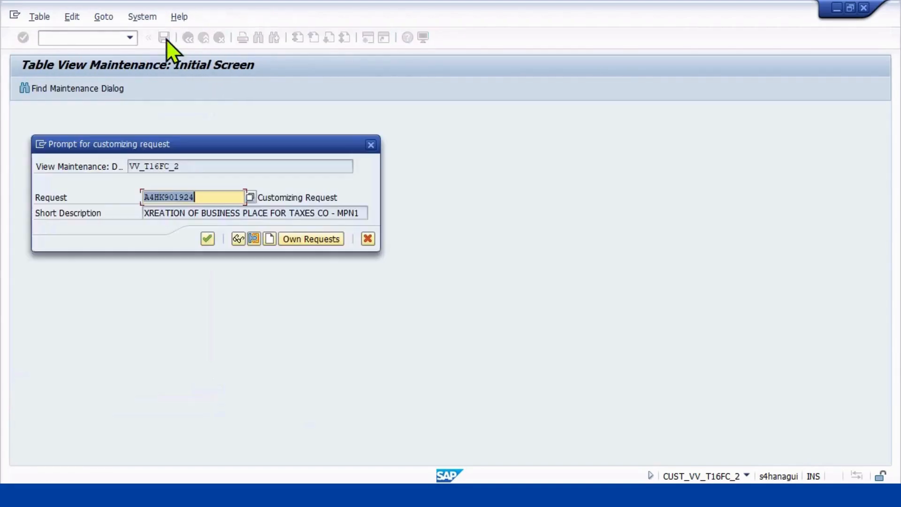
left_click(207, 241)
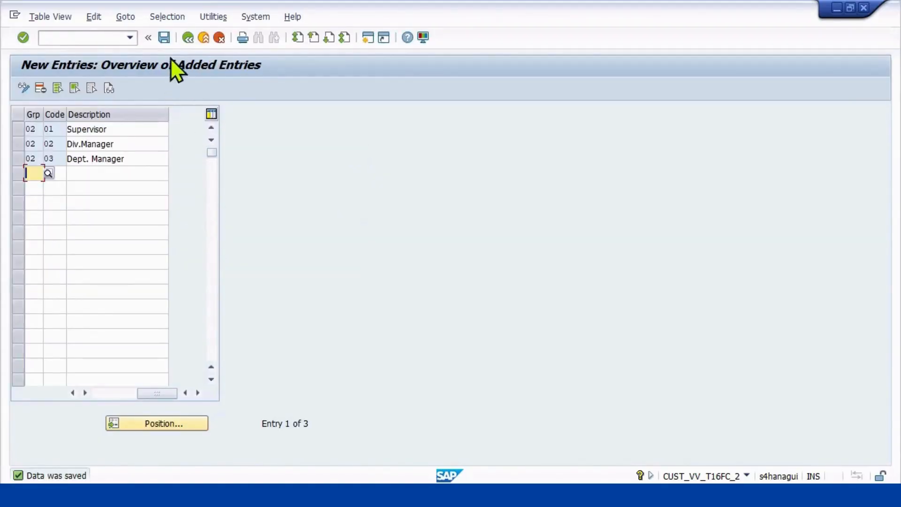
left_click(187, 37)
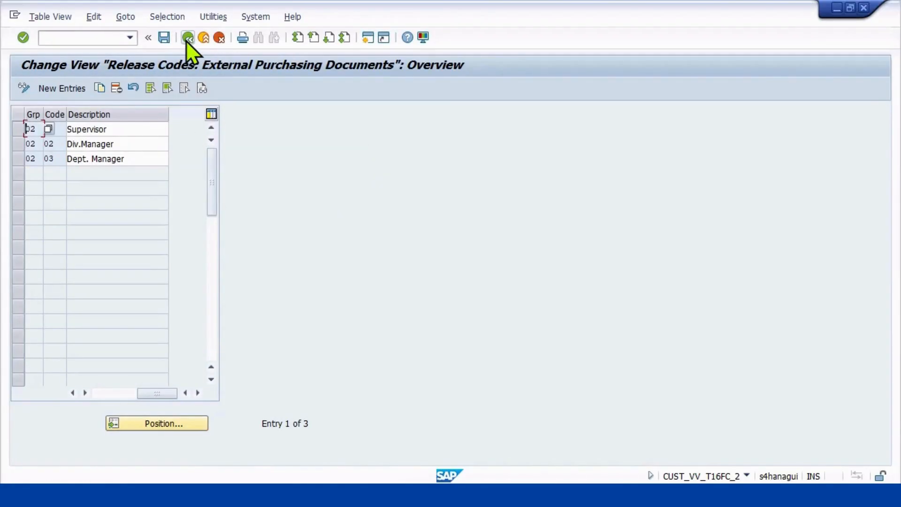
Review the purchasing document release indicators and return to the release procedure activities.
left_click(187, 38)
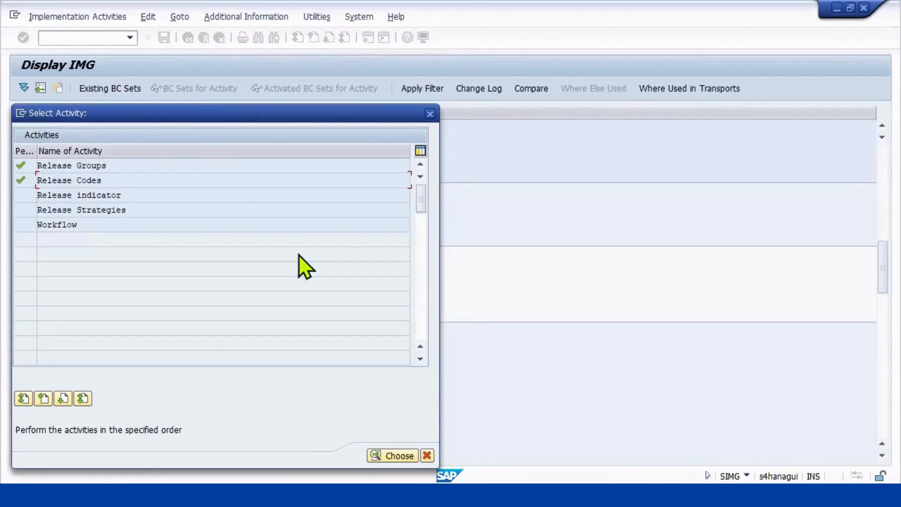
double_click(111, 195)
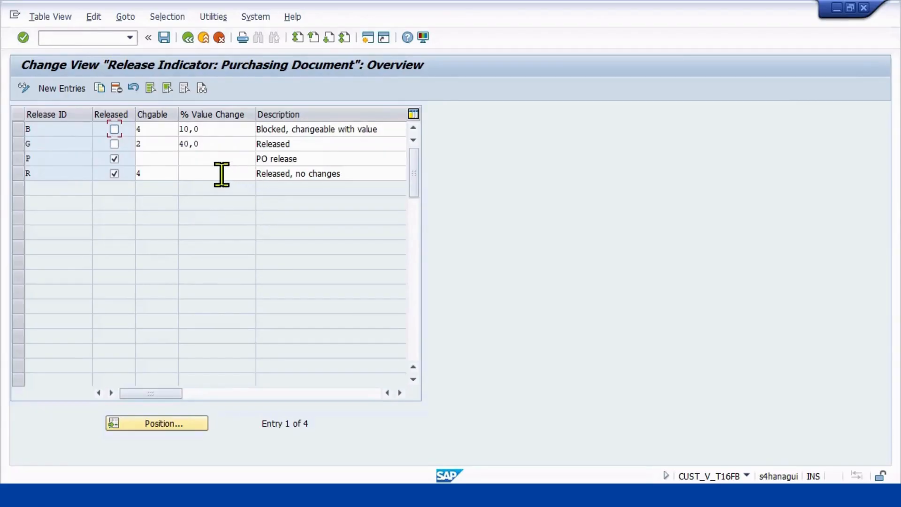
left_click(188, 38)
Create a release strategy for release group 02 with code A1 and the description IN_MM_PO_RS_LVL01.
left_click(97, 210)
double_click(97, 210)
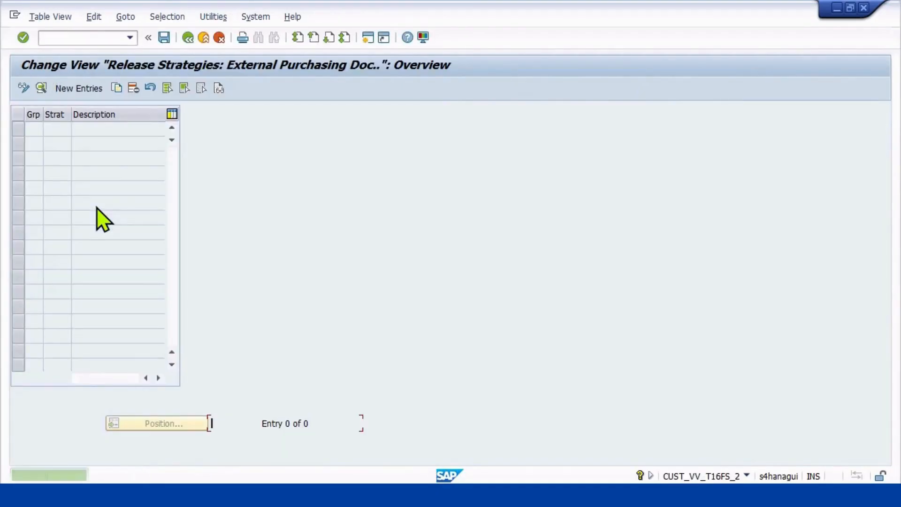
left_click(79, 92)
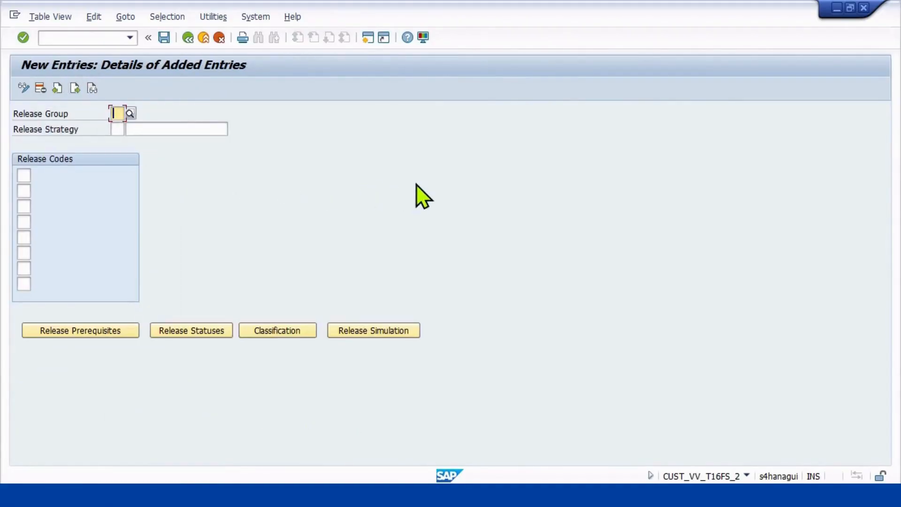
type("02")
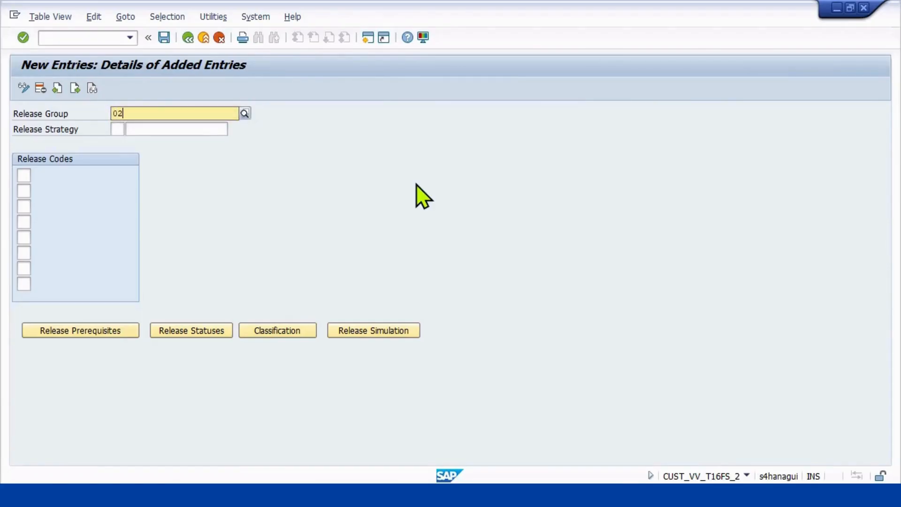
key("Return")
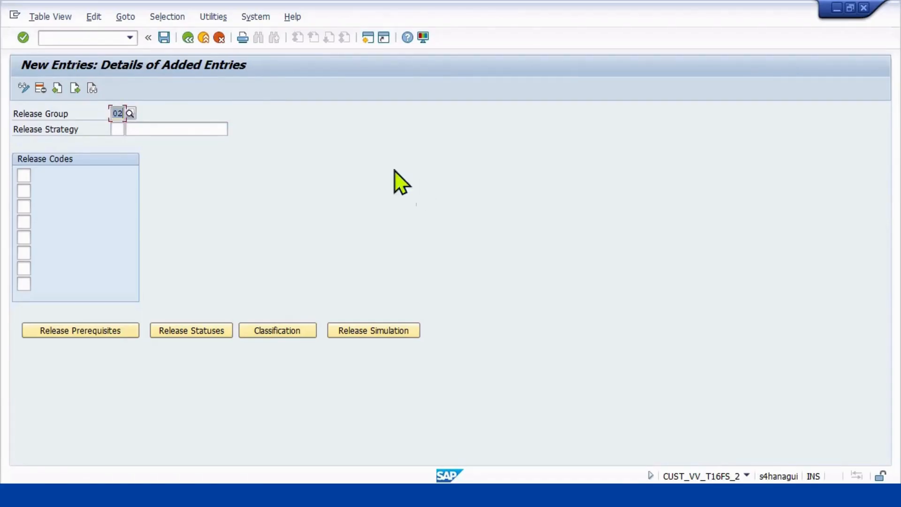
left_click(118, 128)
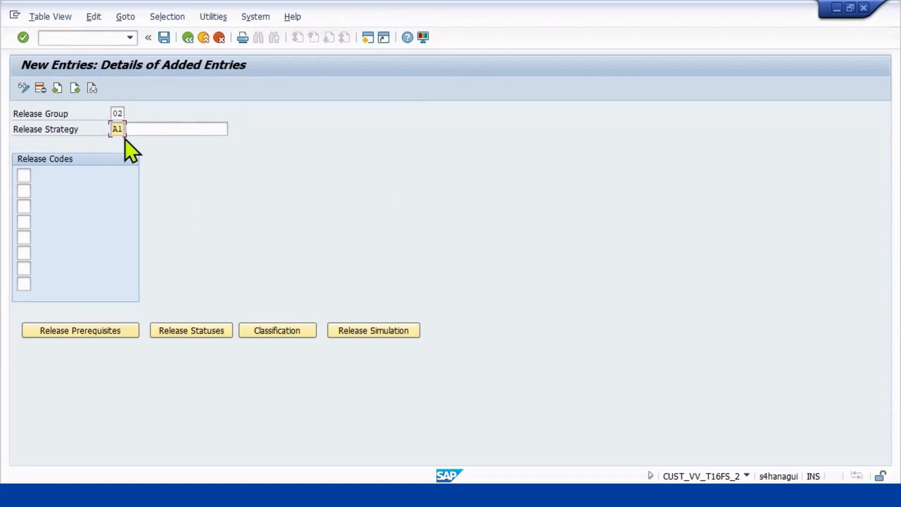
left_click(149, 127)
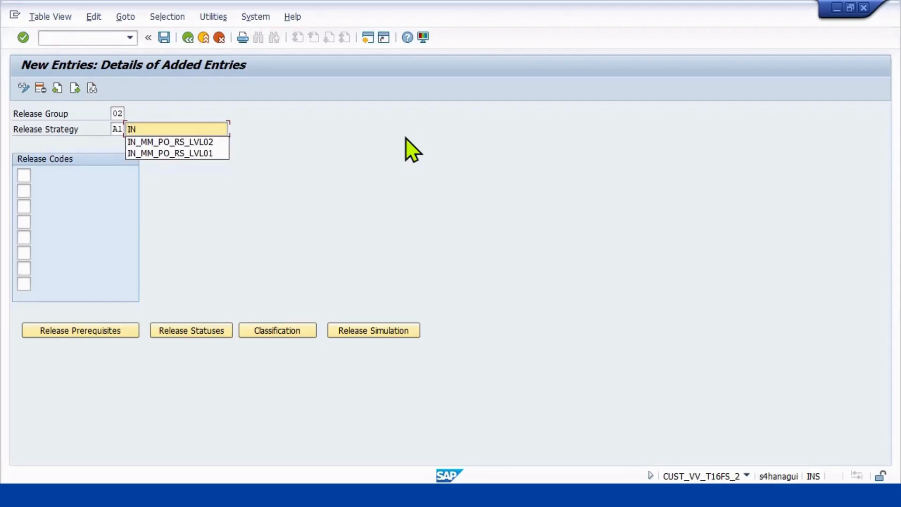
left_click(217, 154)
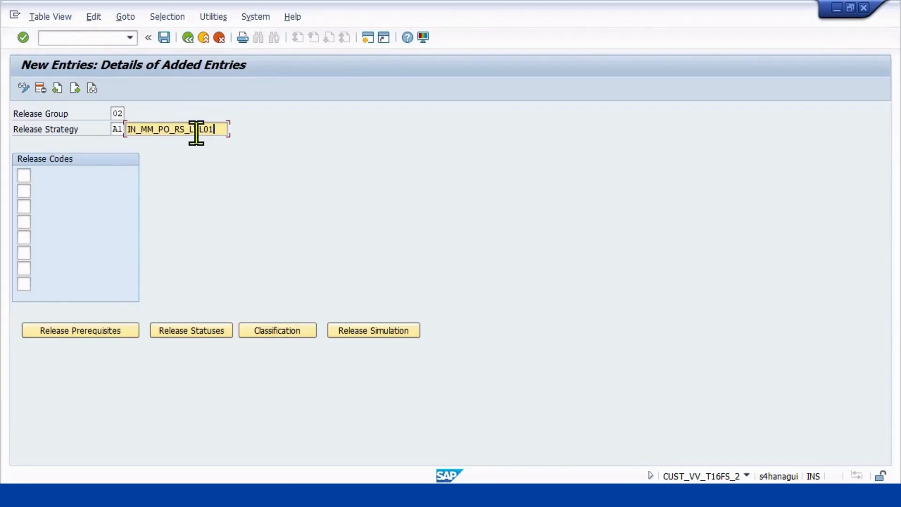
Assign release code 01 to strategy A1 and accept its release prerequisites.
left_click(24, 175)
type("01")
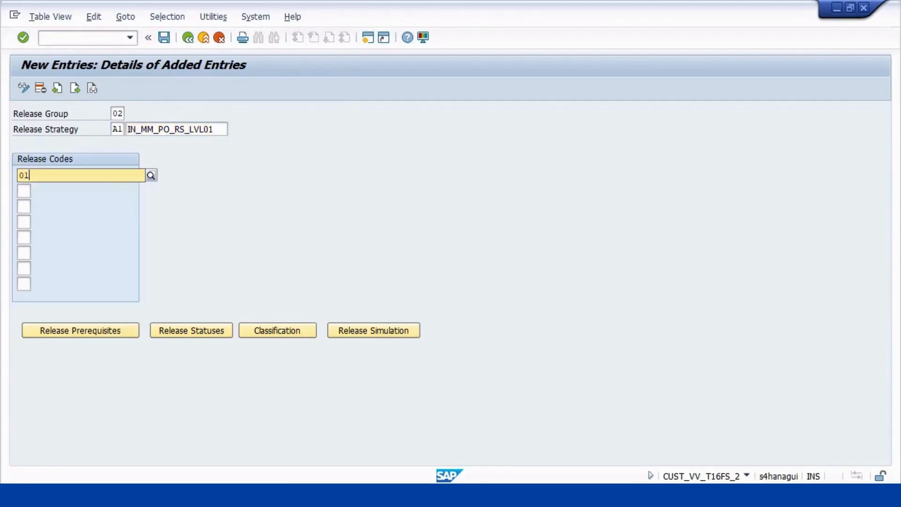
key("Return")
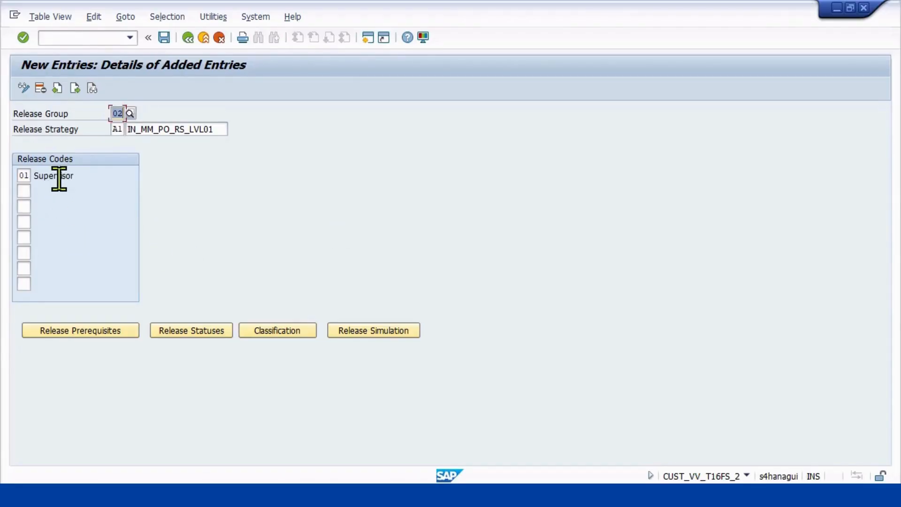
left_click(81, 332)
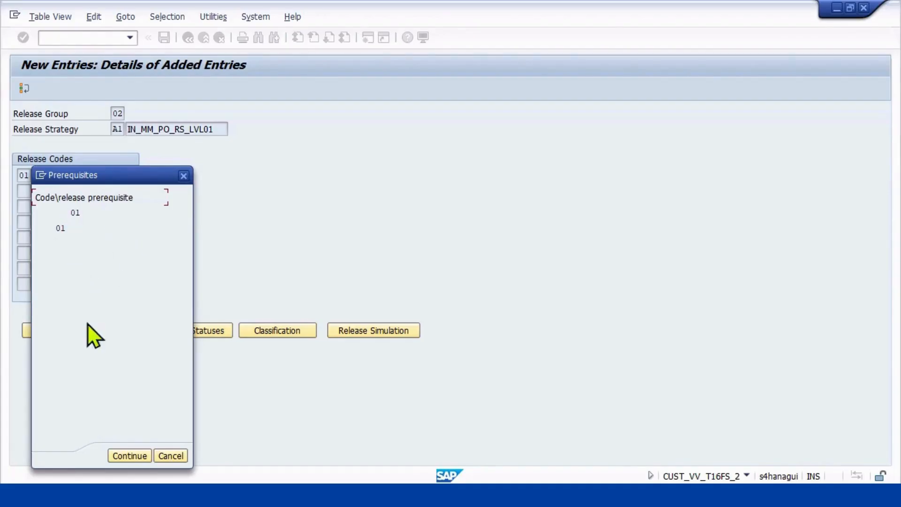
left_click(129, 454)
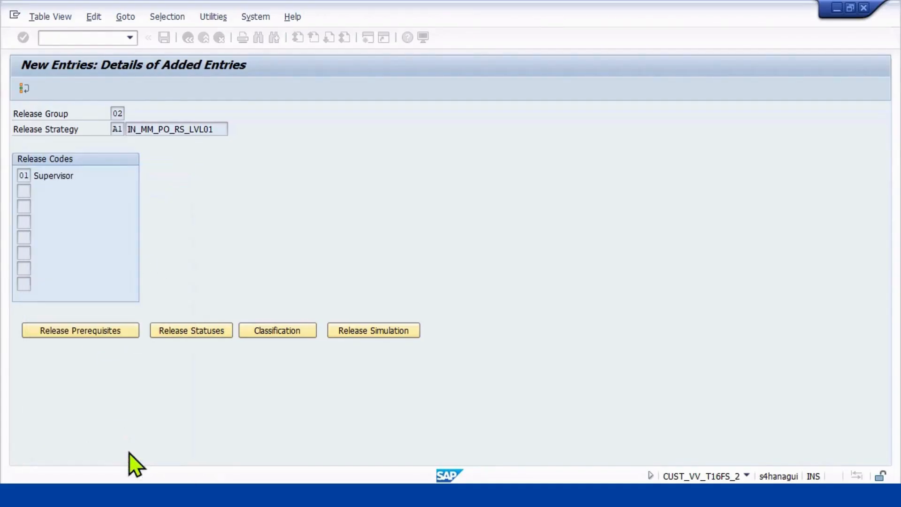
Accept the release statuses of strategy A1, with indicator B before and P after release by code 01.
left_click(182, 342)
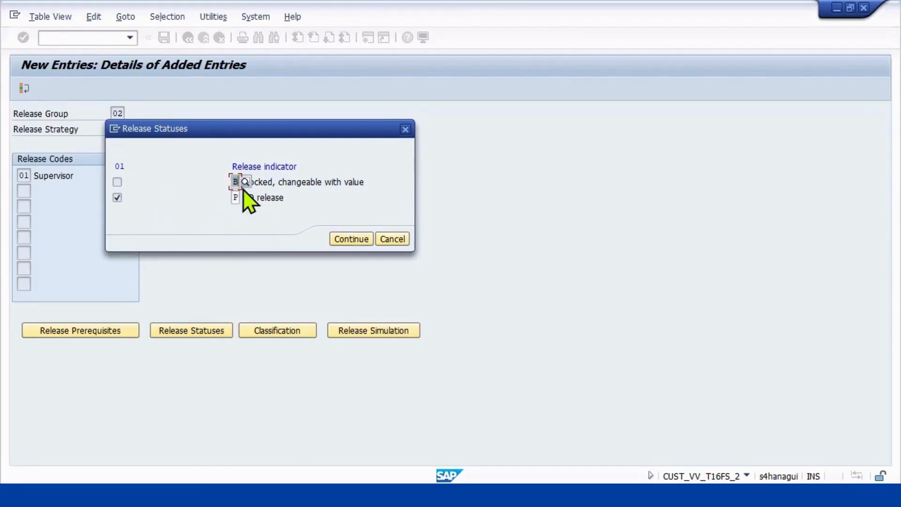
left_click(118, 197)
left_click(364, 240)
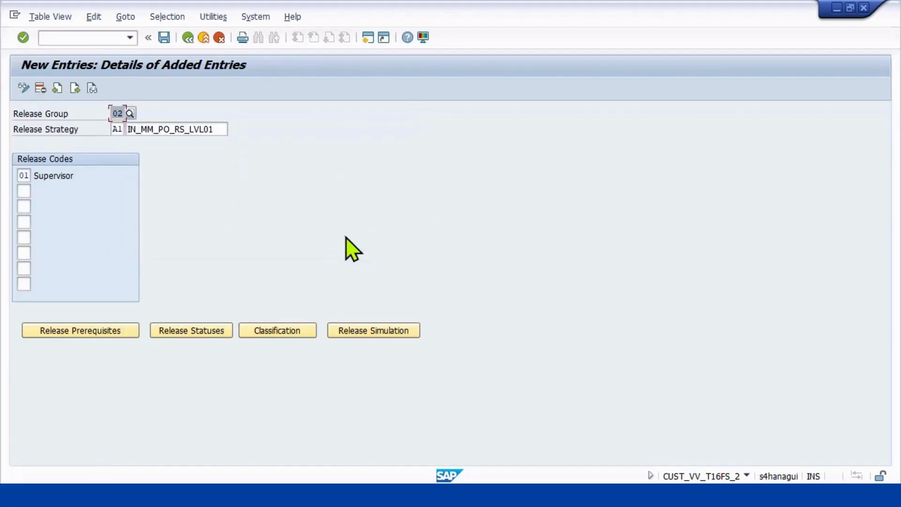
In the classification of strategy A1, enter plant MP01 and purchasing groups MPG and MPR.
left_click(303, 333)
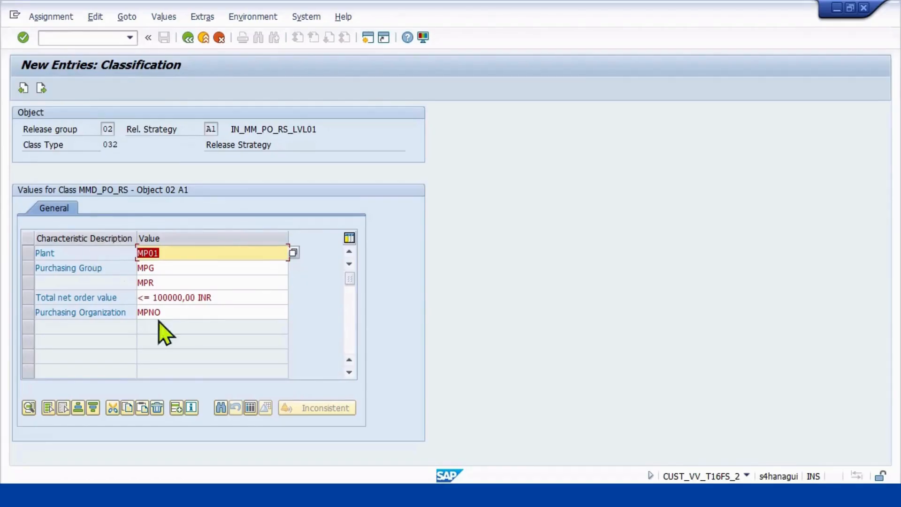
type("M")
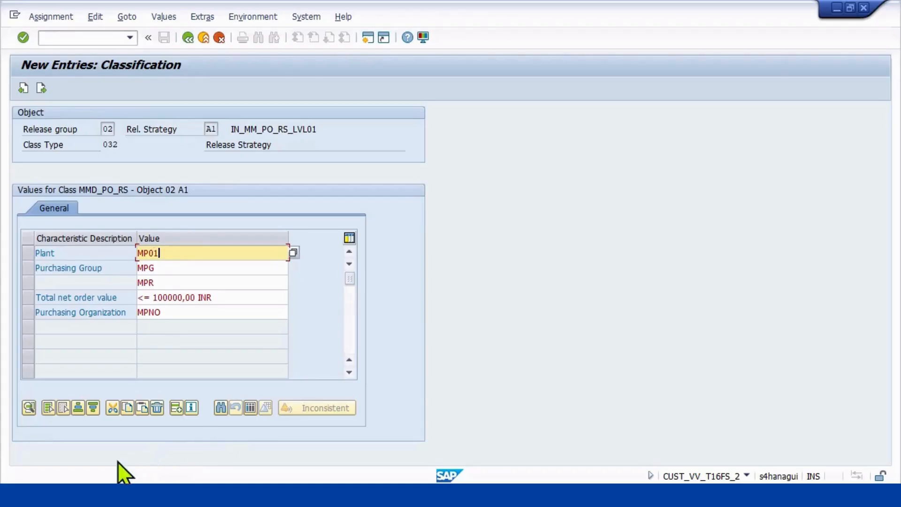
left_click(160, 267)
left_click_drag(161, 266, 115, 266)
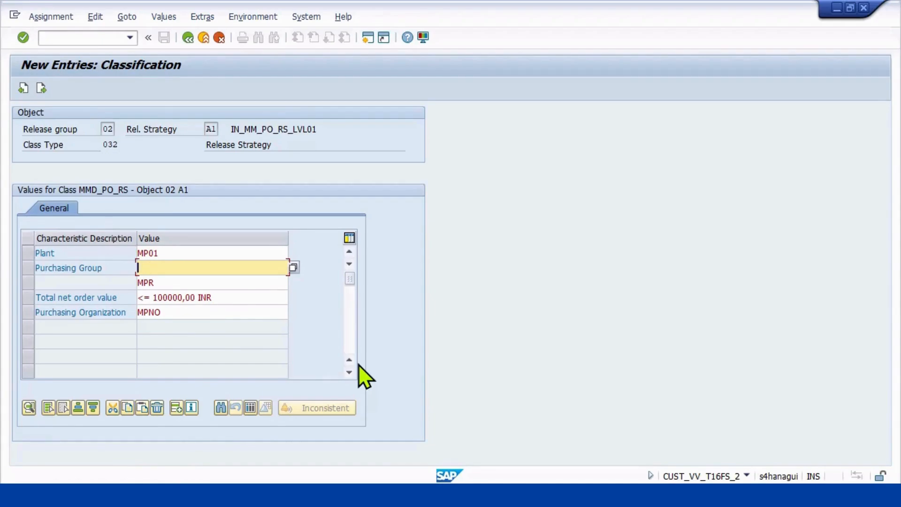
type("G")
left_click(217, 282)
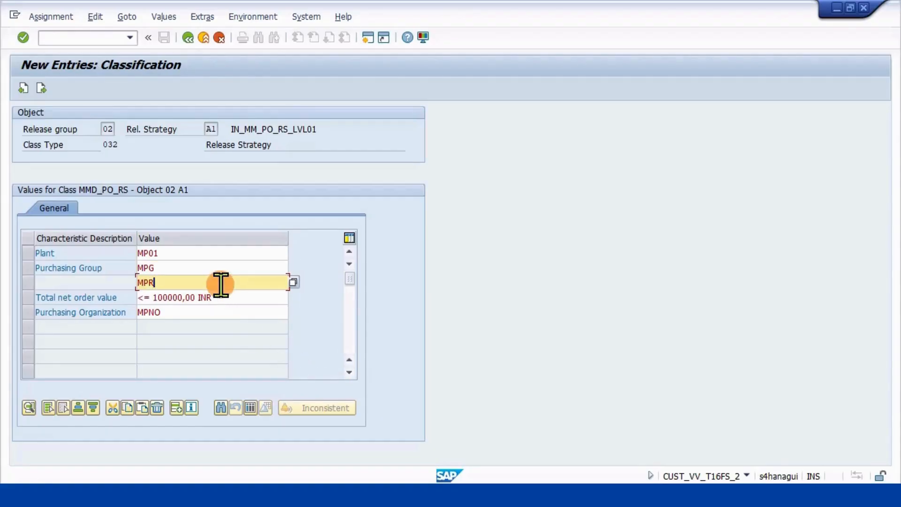
key("BackSpace")
key("BackSpace")
key("BackSpace")
type("MPR")
Set the total net order value to <=100000 INR and the purchasing organization to MPNO.
left_click(206, 297)
left_click_drag(206, 296, 106, 289)
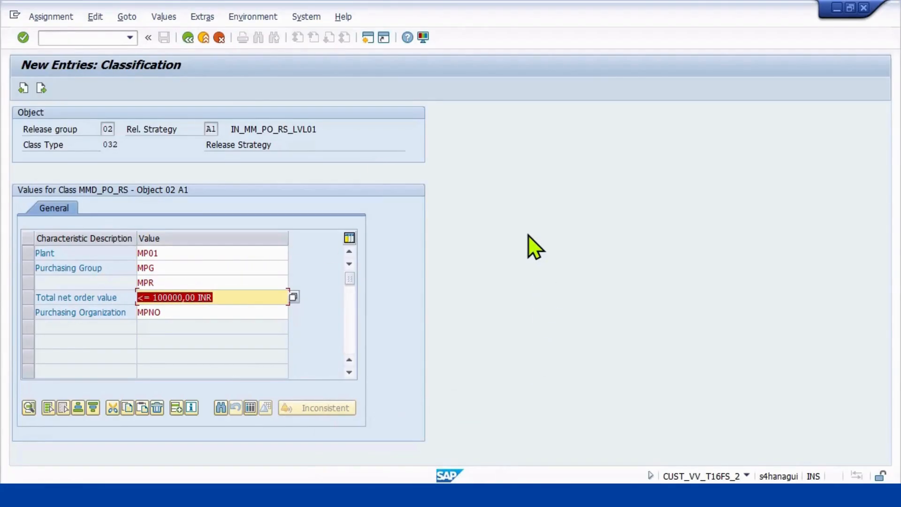
type("<")
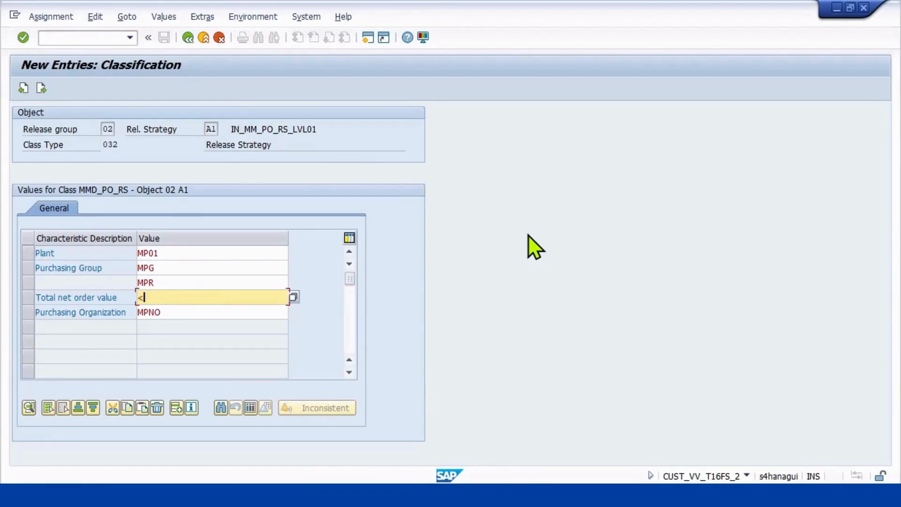
type("=100000 INR")
left_click(178, 312)
left_click_drag(179, 312, 113, 309)
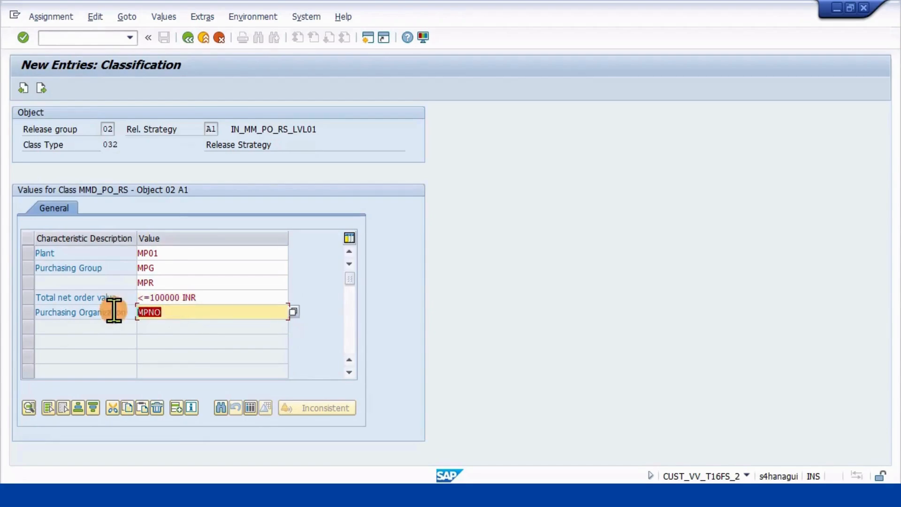
type("MPNO")
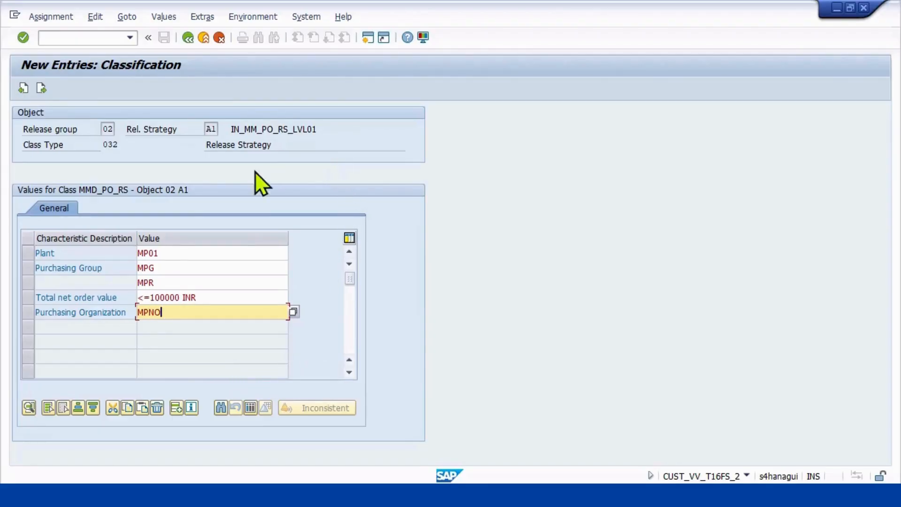
Delete the value MPR from the Purchasing Group characteristic.
left_click(230, 267)
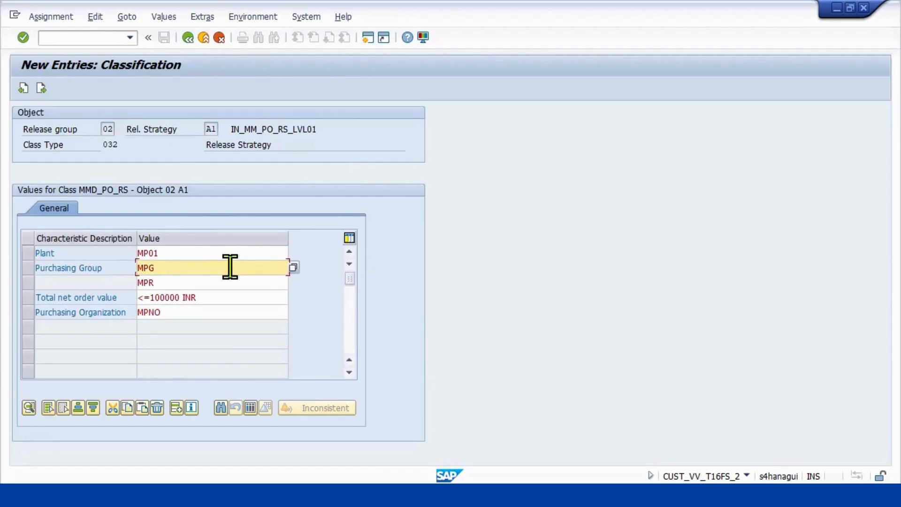
left_click(211, 282)
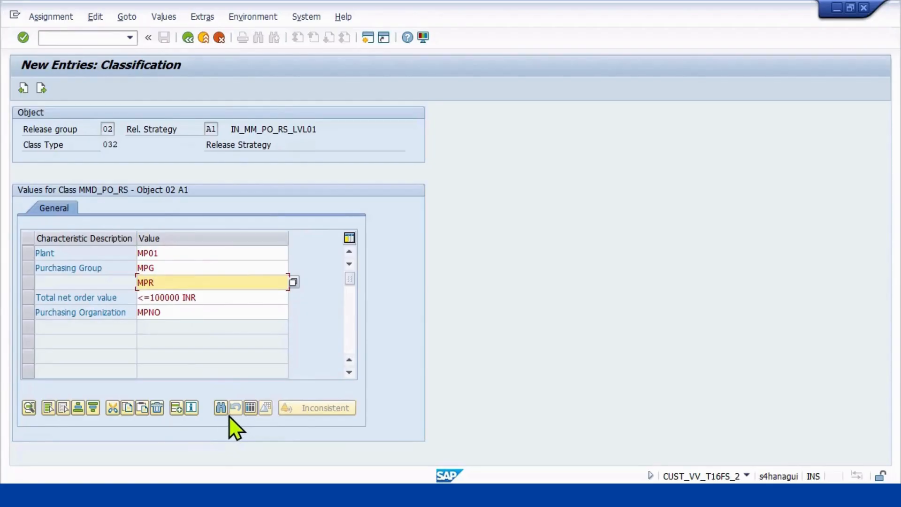
left_click(156, 408)
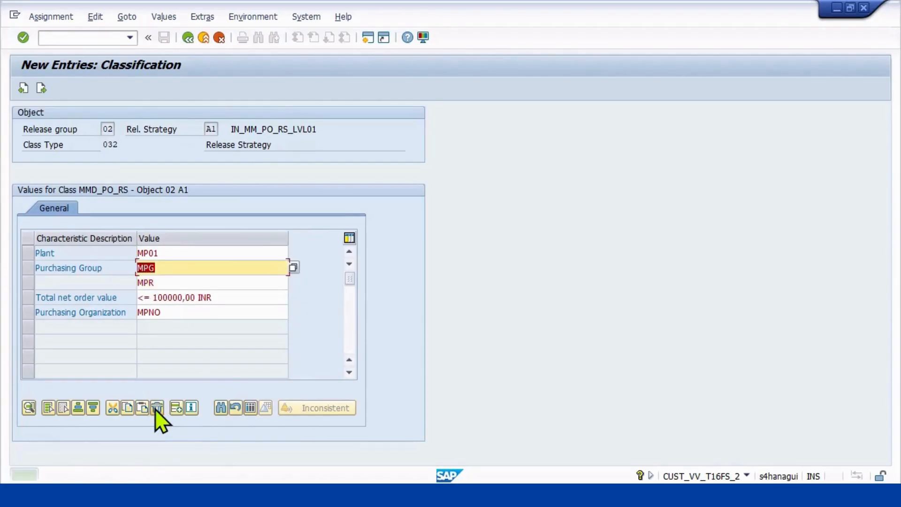
left_click(171, 282)
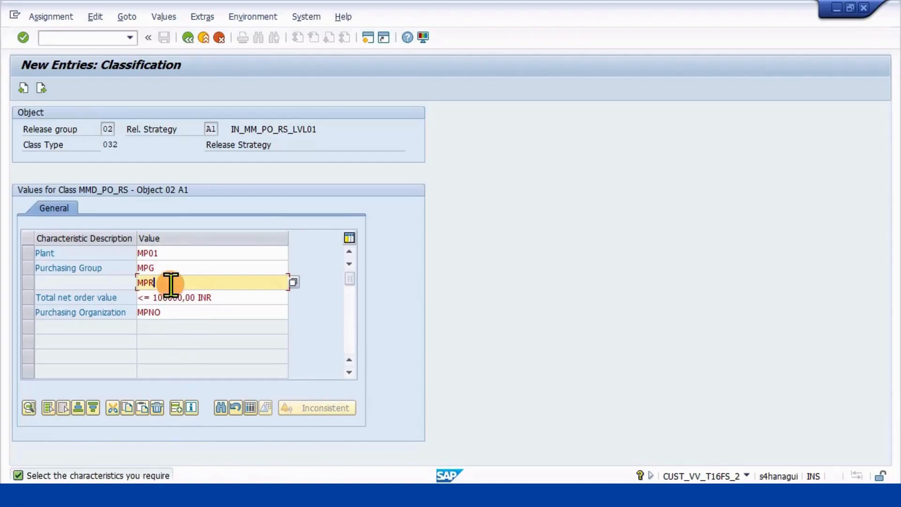
left_click(160, 409)
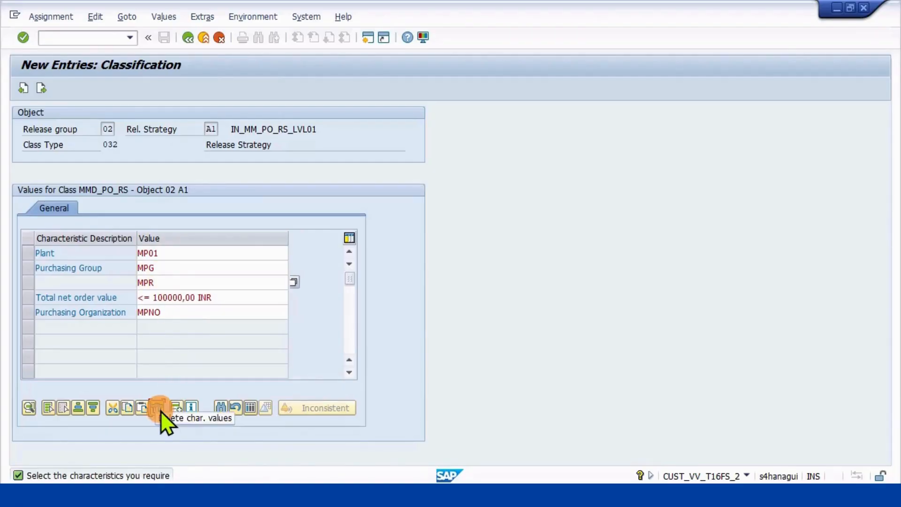
left_click(279, 283)
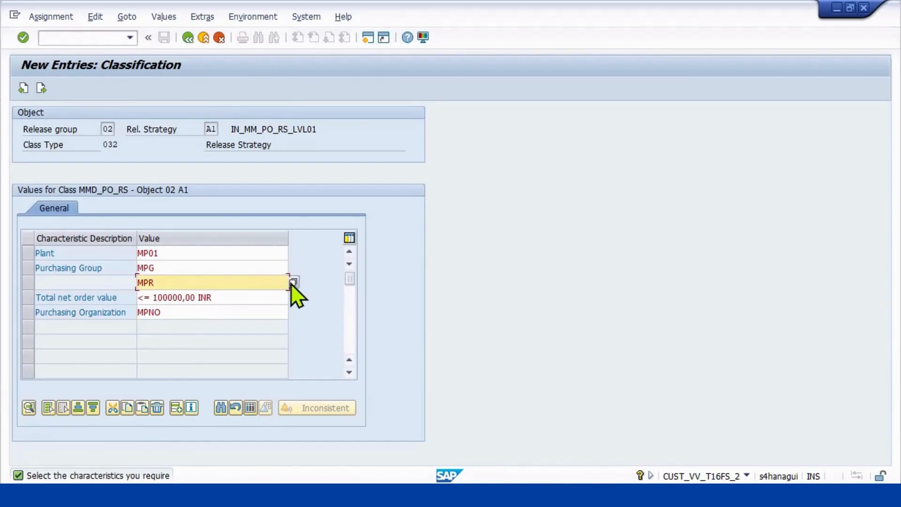
key("BackSpace")
left_click(158, 407)
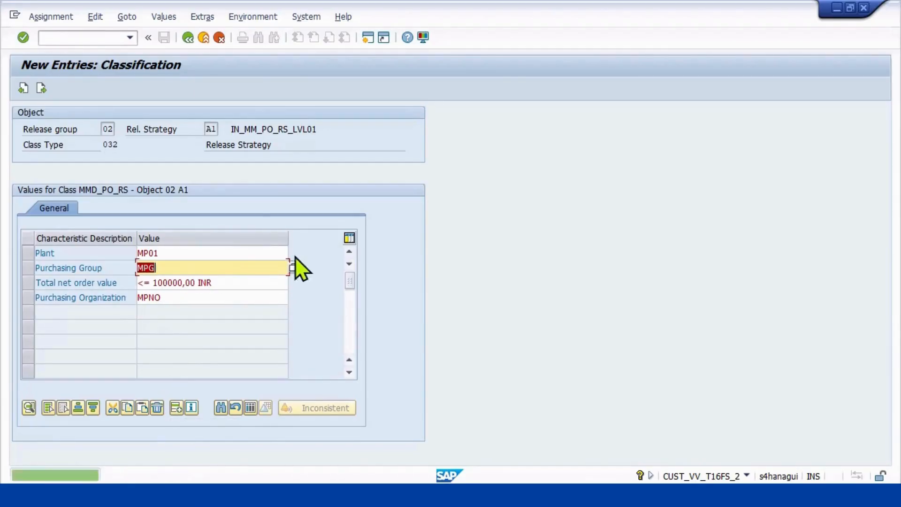
Add MPR to the Purchasing Group value MPG, separated by a semicolon.
left_click(215, 264)
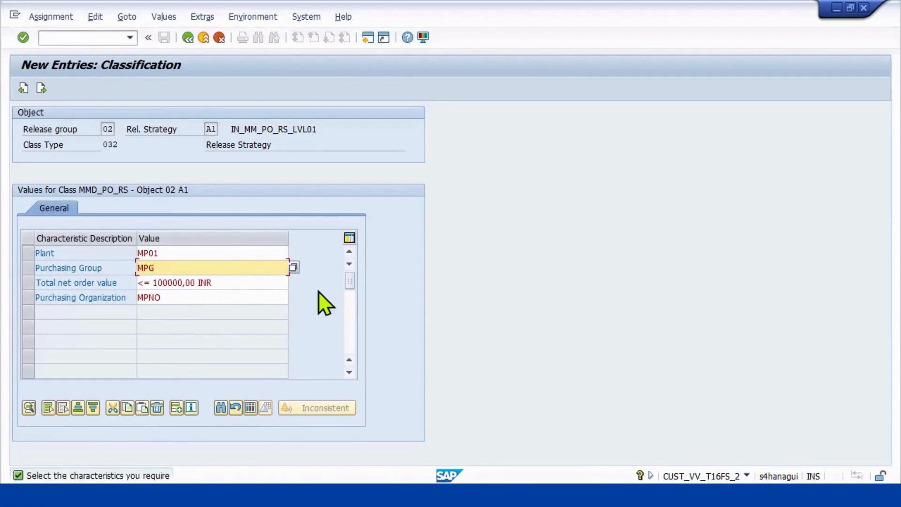
type("; MPR")
key("Return")
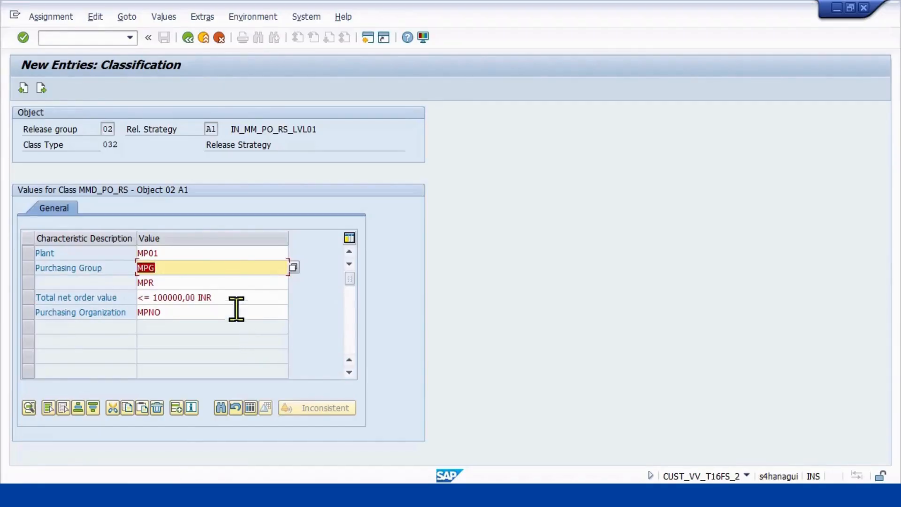
Make MPR the only Purchasing Group value and return to the details of strategy A1.
left_click(185, 281)
left_click_drag(184, 282, 116, 276)
key("Delete")
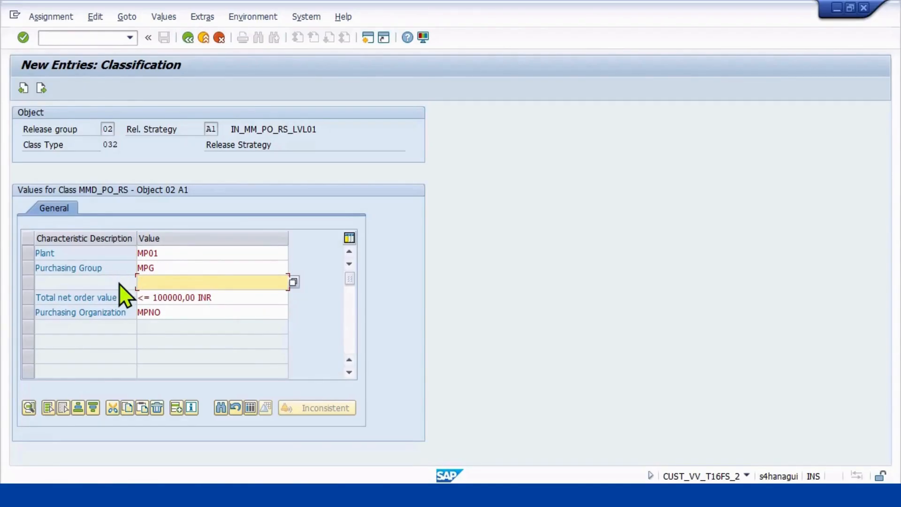
left_click(156, 407)
key("Delete")
type("MPR")
key("Return")
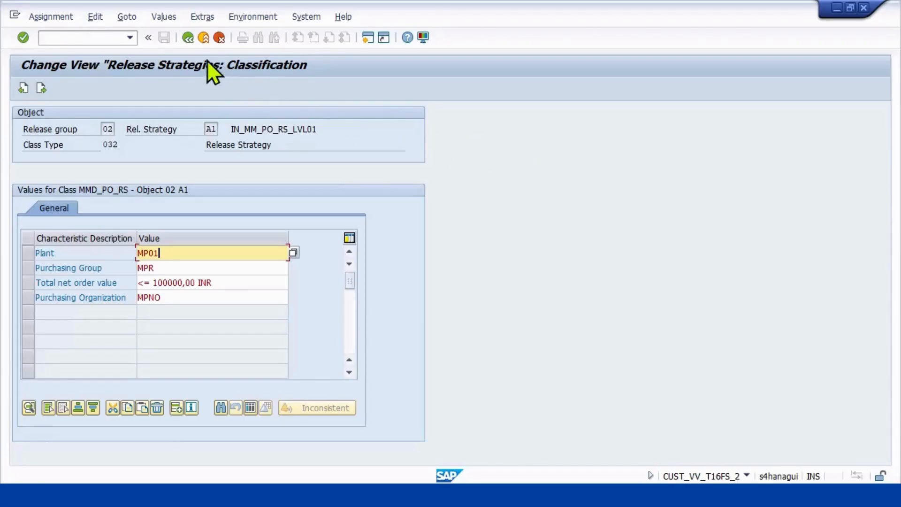
left_click(187, 38)
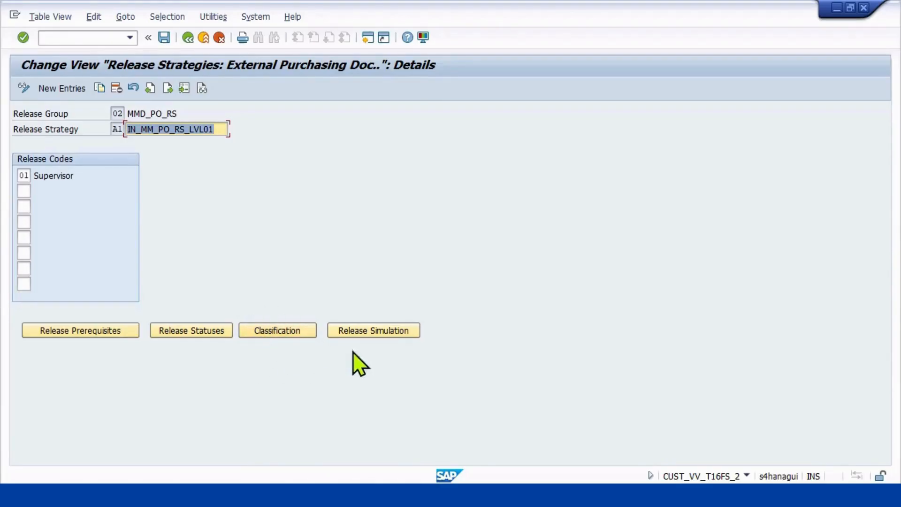
Simulate the release of strategy A1 by setting release code 01, and return to the strategy details.
left_click(371, 330)
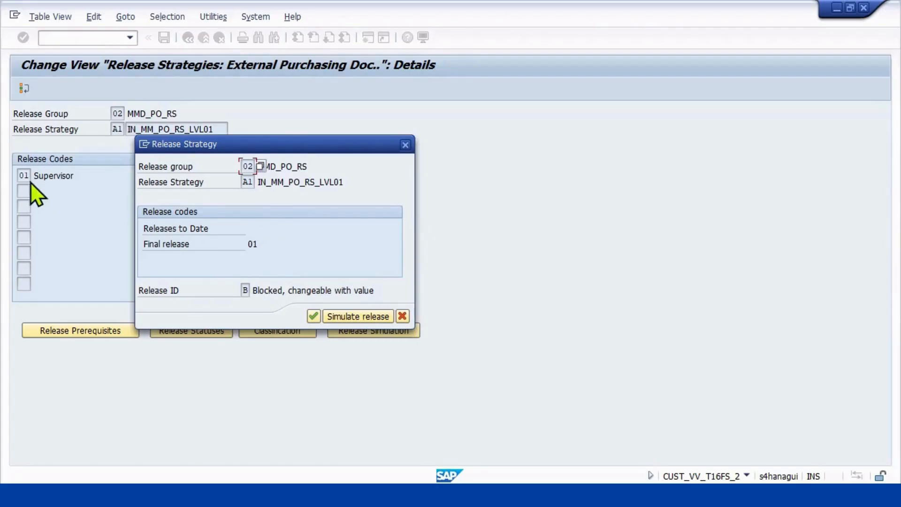
left_click(351, 320)
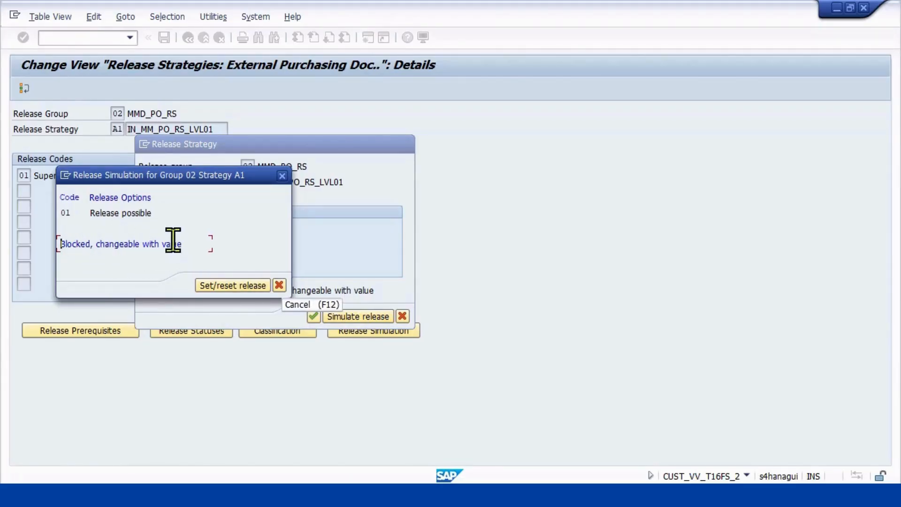
left_click(110, 212)
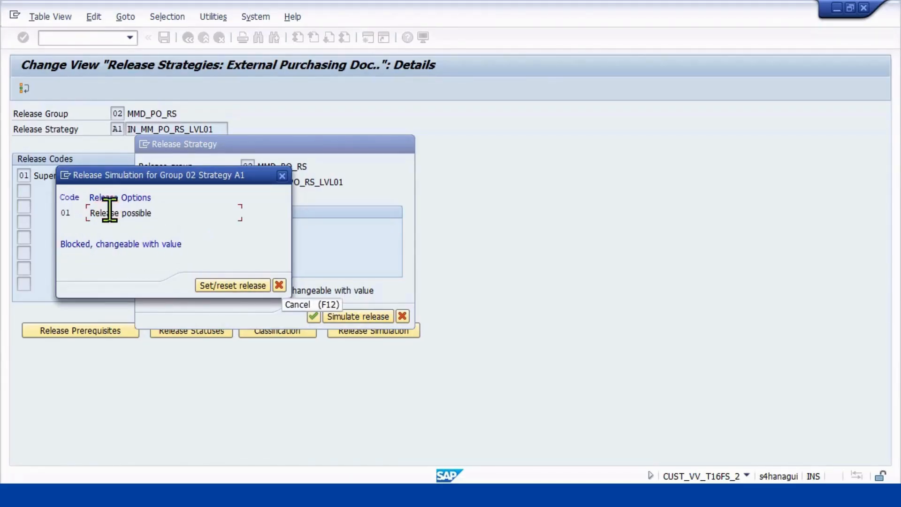
left_click(228, 286)
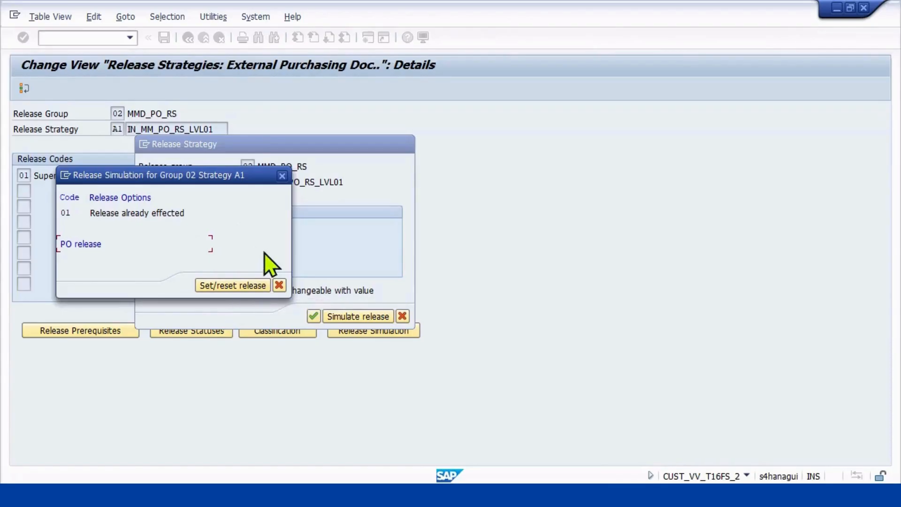
left_click(279, 285)
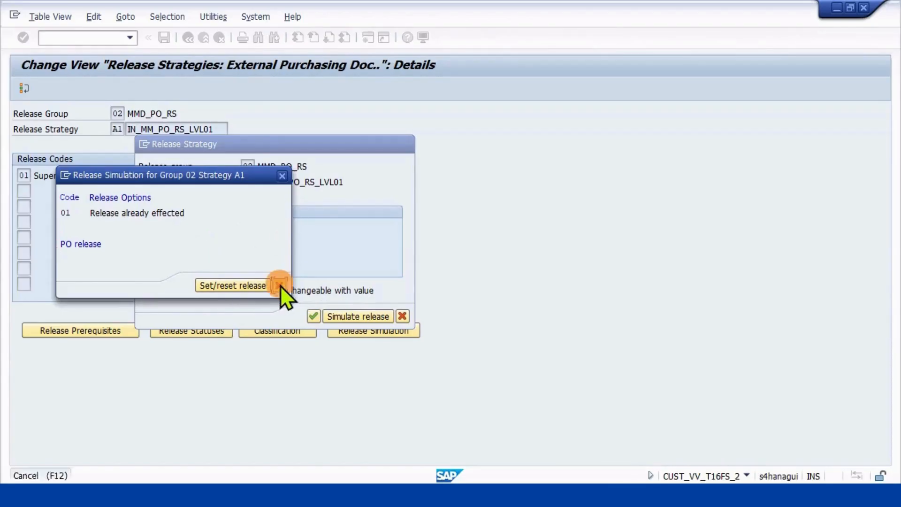
left_click(313, 317)
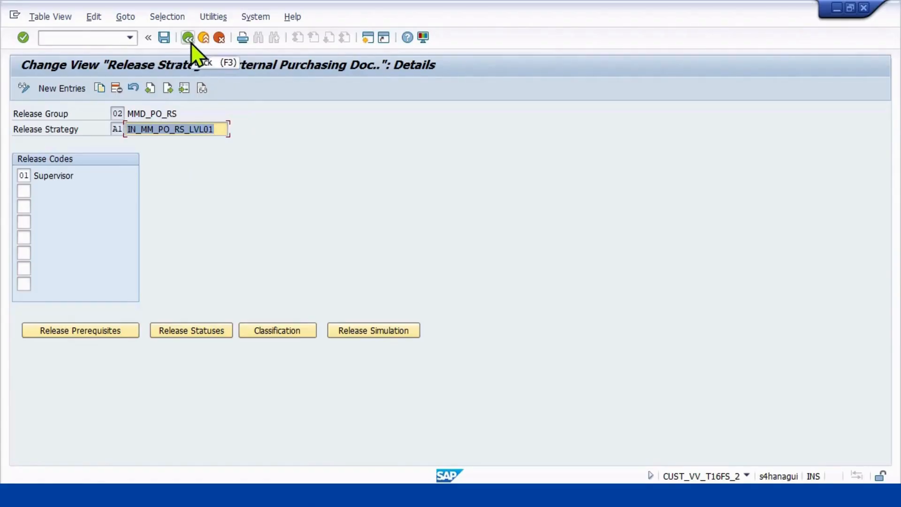
Create a new release strategy entry A2 in release group 02.
left_click(69, 90)
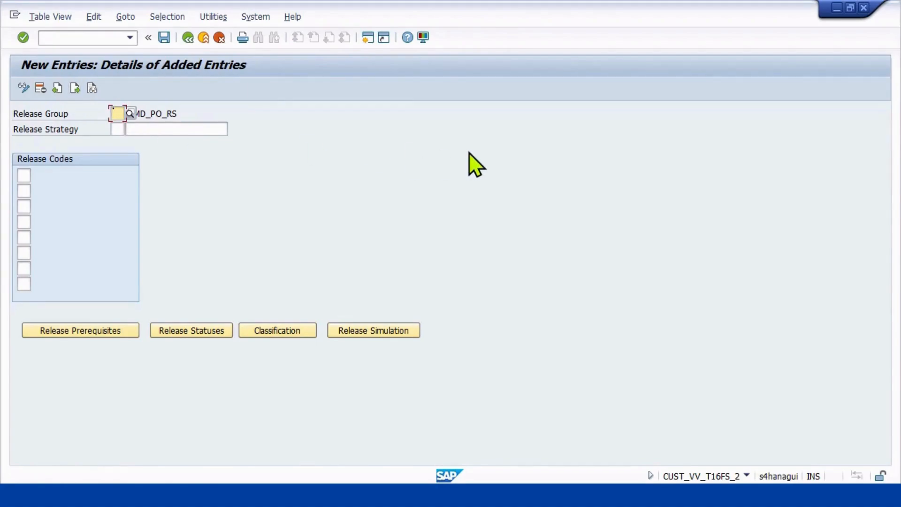
type("02")
key("Return")
left_click(117, 128)
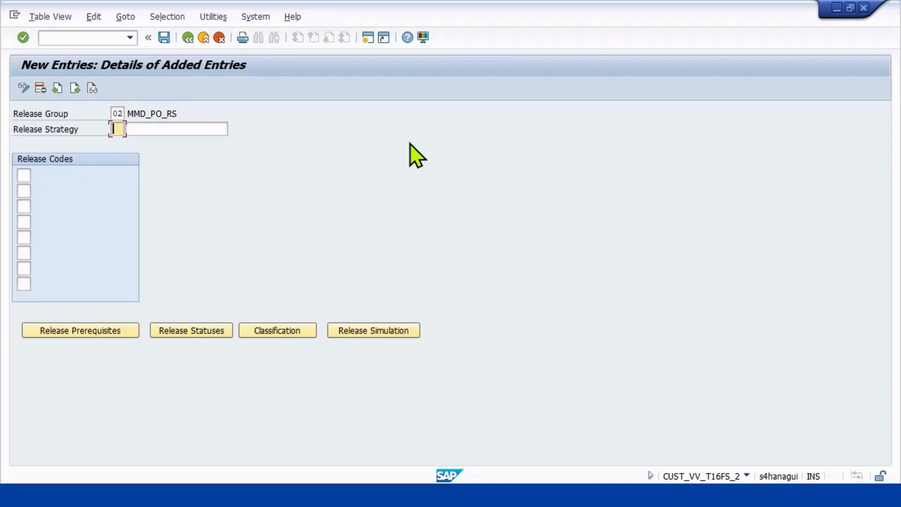
type("a2")
key("BackSpace")
type("A2")
Enter IN_MM_PO_RS_LVL02 as the description of release strategy A2.
left_click(194, 128)
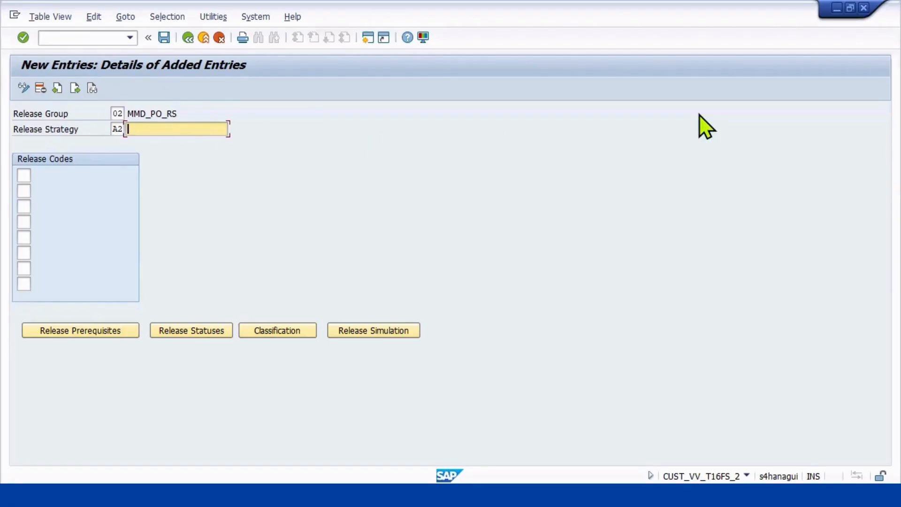
type("IN_MM_")
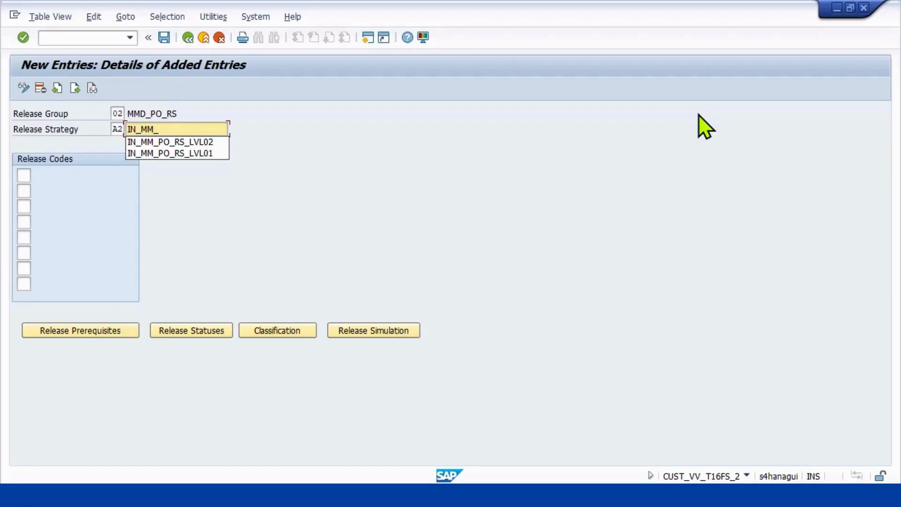
type("PO")
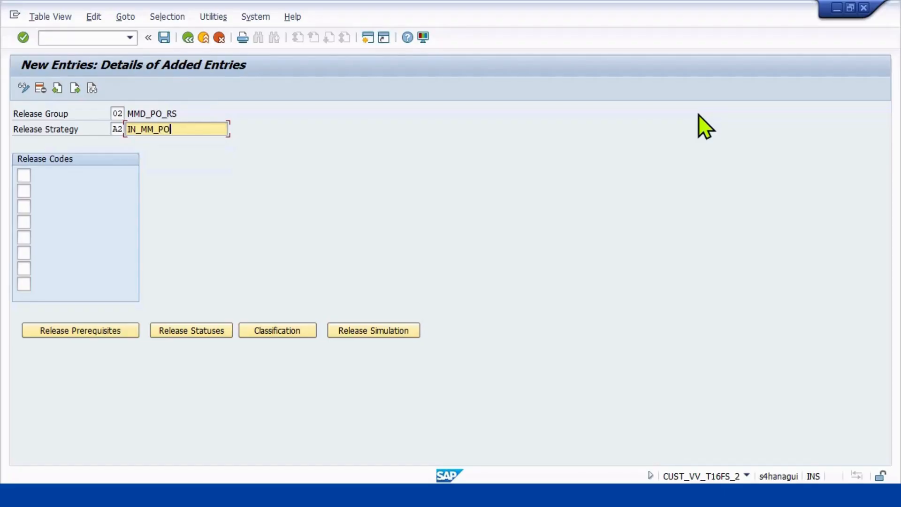
type("_RS")
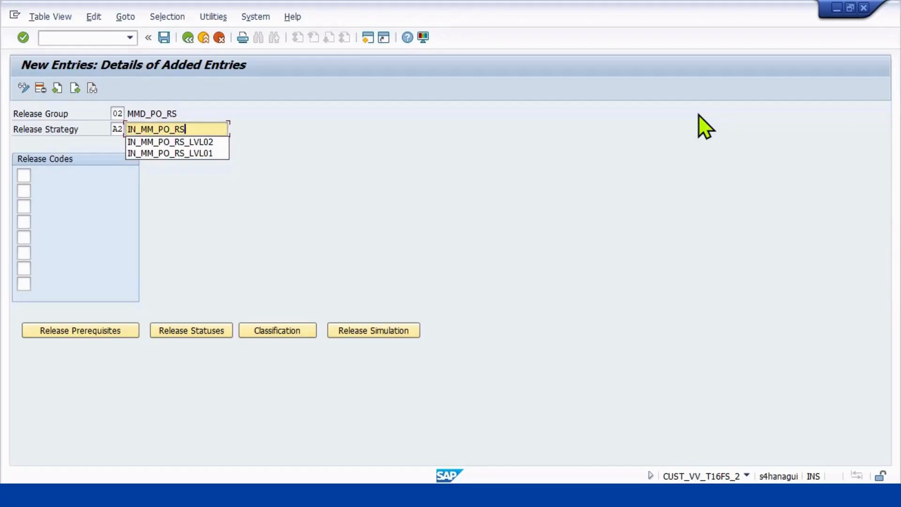
key("Down")
key("Return")
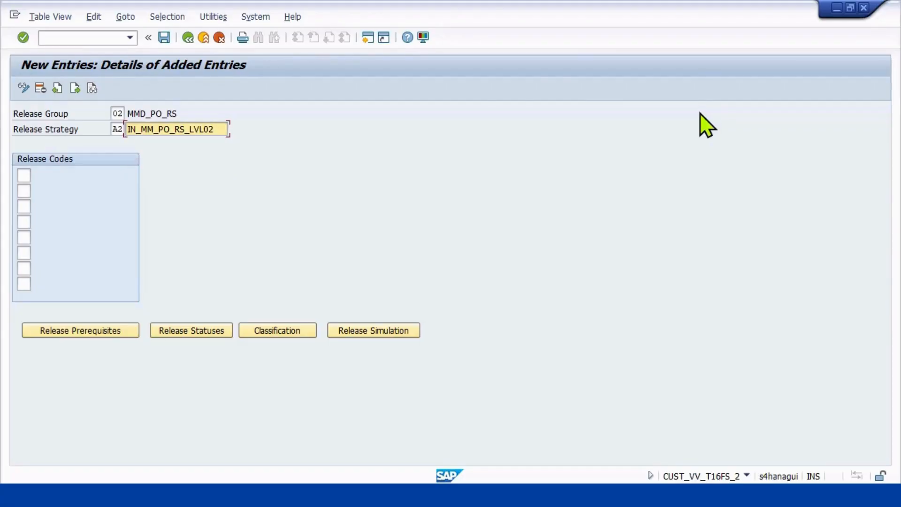
Assign release code 01 and then release code 02 to strategy A2.
left_click(24, 176)
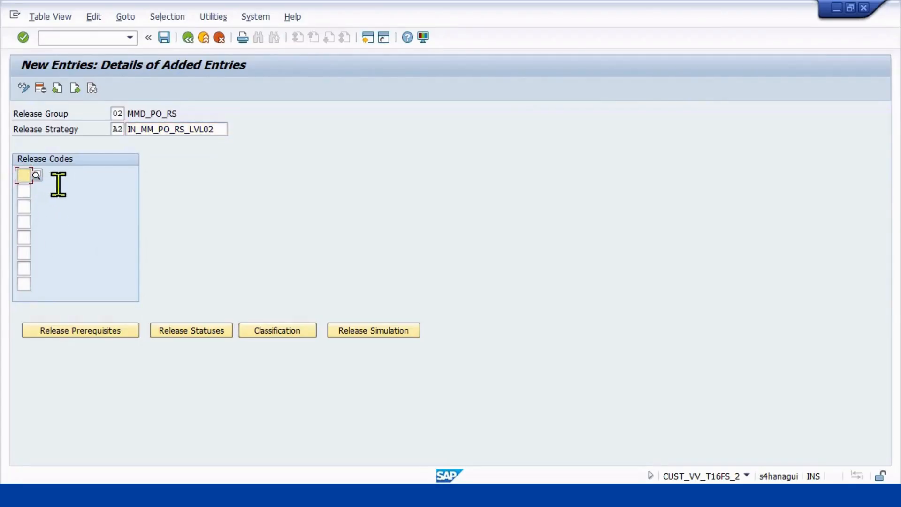
type("01")
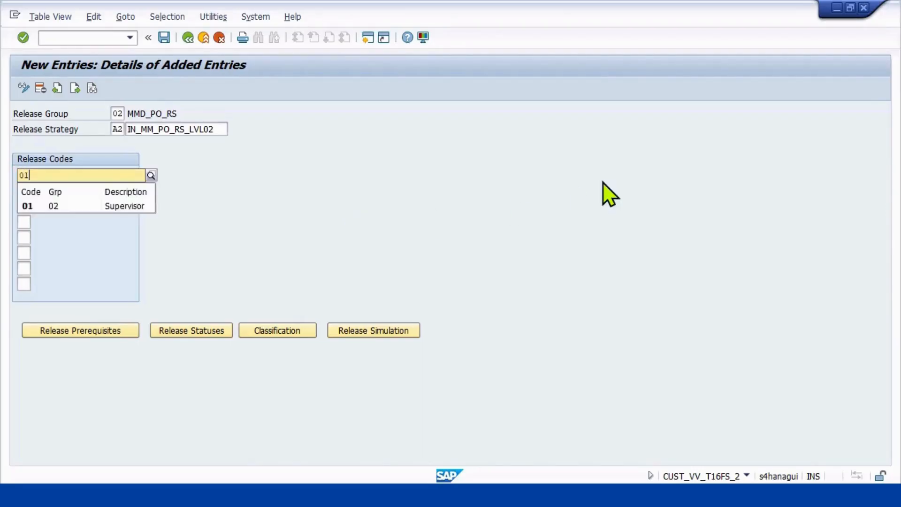
key("Return")
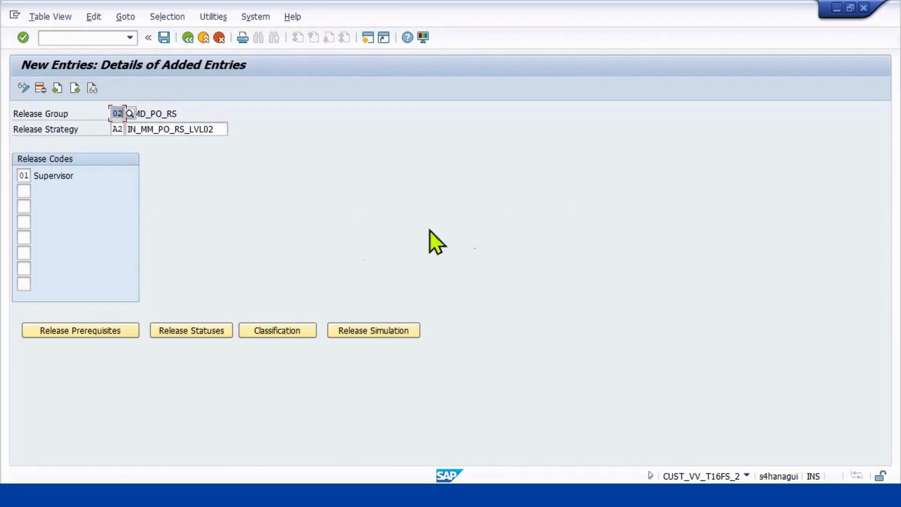
left_click(25, 191)
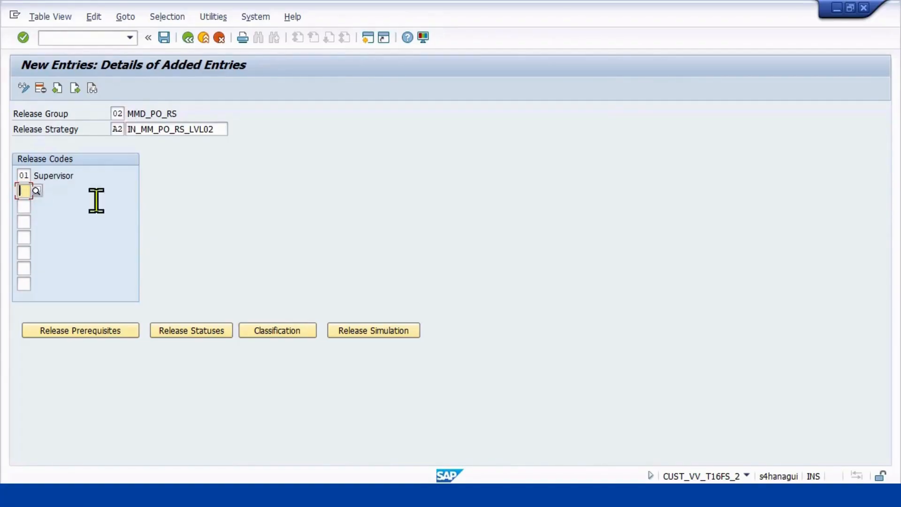
type("02")
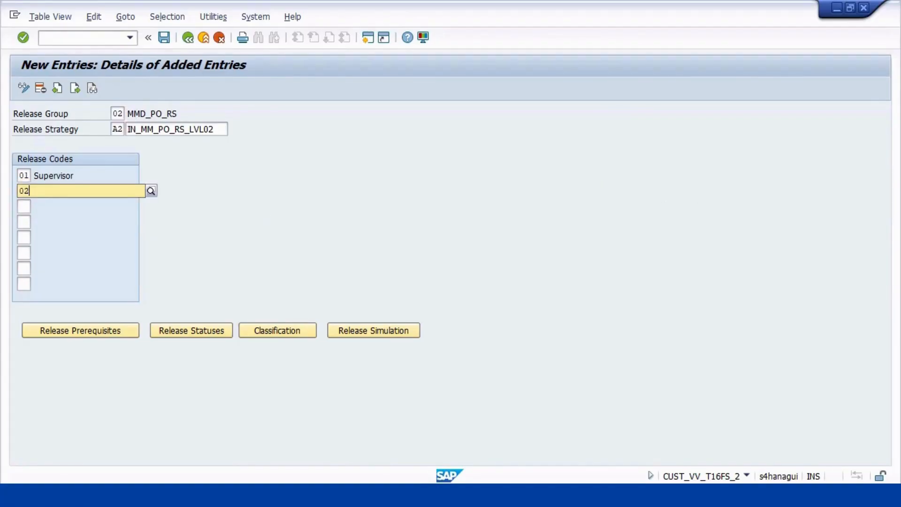
key("Return")
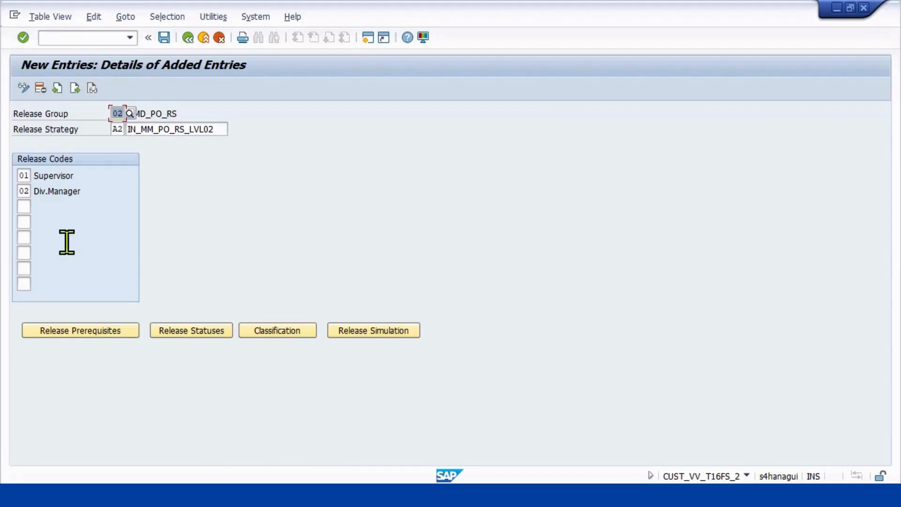
Define code 01 as the release prerequisite for code 02 in strategy A2.
left_click(78, 332)
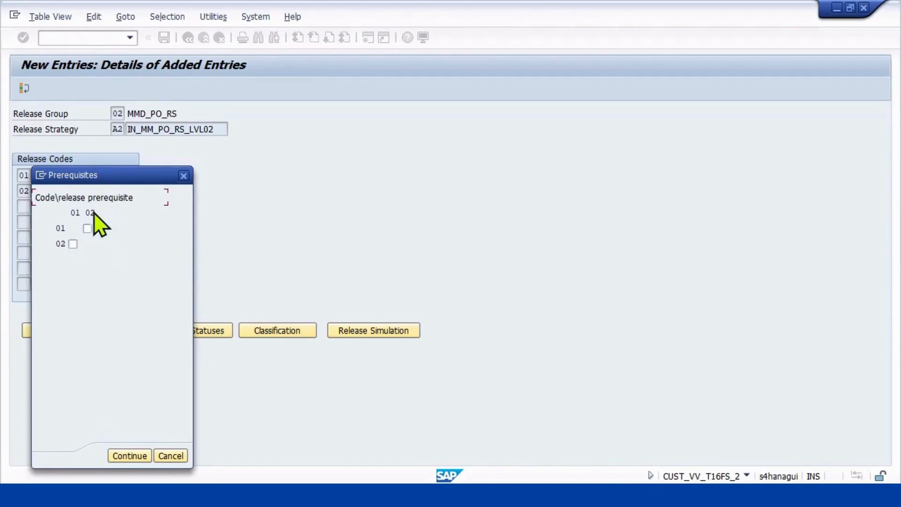
left_click(73, 244)
left_click(126, 456)
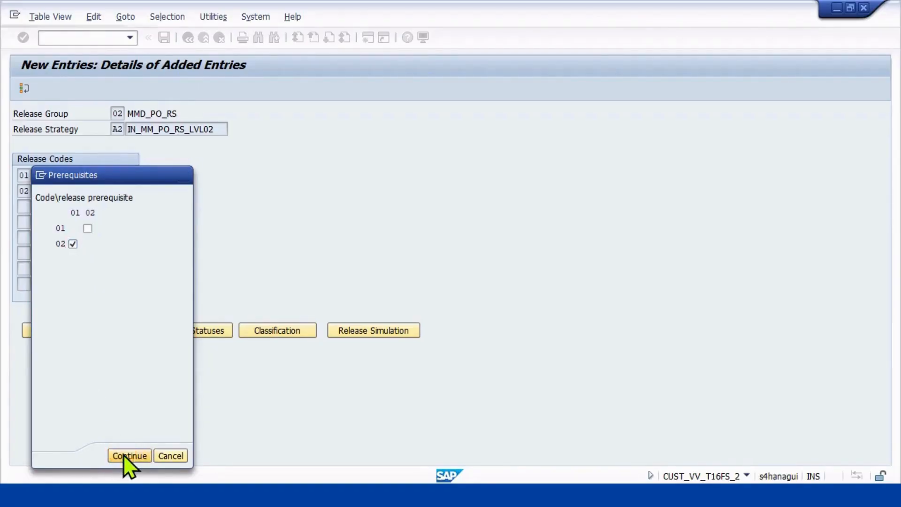
Confirm the release statuses of strategy A2 with indicator B for the first two levels and P for the final release.
left_click(186, 329)
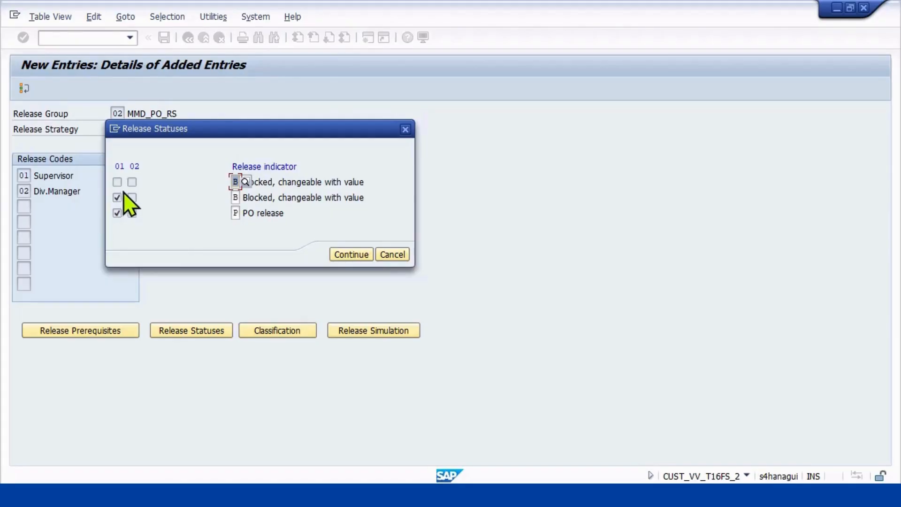
left_click(131, 212)
left_click(349, 254)
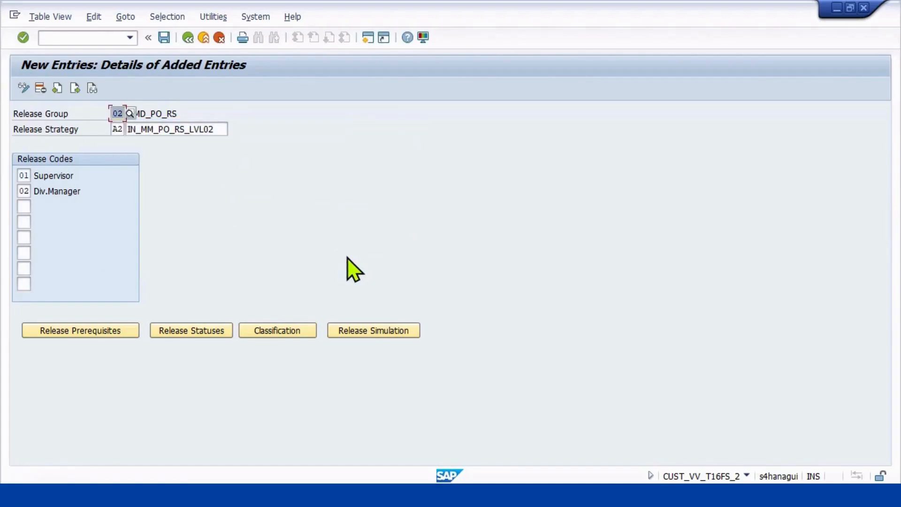
Classify strategy A2 with plant MP01 and the purchasing groups MPR and MPG.
left_click(278, 329)
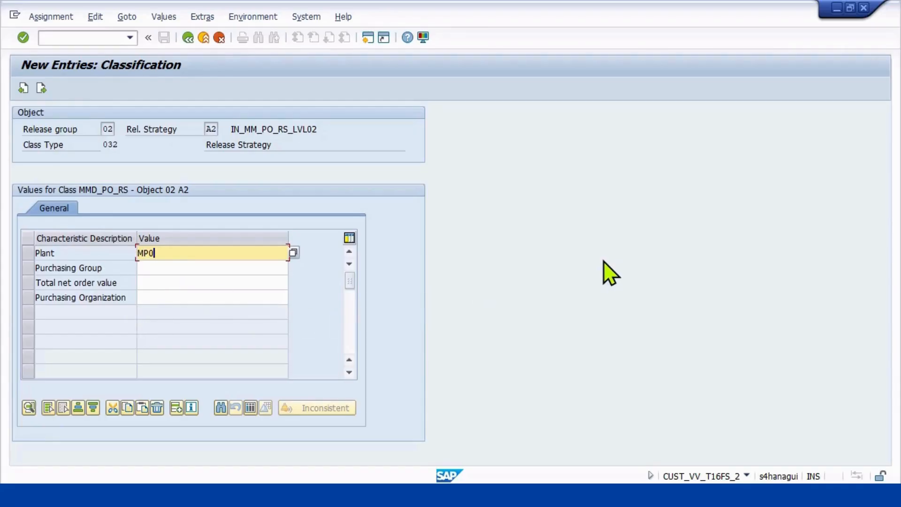
left_click(251, 268)
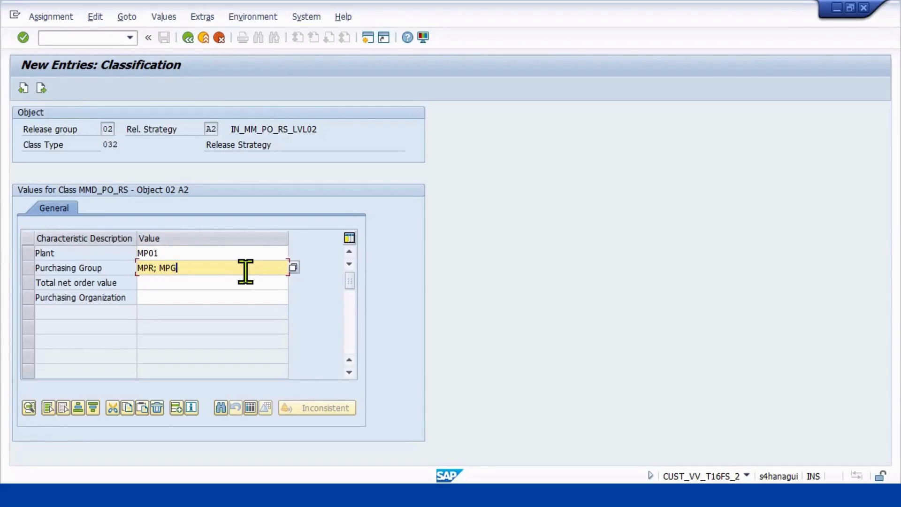
key("Return")
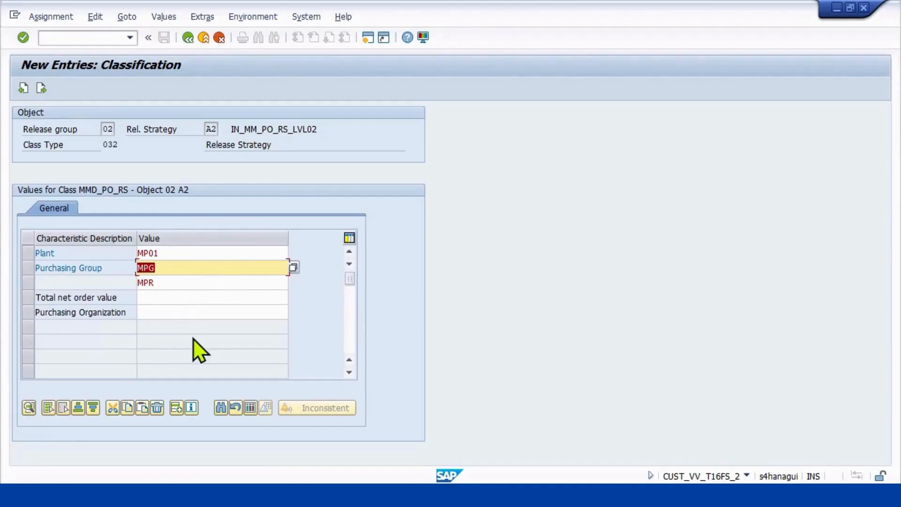
Open the Total net order value characteristic of strategy A2 for entry.
left_click(163, 297)
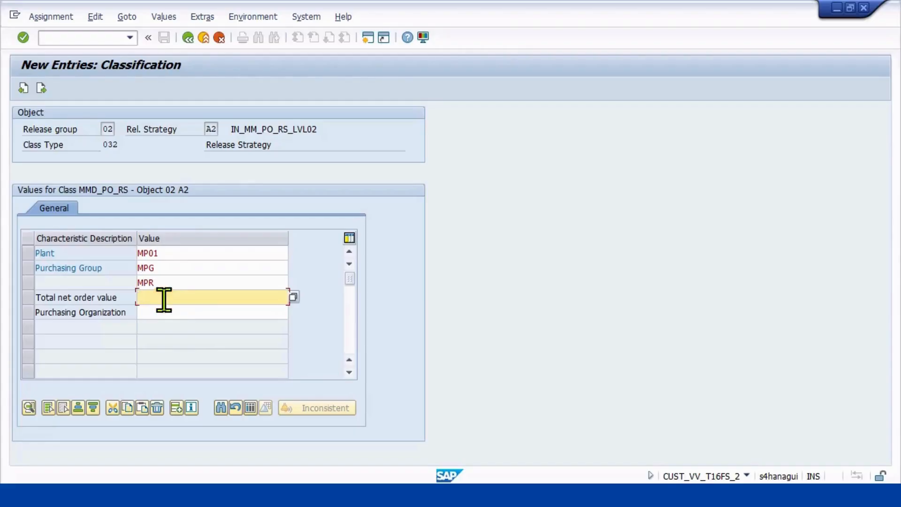
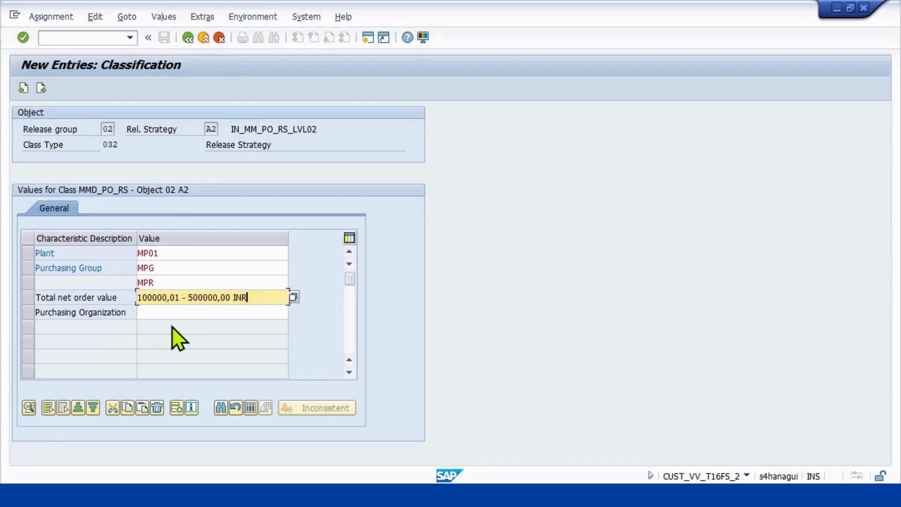
Confirm the total net order value range 100000,01 - 500000,00 INR and complete the purchasing organization in the classification of strategy A2.
key("Return")
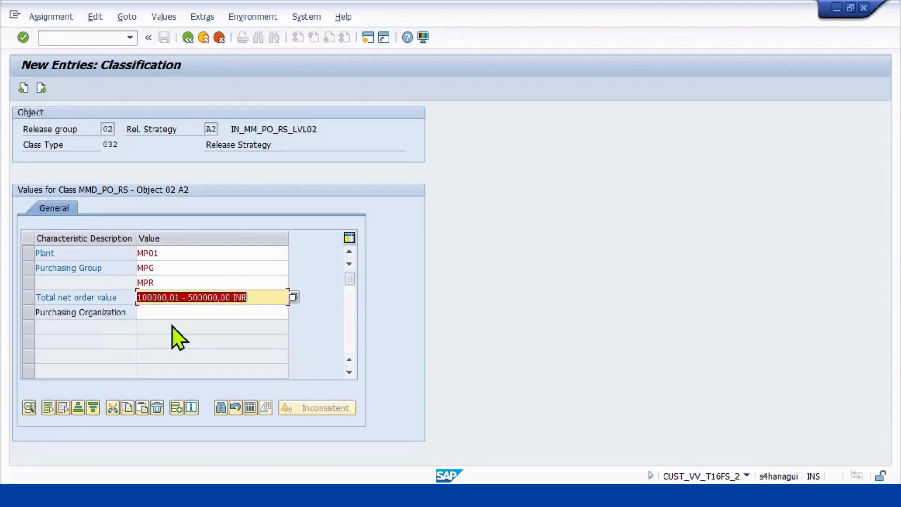
left_click(163, 312)
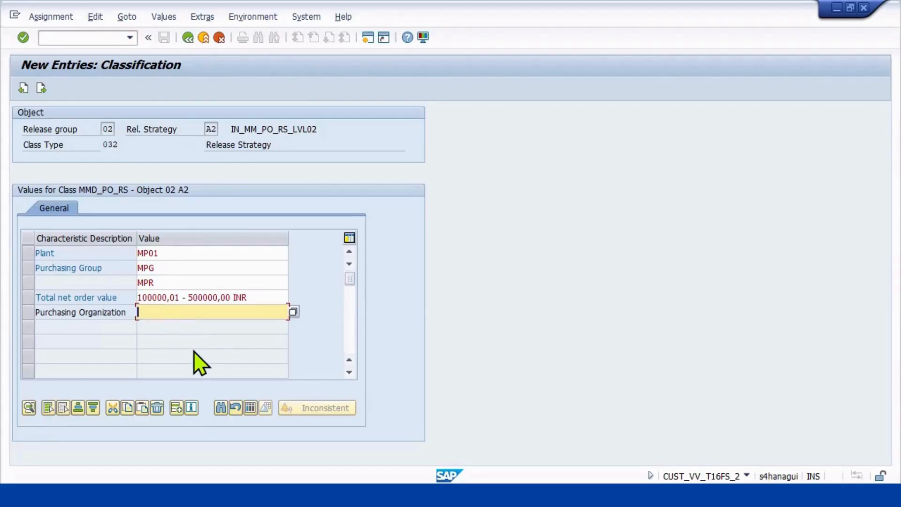
type("MPNO")
left_click(192, 38)
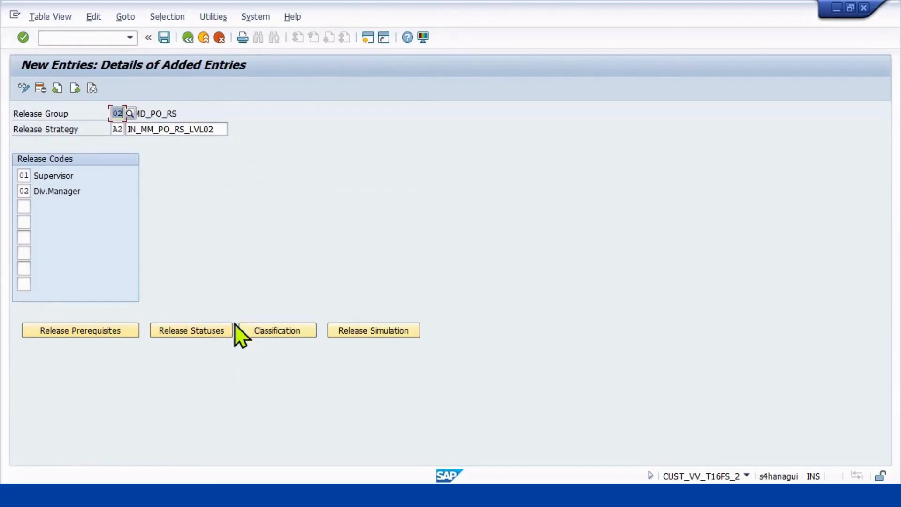
Try the release simulation on the unsaved strategy entry and close it.
left_click(372, 334)
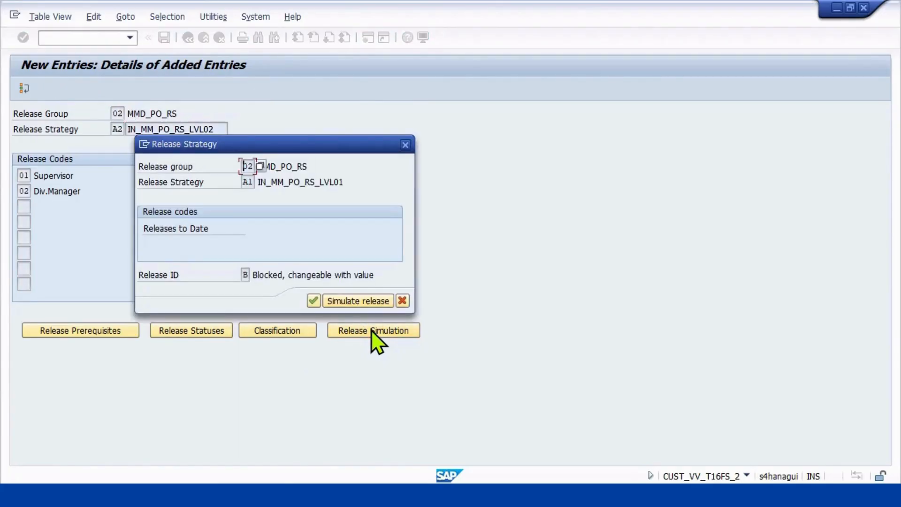
left_click(347, 302)
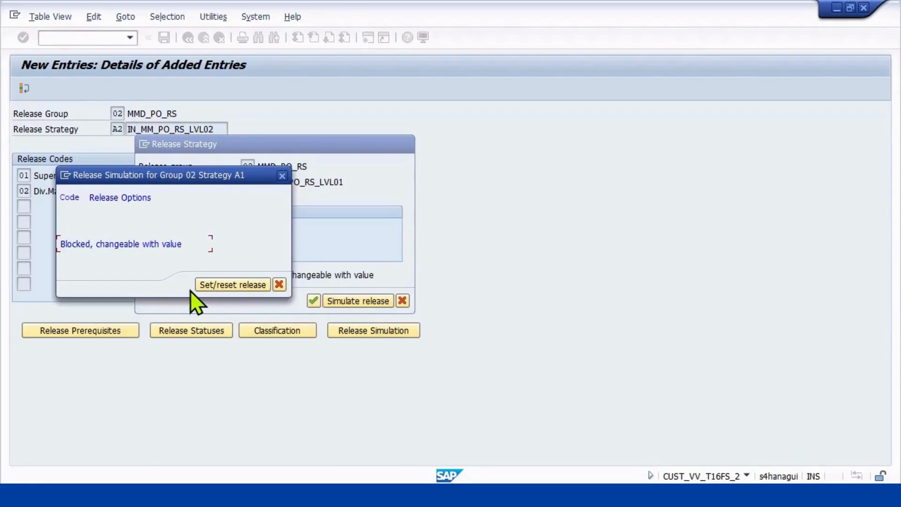
left_click(279, 284)
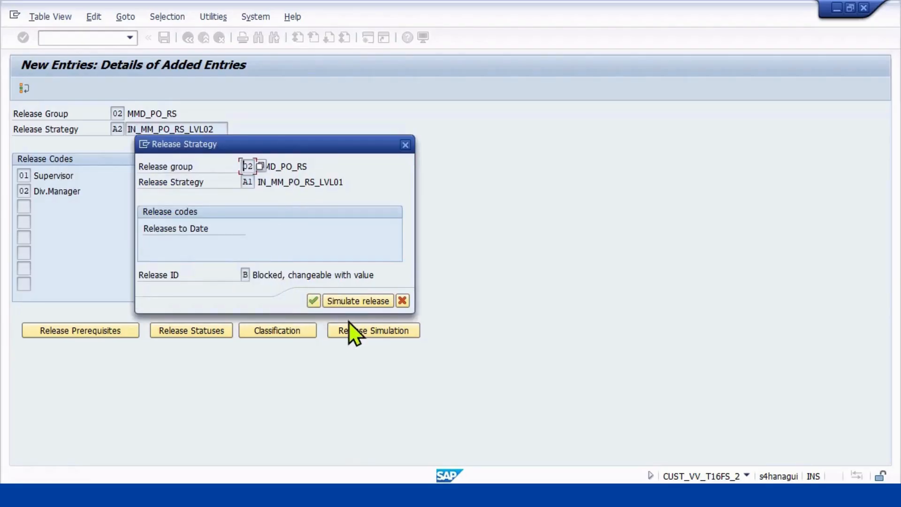
left_click(402, 301)
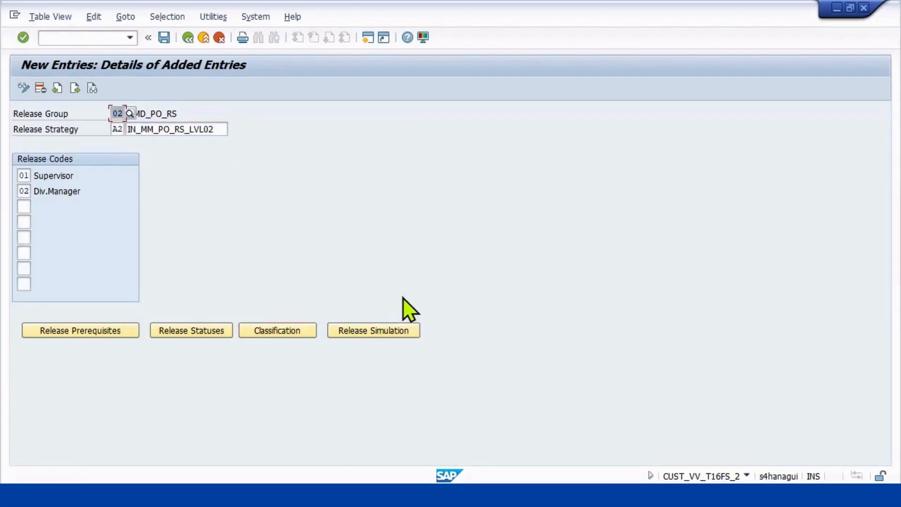
Save release strategy A2 of group 02.
left_click(164, 38)
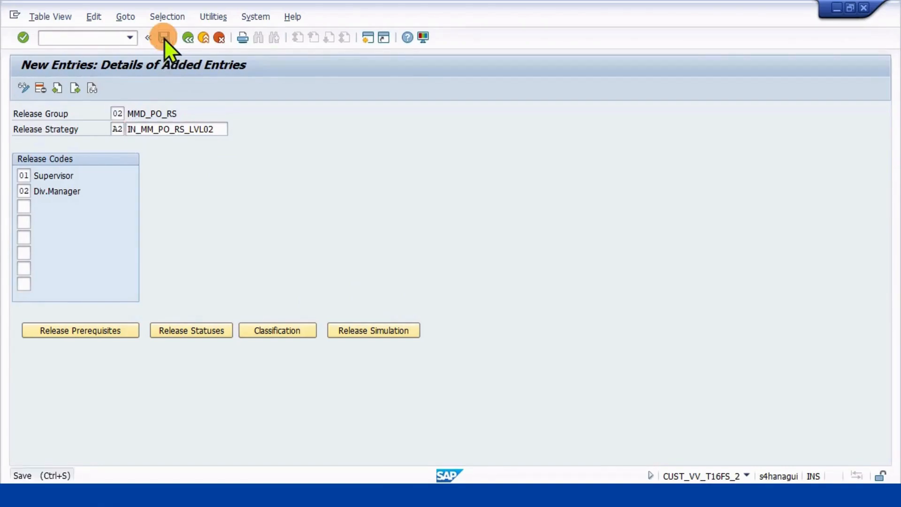
left_click(206, 225)
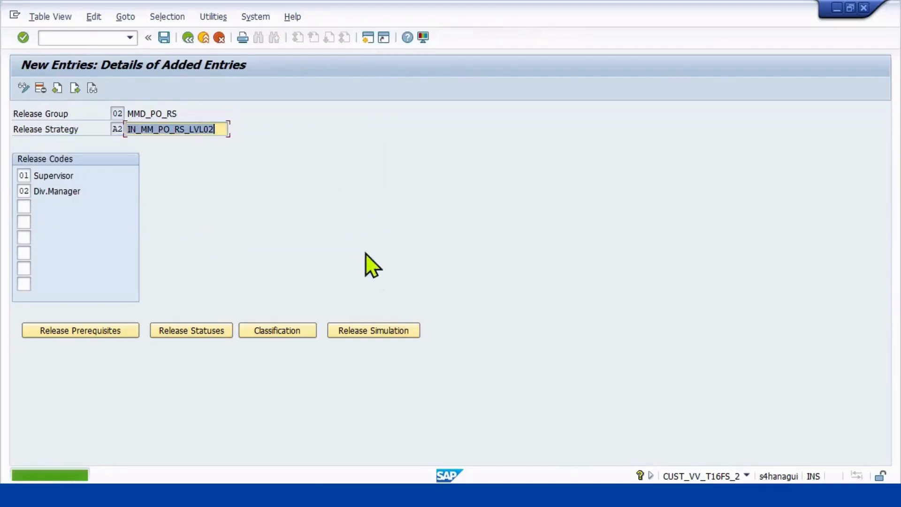
Simulate the release of strategy A2 by releasing code 01 followed by code 02, and close the simulation.
left_click(347, 330)
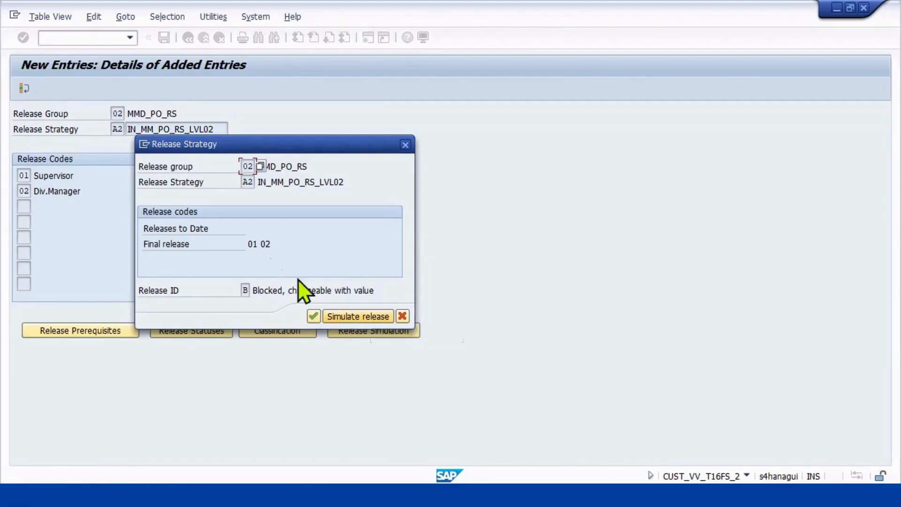
left_click(239, 243)
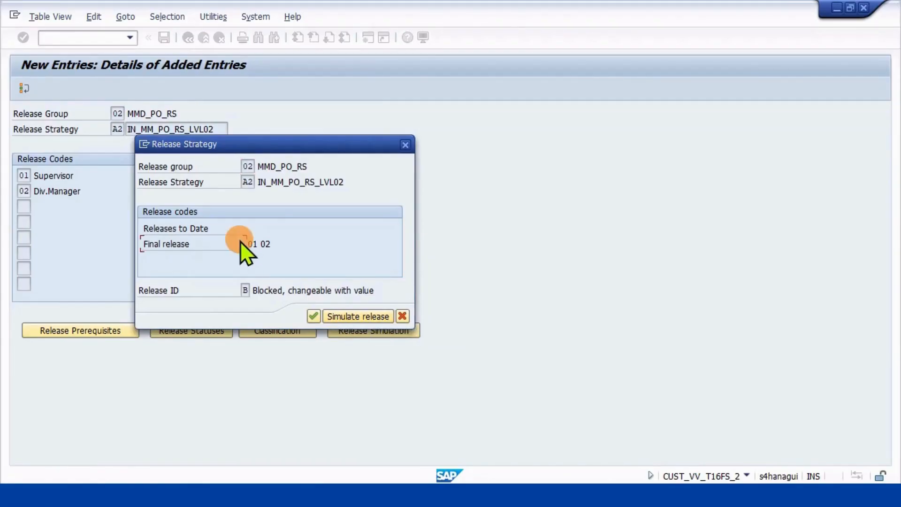
left_click(359, 316)
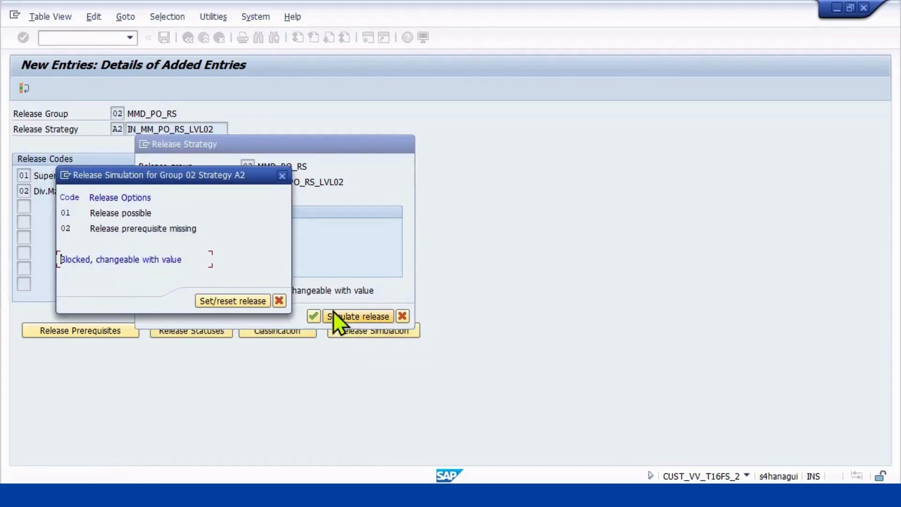
left_click(141, 213)
left_click(233, 303)
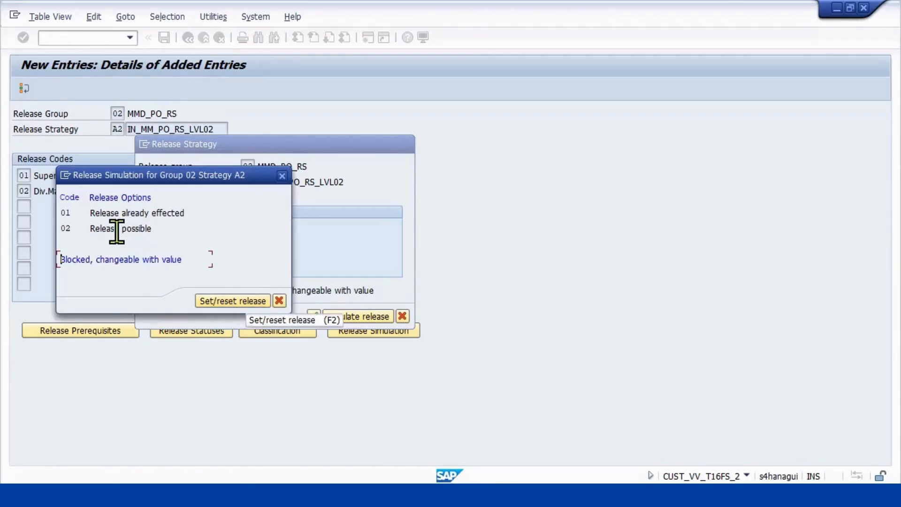
left_click(100, 229)
left_click(212, 302)
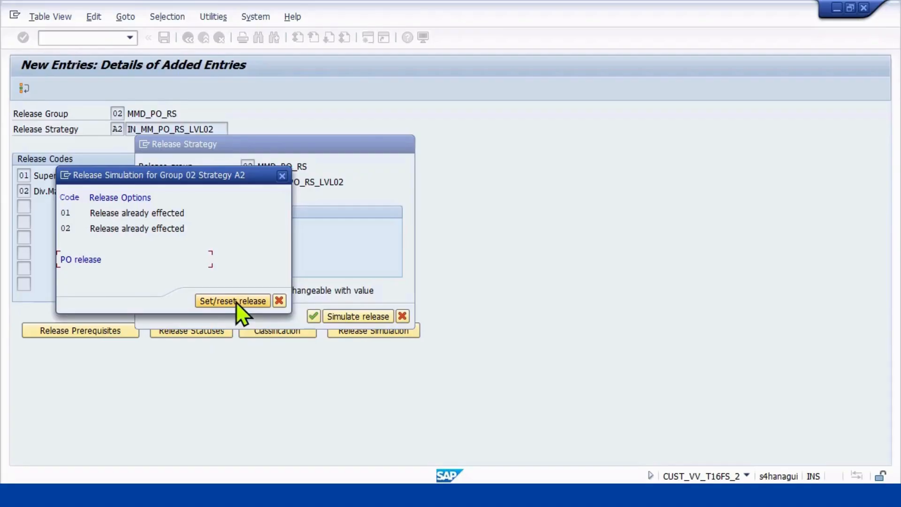
left_click(277, 301)
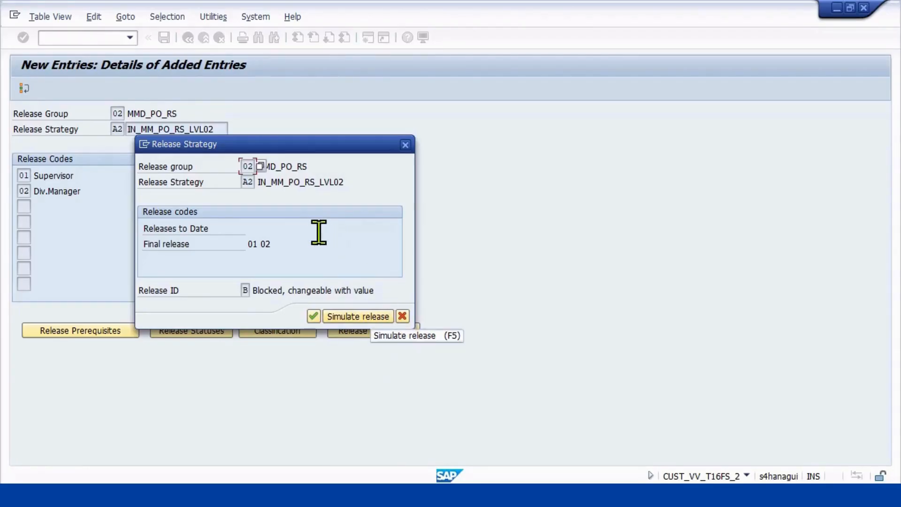
left_click(402, 315)
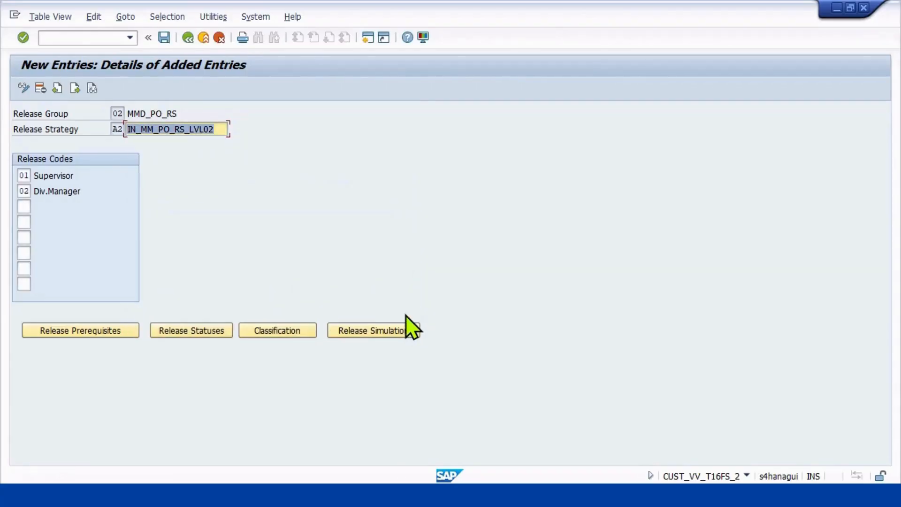
Return to the release strategies overview and start a new entry for strategy A3 in release group 02.
left_click(186, 39)
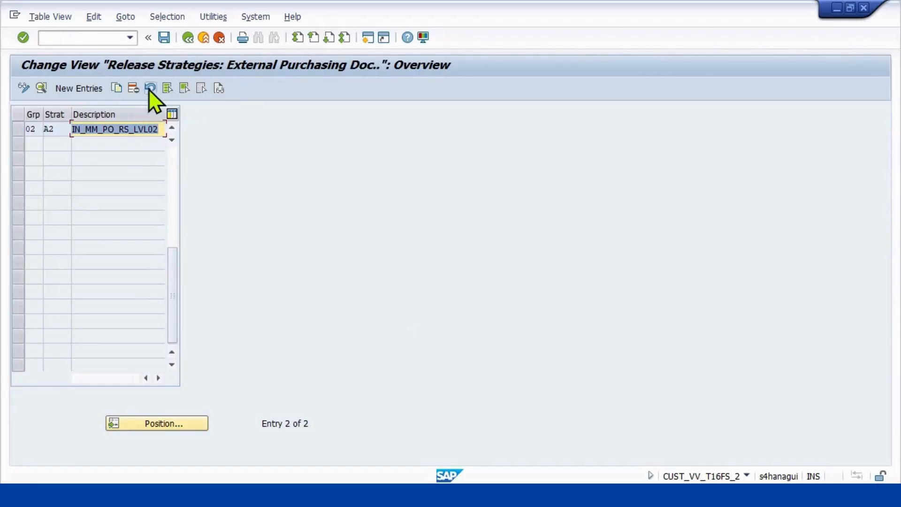
left_click(81, 88)
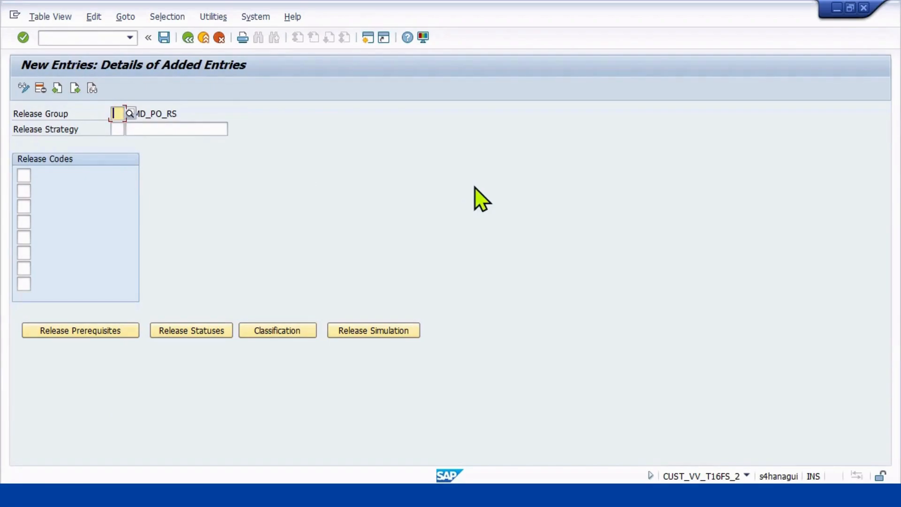
type("02")
key("F4")
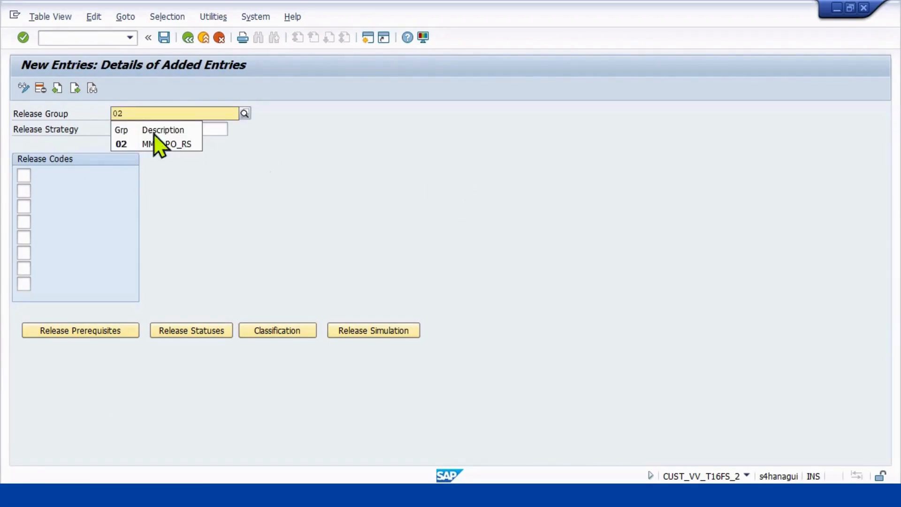
left_click(143, 143)
left_click(117, 129)
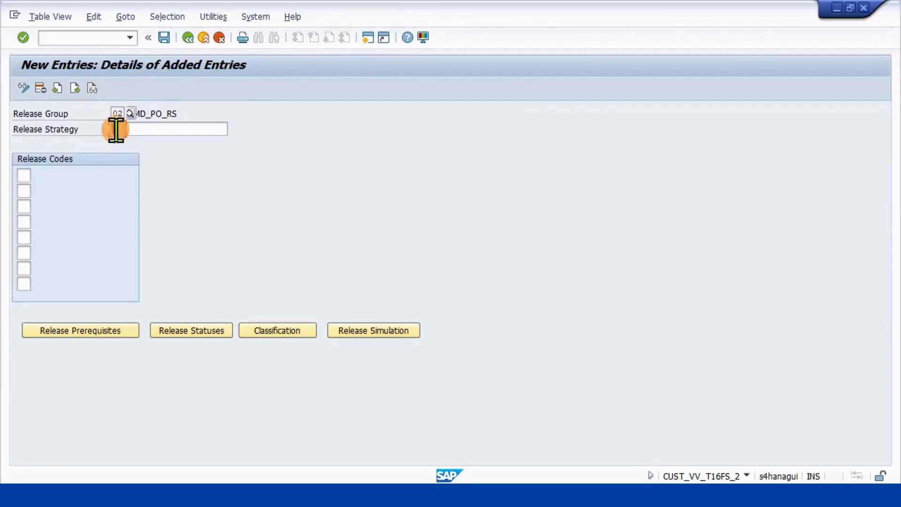
type("A3")
Set the description of release strategy A3 to IN_MM_PO_RS_LVL03.
left_click(217, 129)
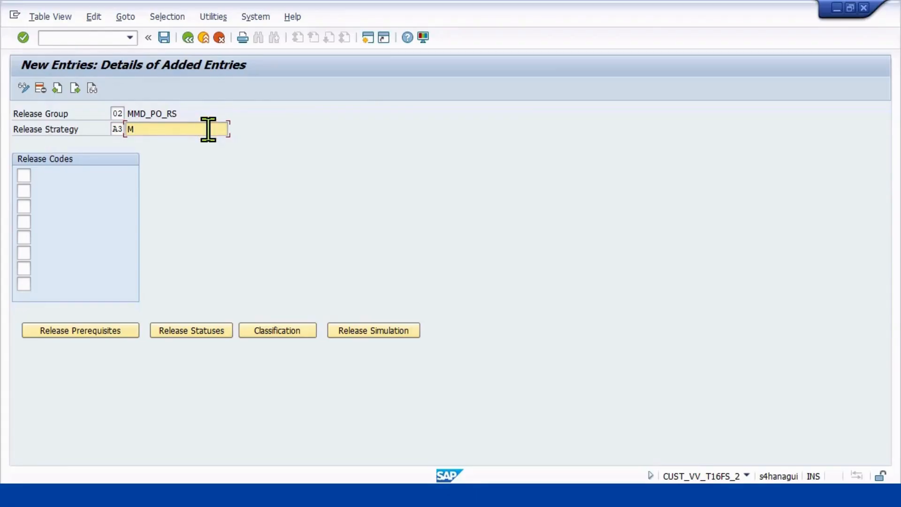
type("M")
key("BackSpace")
type("IN")
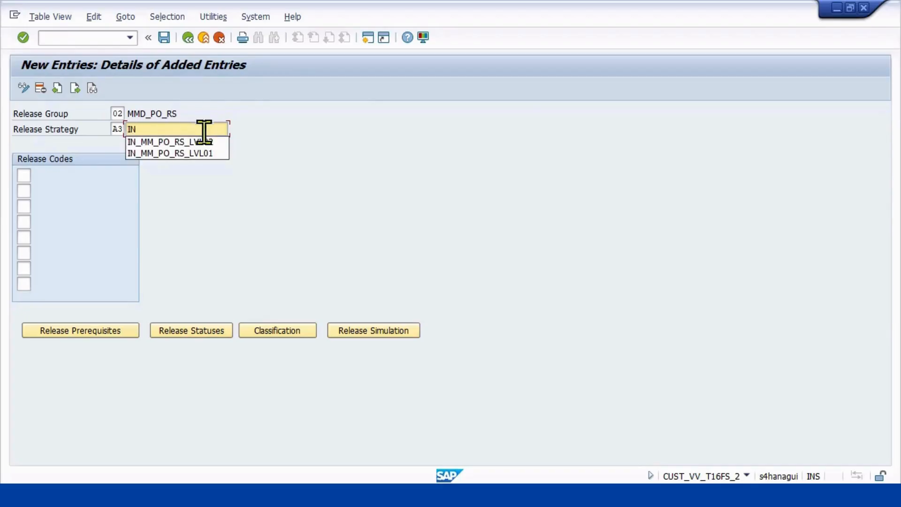
left_click(190, 156)
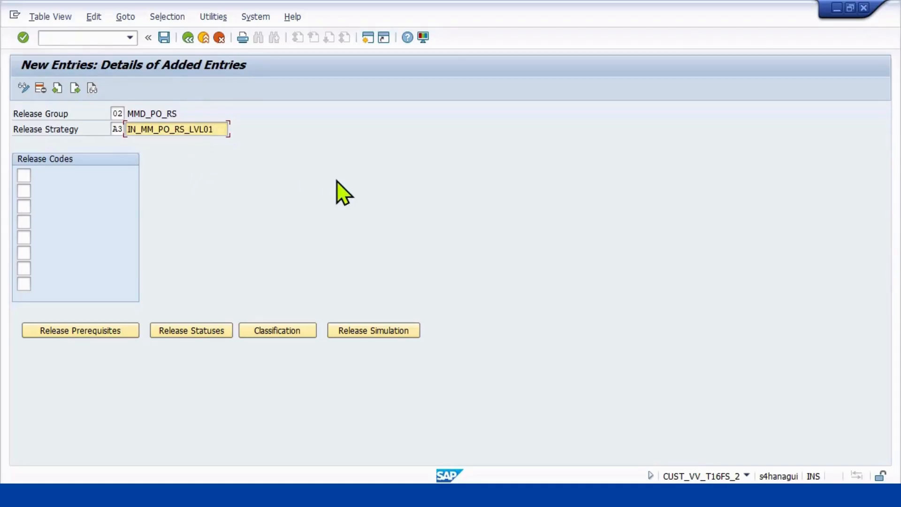
key("BackSpace")
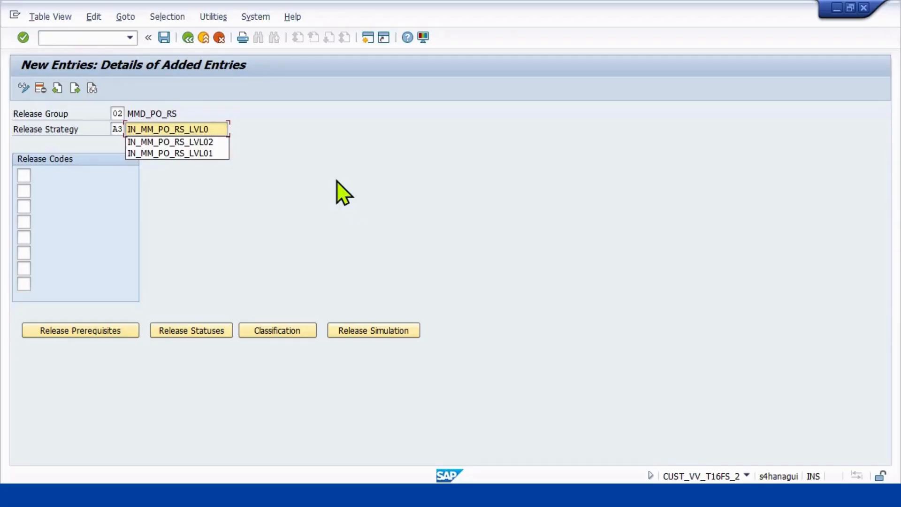
type("3")
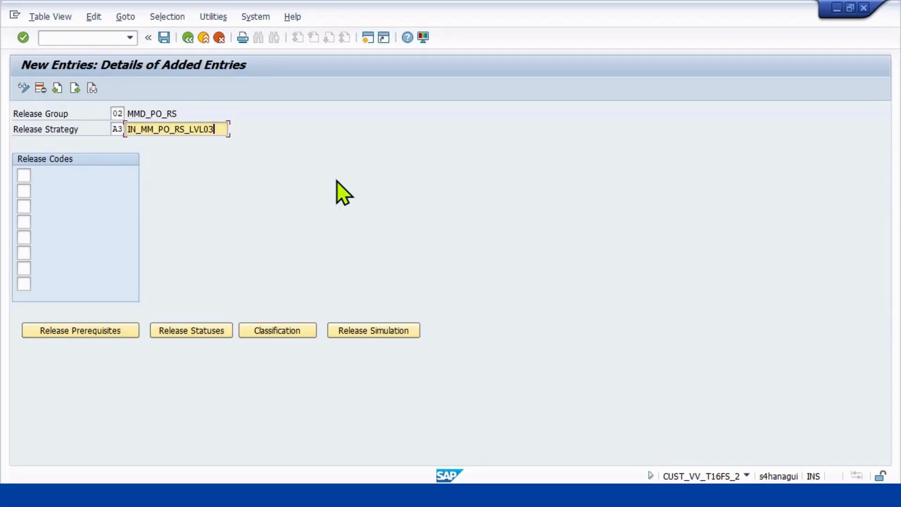
Assign the release codes 01, 02 and 03 to strategy A3.
left_click(27, 176)
type("01")
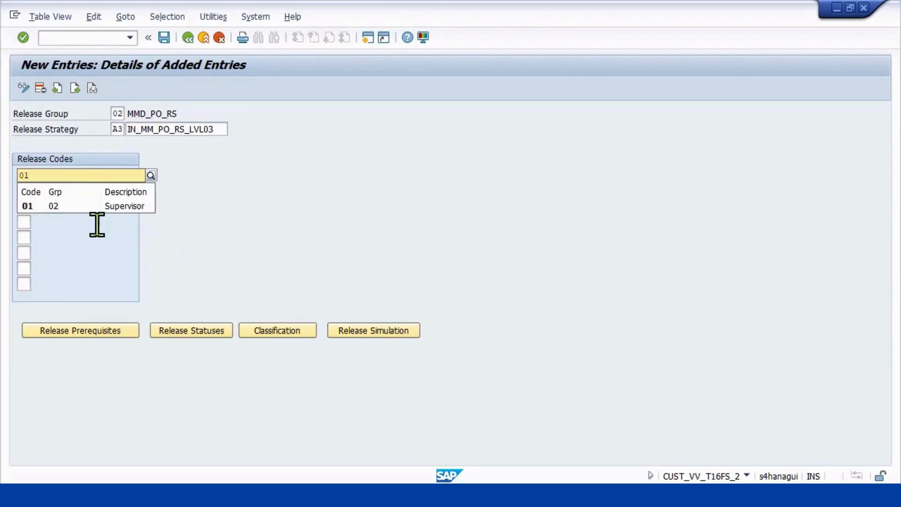
left_click(71, 205)
left_click(26, 191)
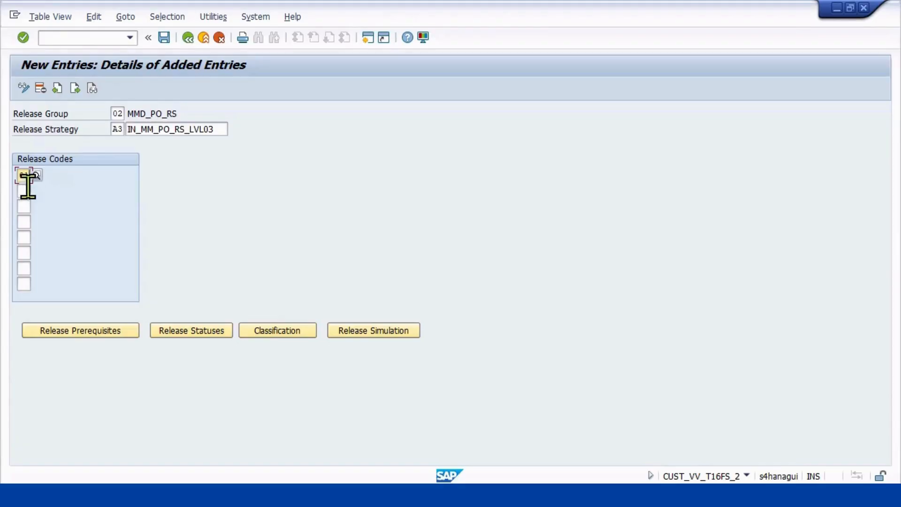
type("02")
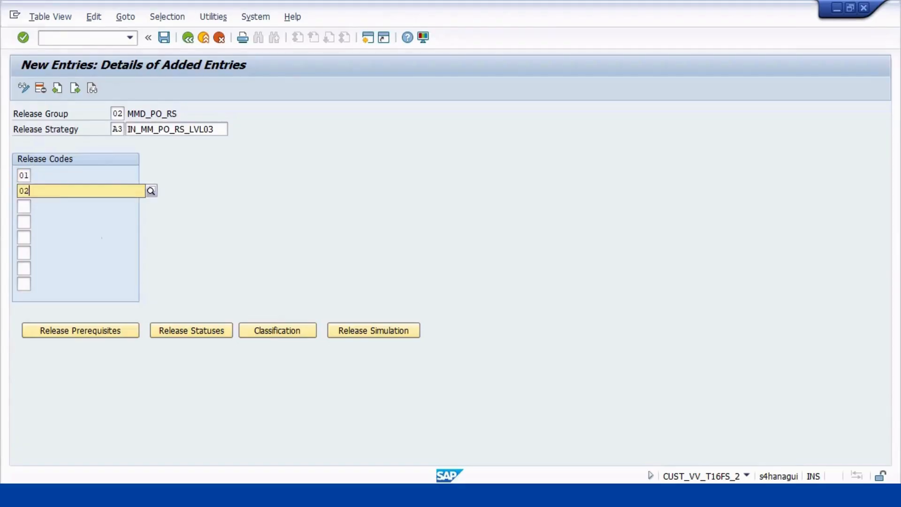
left_click(30, 206)
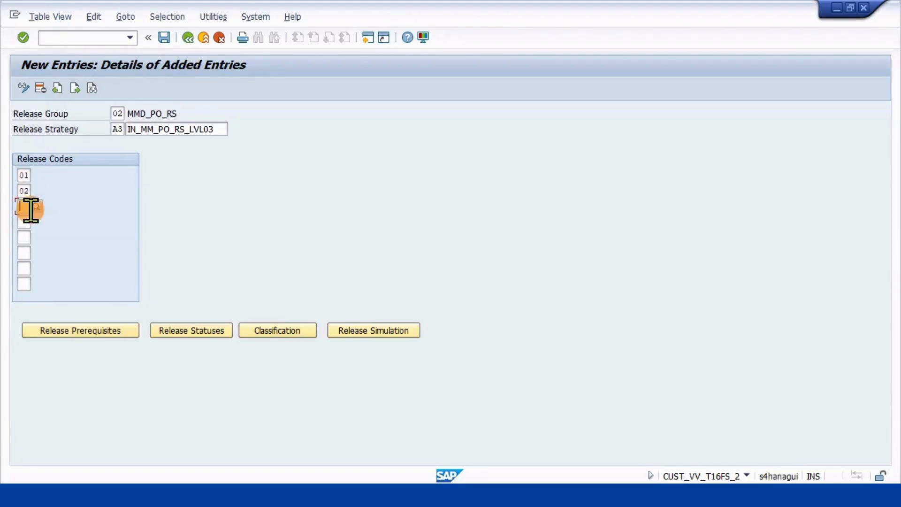
type("03")
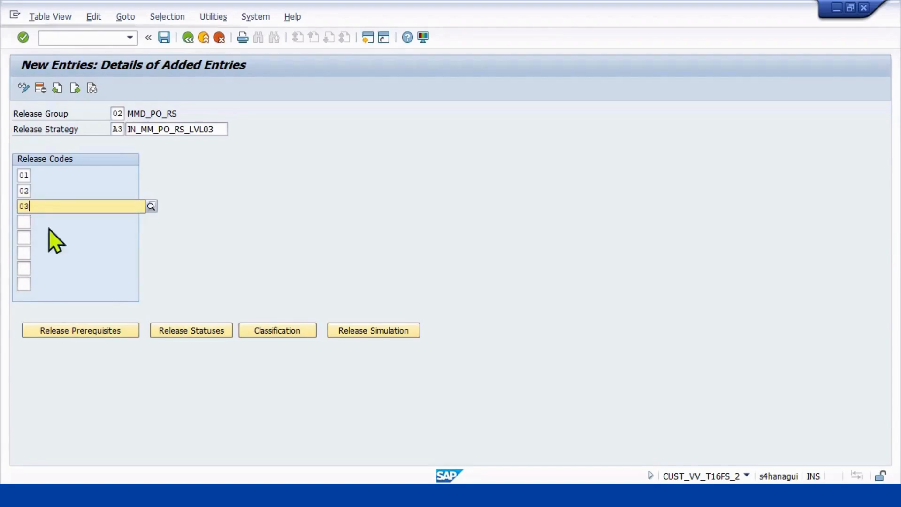
left_click(131, 190)
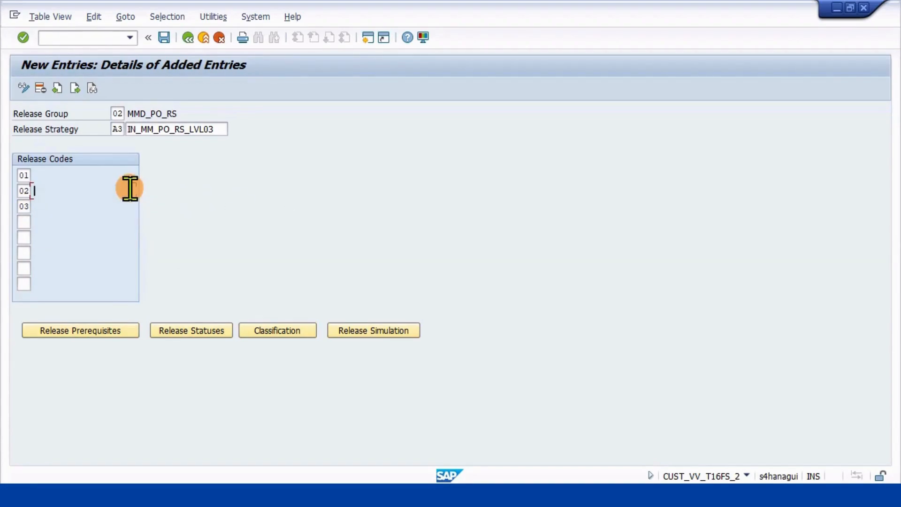
key("Return")
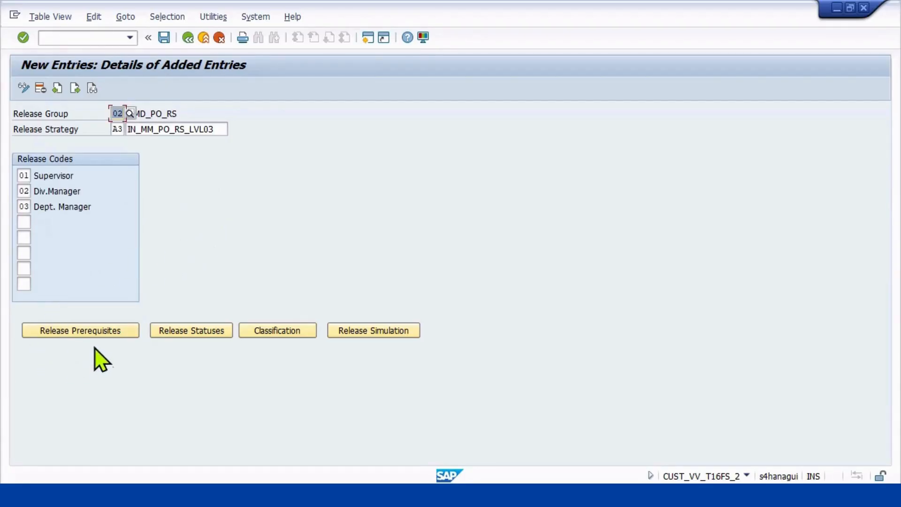
Define the release prerequisites of strategy A3: code 01 for code 02, and codes 01 and 02 for code 03.
left_click(90, 332)
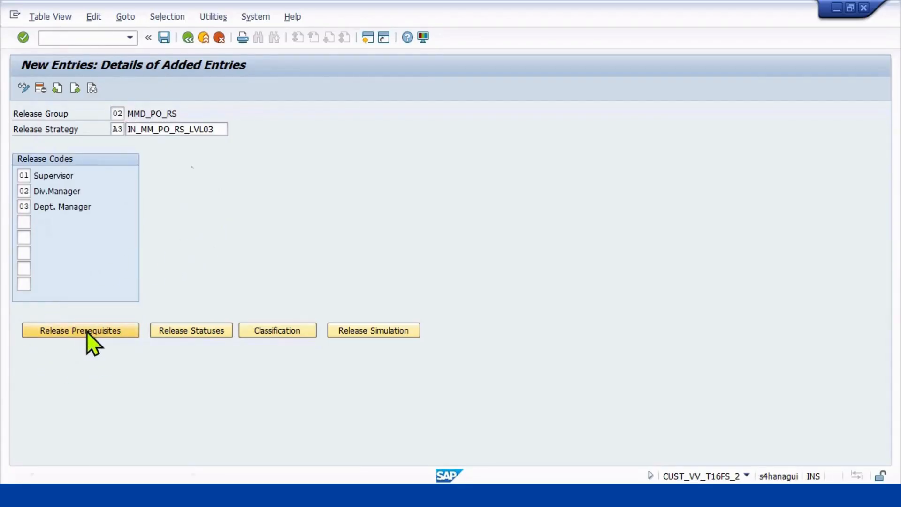
left_click(72, 243)
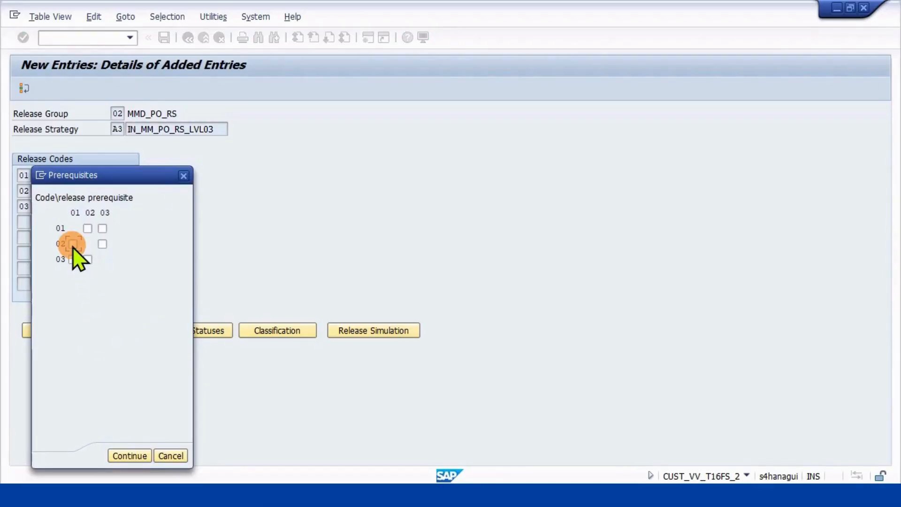
left_click(74, 259)
left_click(88, 260)
left_click(127, 451)
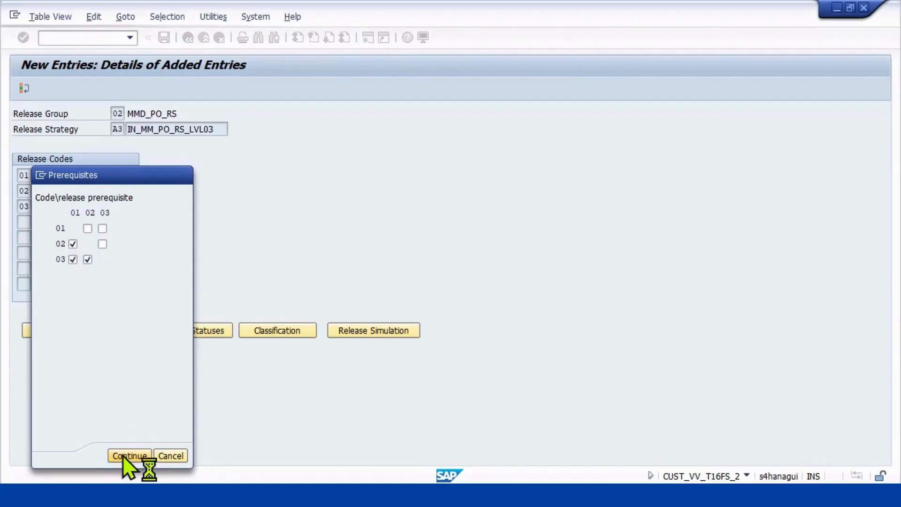
Set the release statuses of strategy A3, with indicator B for the three incomplete release stages and P once all codes have released.
left_click(209, 330)
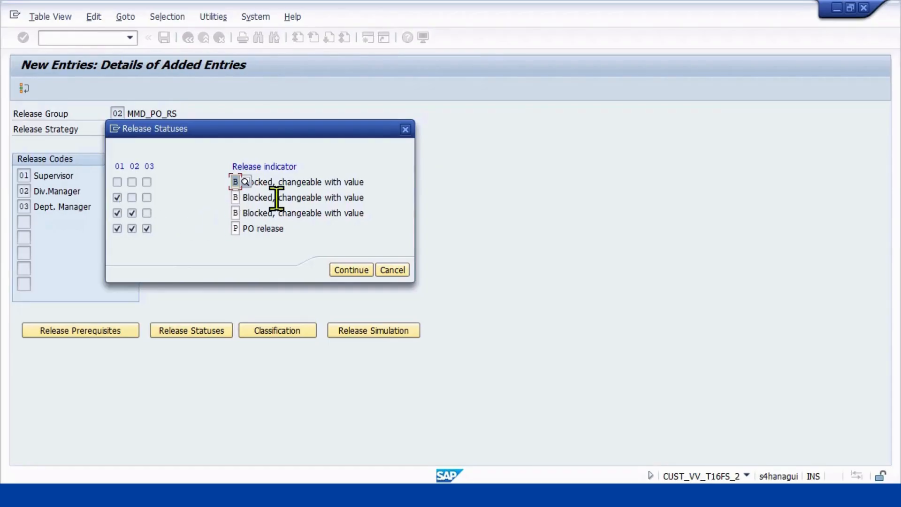
left_click(132, 228)
left_click(347, 270)
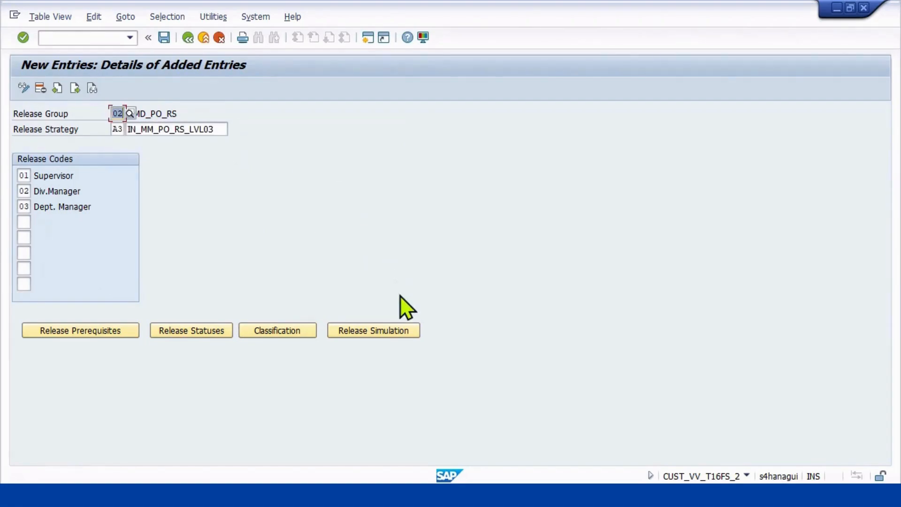
Classify strategy A3 with plant MP01, purchasing group MPR, total net order value >500000,00 and purchasing organization MPNO.
left_click(278, 329)
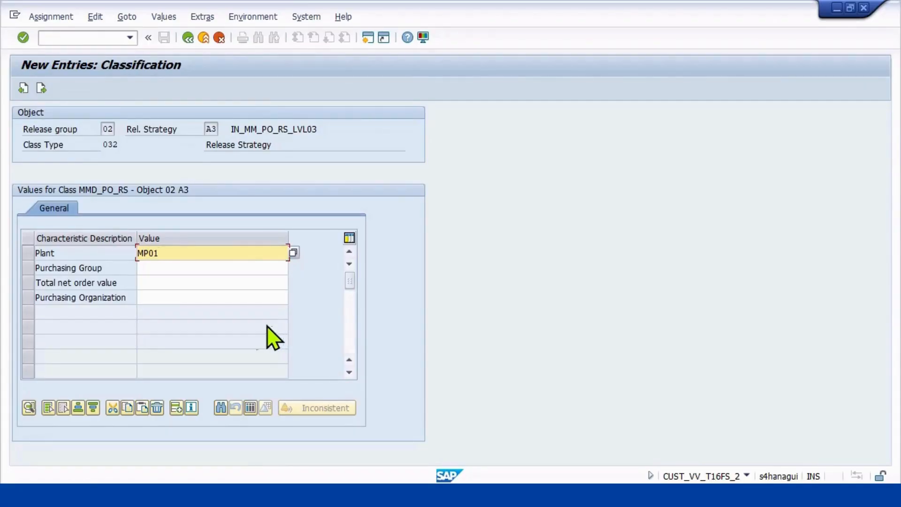
left_click(212, 269)
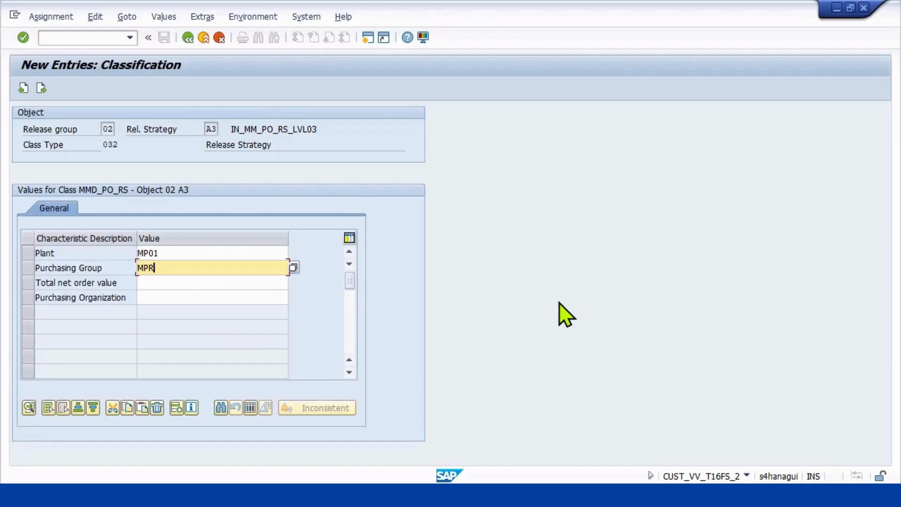
left_click(176, 282)
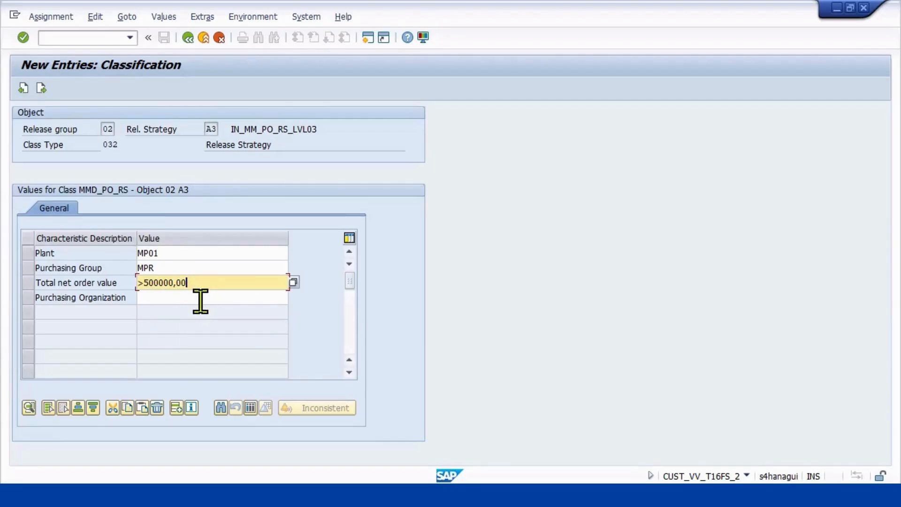
left_click(177, 297)
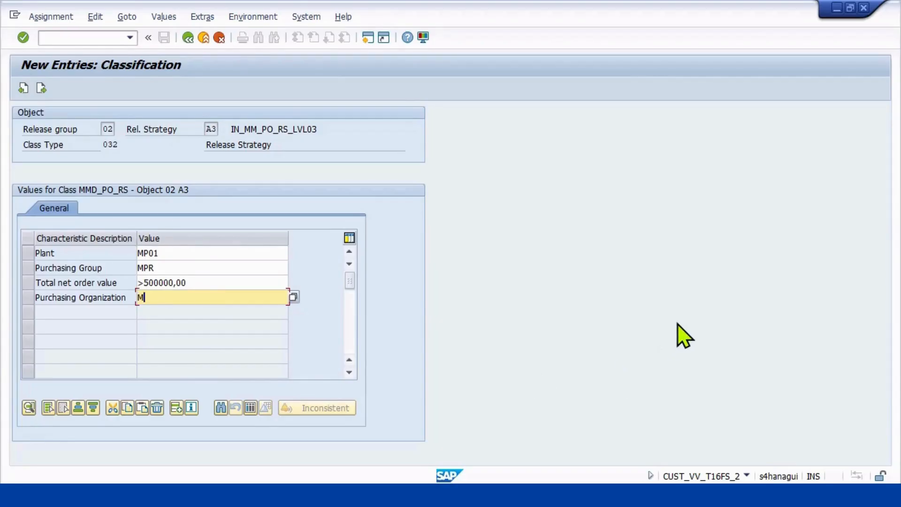
key("Return")
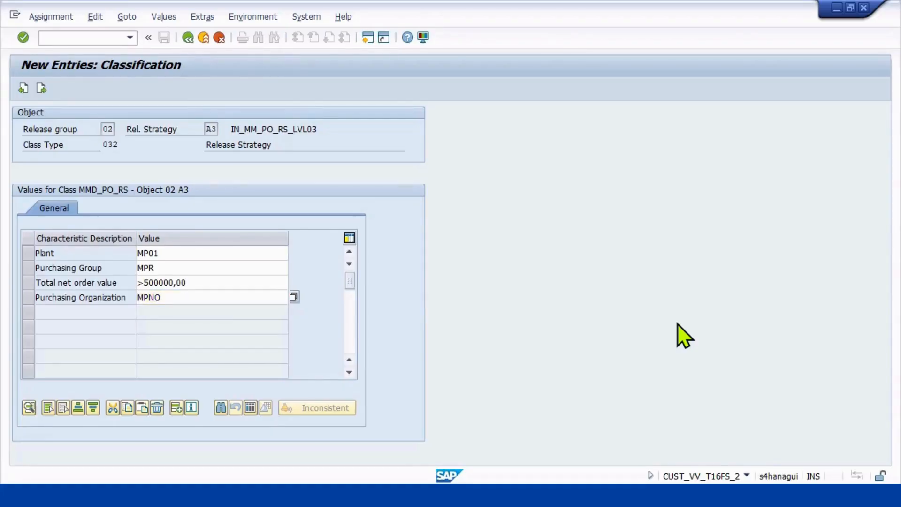
Add MPG as a second purchasing group value in the classification of strategy A3 and return to the strategy details.
left_click(196, 266)
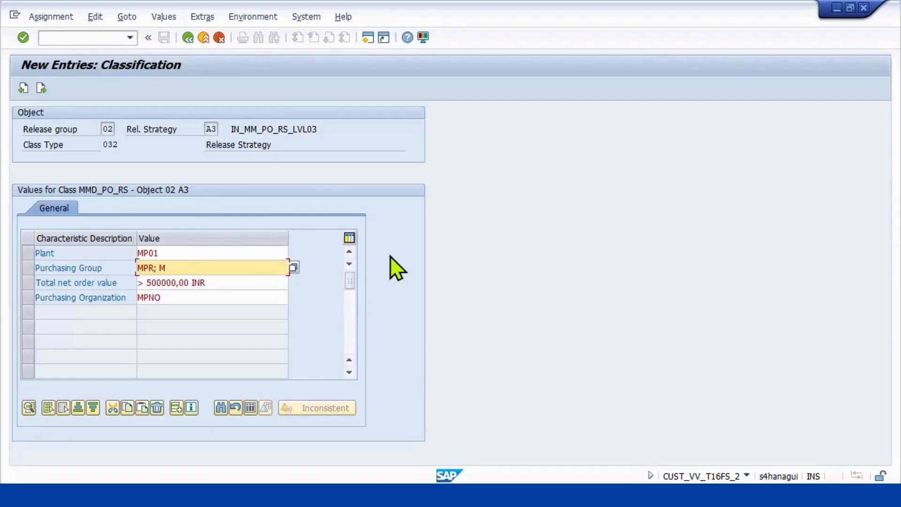
key("Return")
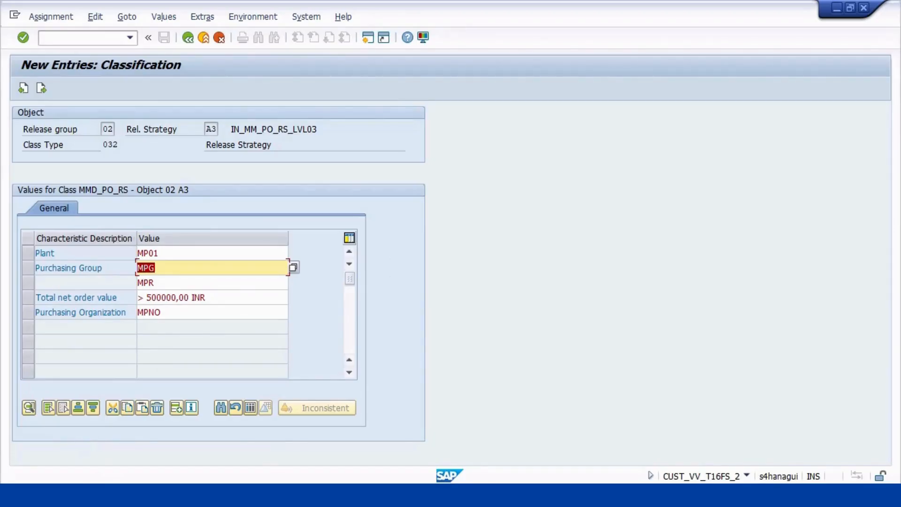
left_click(190, 39)
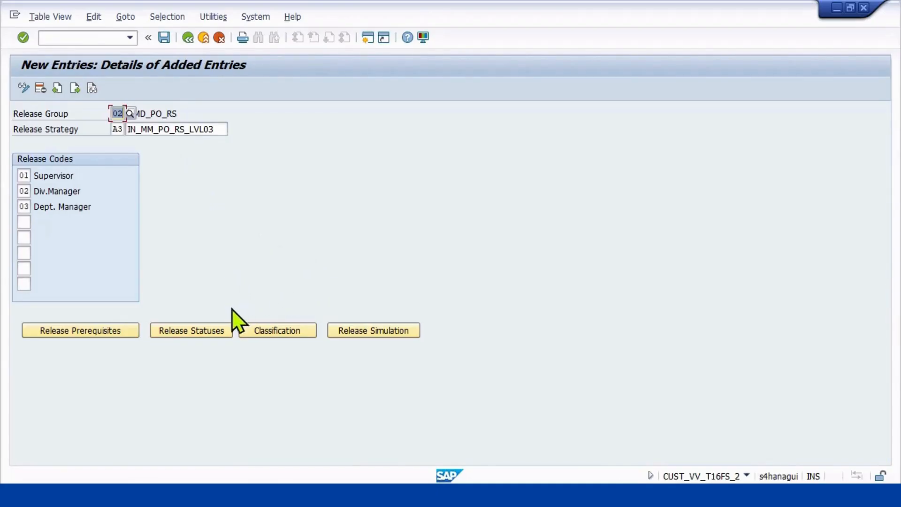
Close the release simulation without running it and save release strategy A3.
left_click(367, 331)
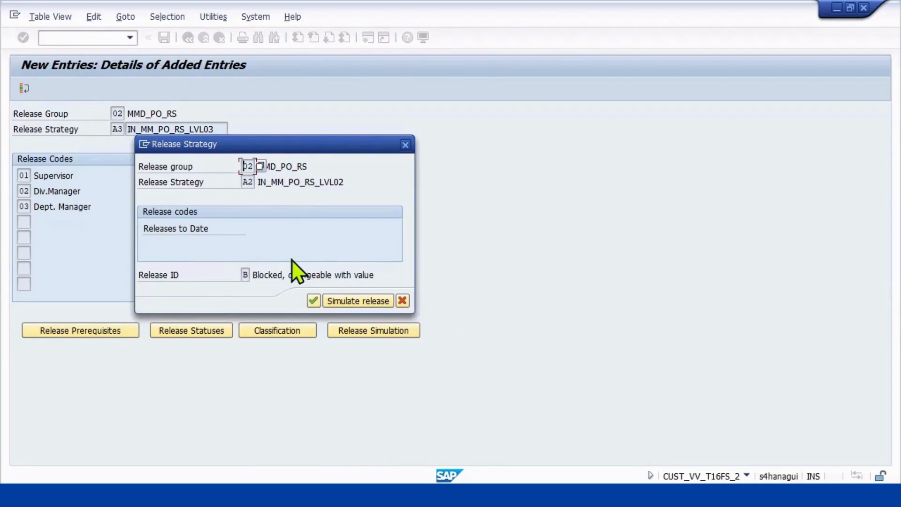
left_click(403, 301)
left_click(164, 37)
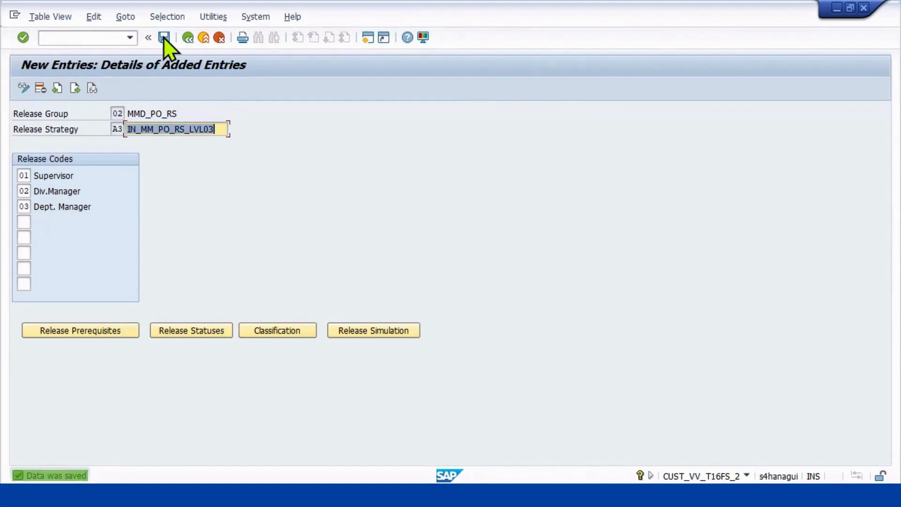
Start the release simulation for strategy A3 and simulate the release with code 01.
left_click(350, 332)
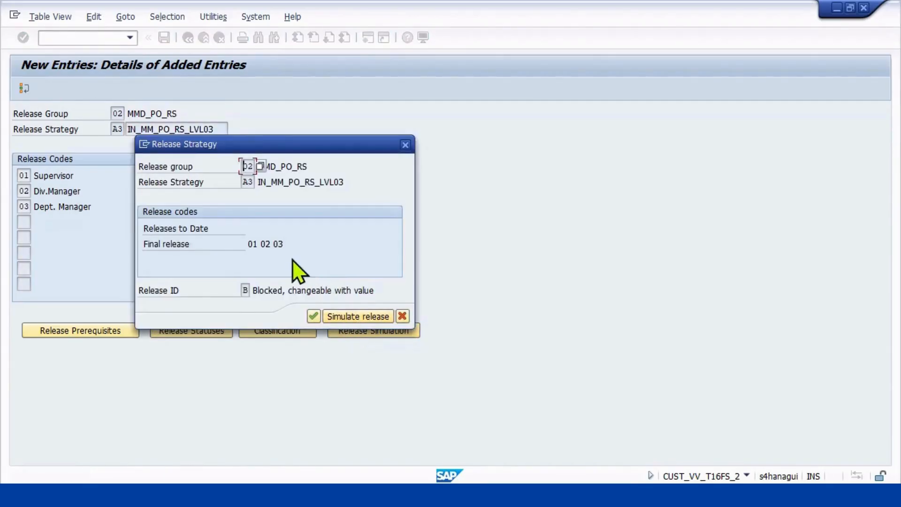
left_click(265, 244)
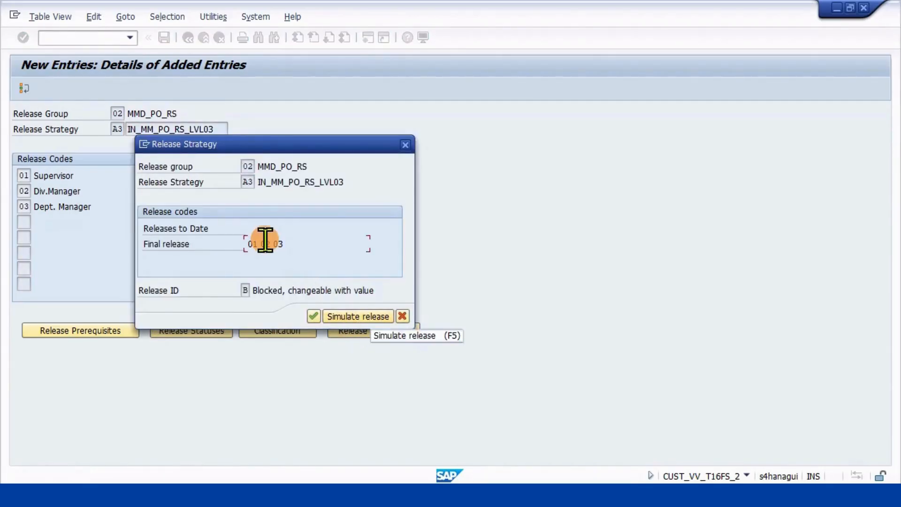
left_click(356, 319)
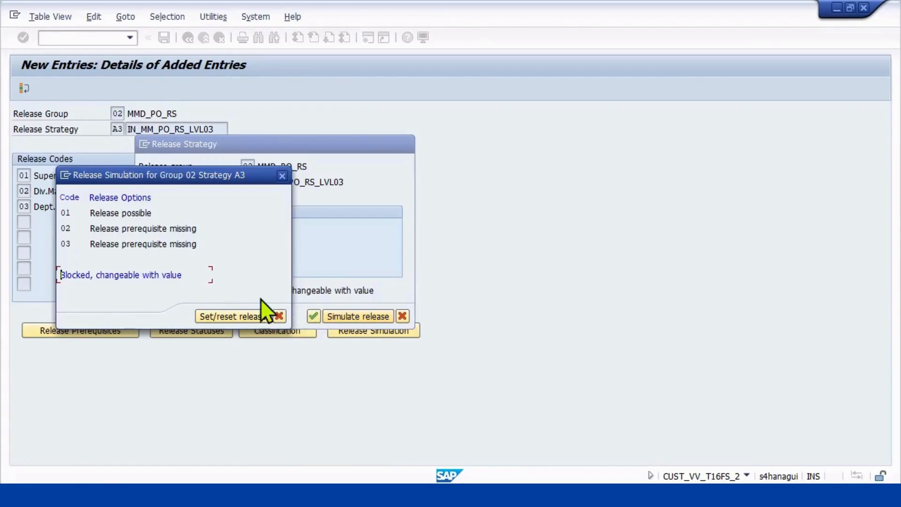
left_click(117, 210)
left_click(223, 320)
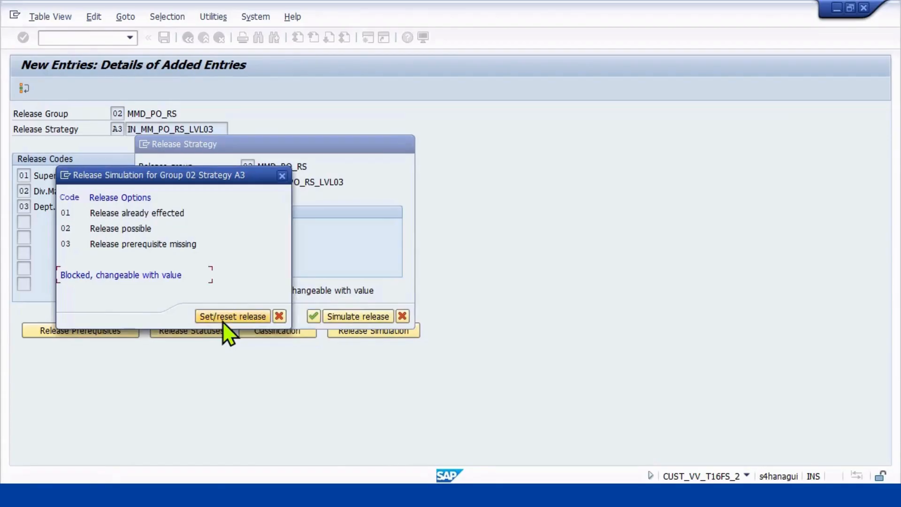
Simulate the releases of strategy A3 with code 02 and code 03, and close the simulation.
left_click(129, 229)
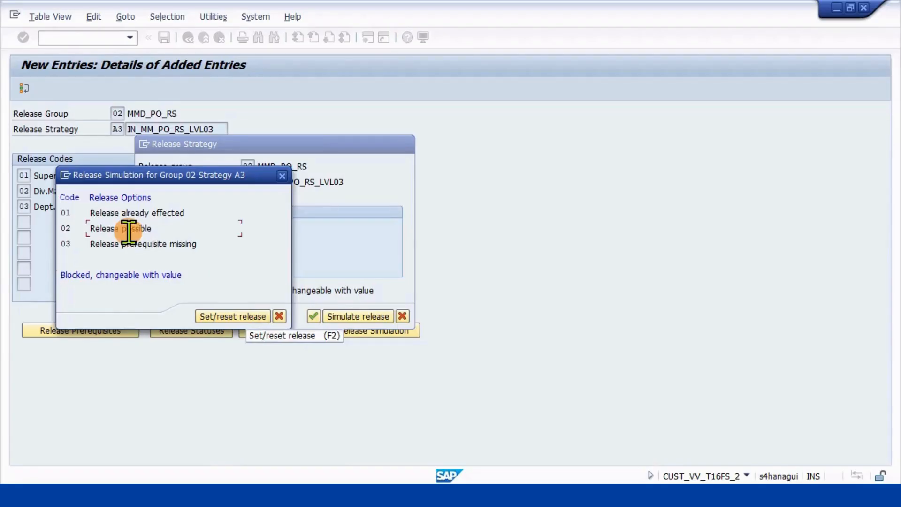
left_click(223, 317)
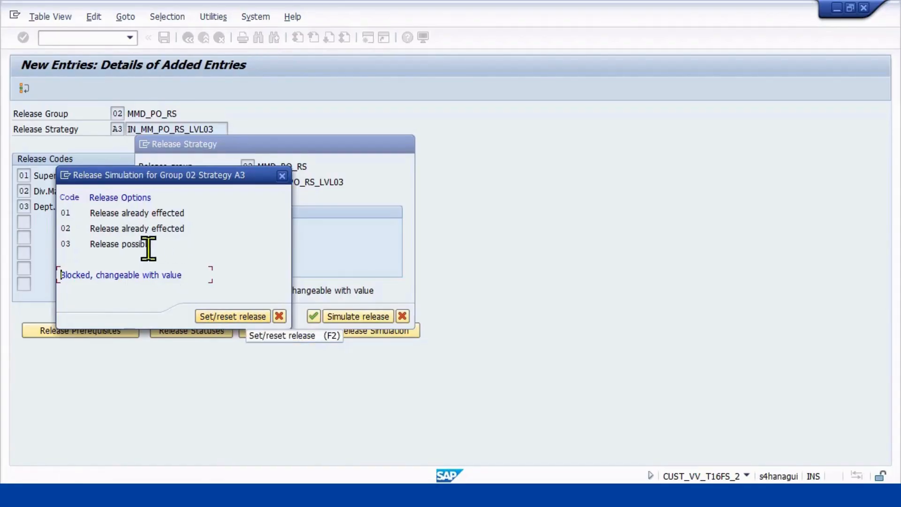
left_click(126, 245)
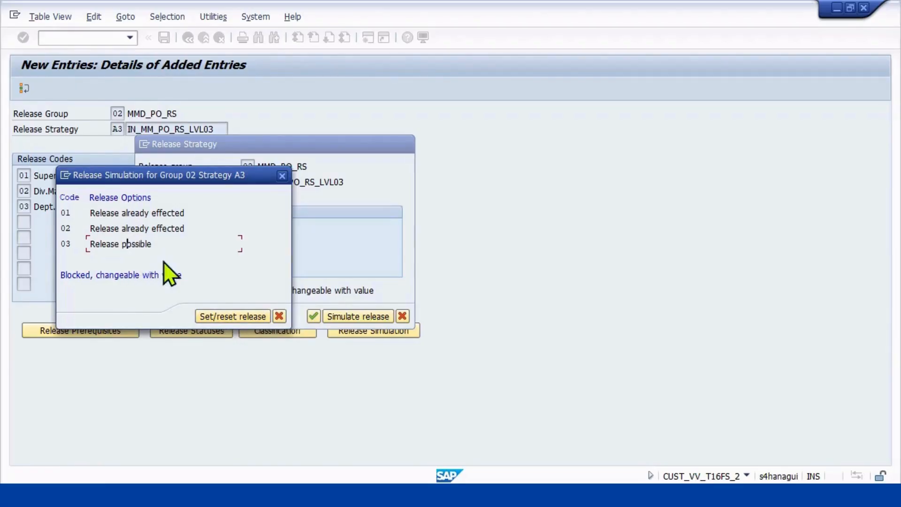
left_click(234, 317)
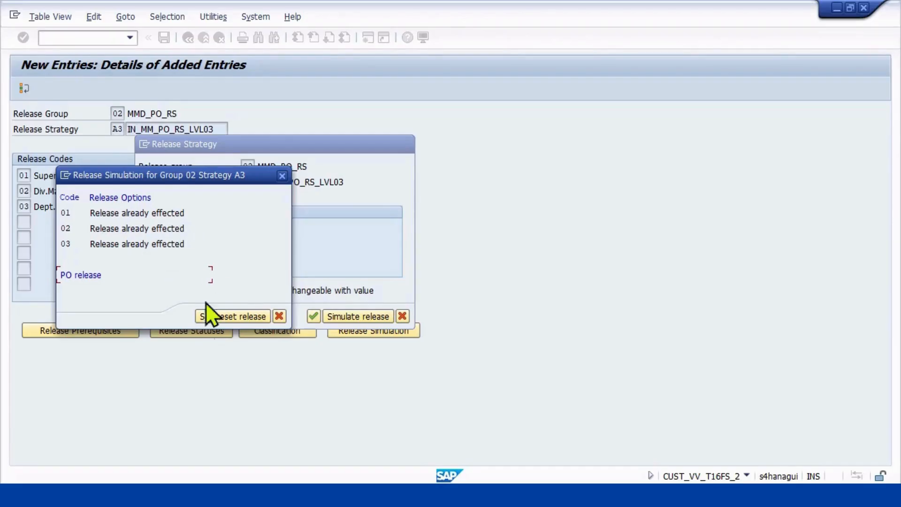
left_click(279, 315)
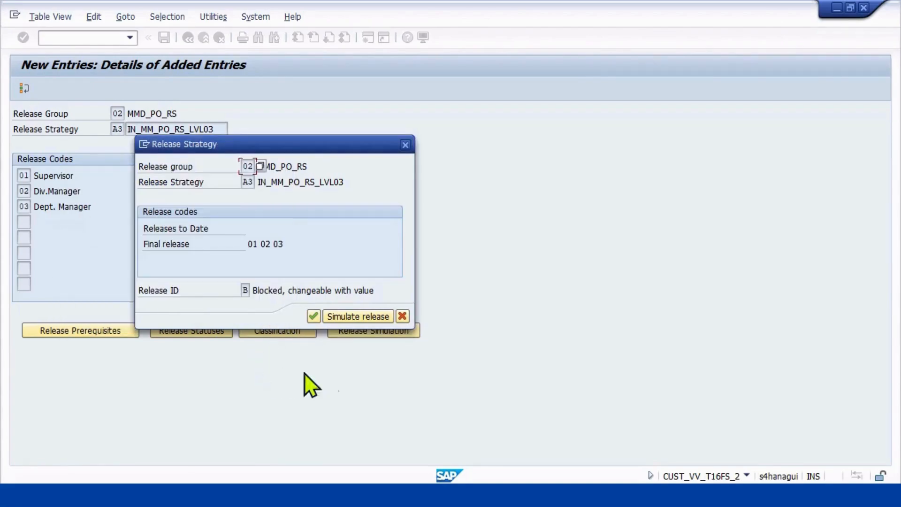
left_click(313, 316)
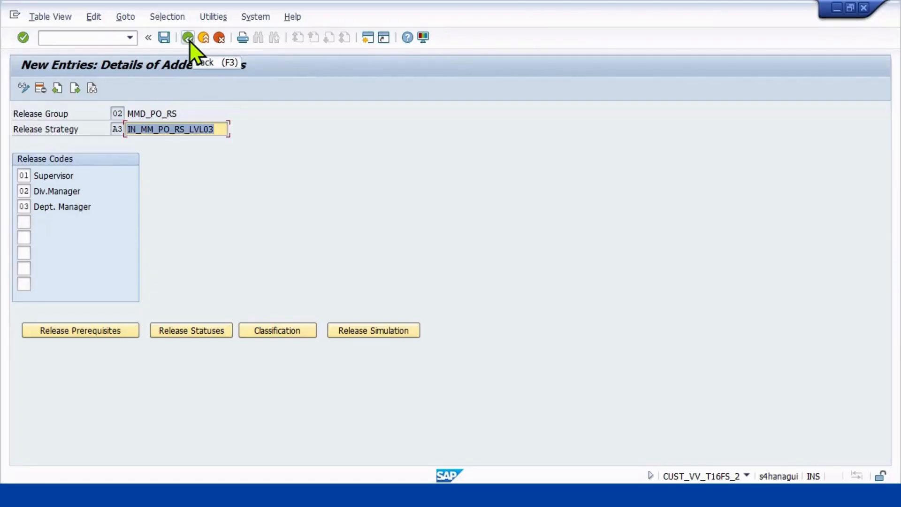
Save strategy A3 again and return to the release strategies overview.
left_click(159, 38)
left_click(157, 37)
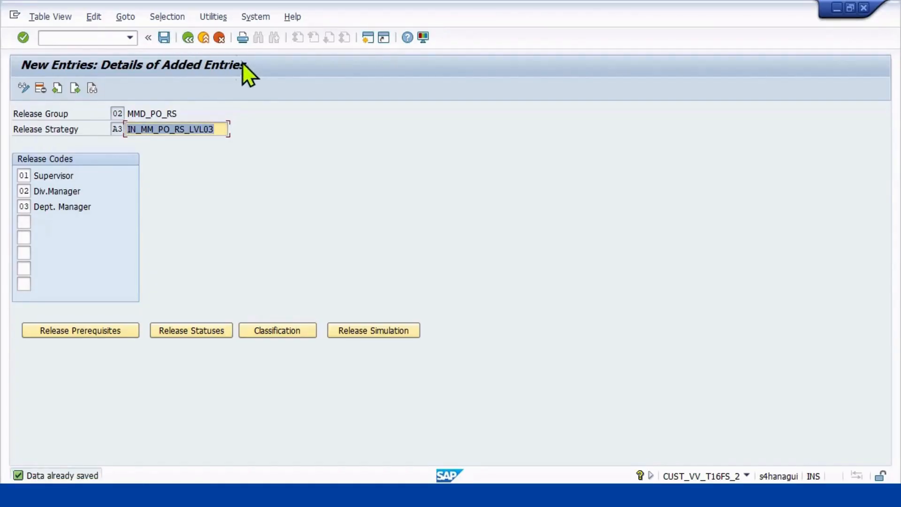
left_click(190, 41)
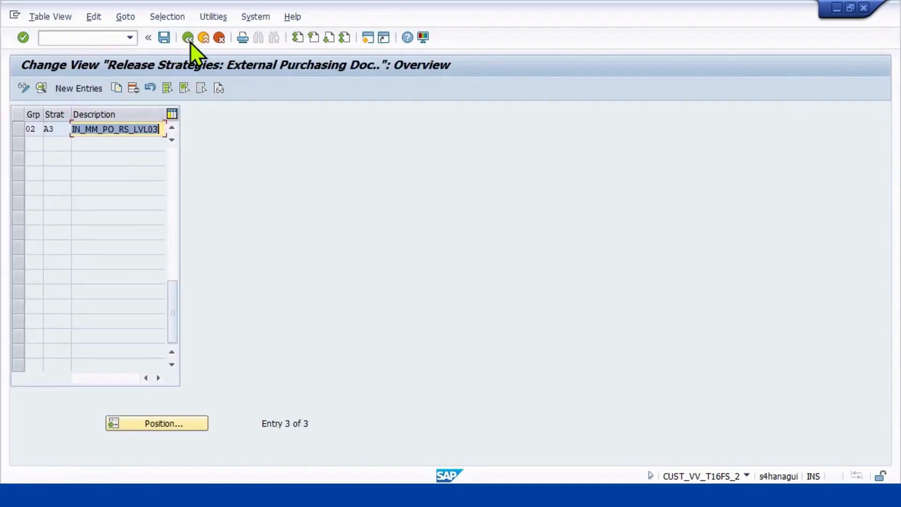
left_click(97, 41)
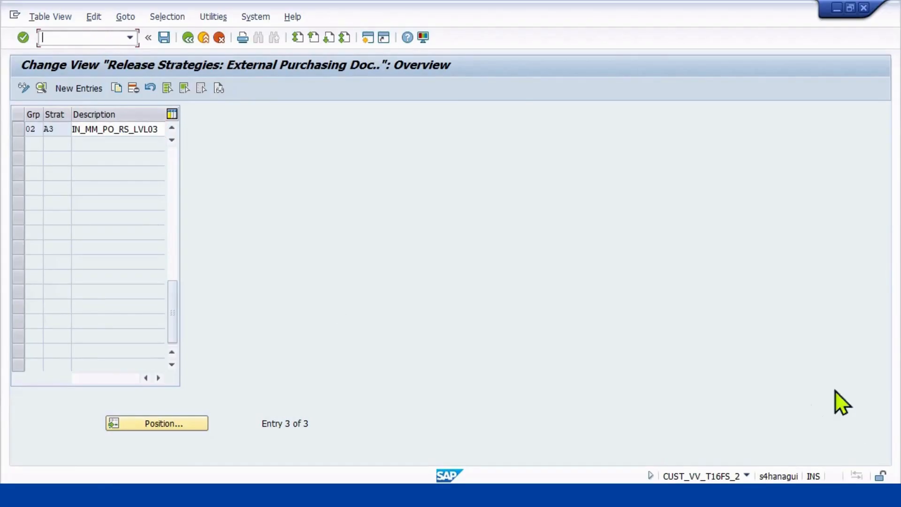
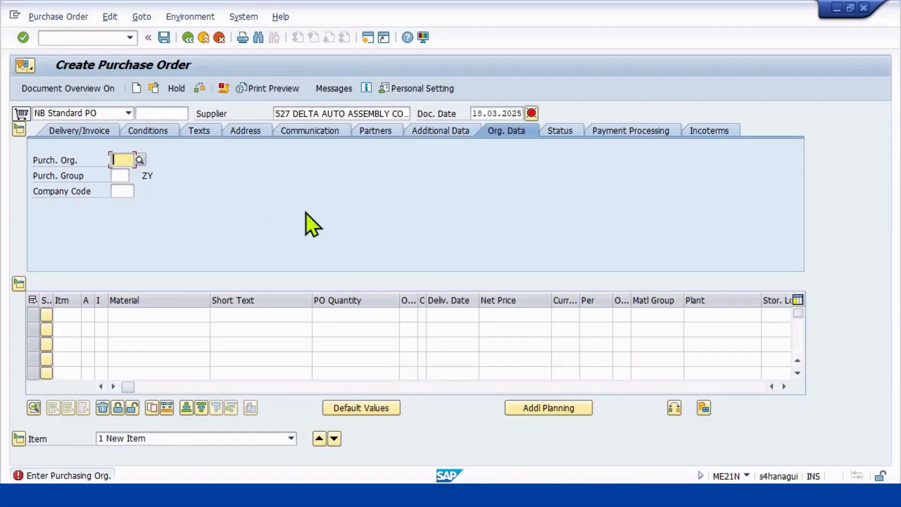
Fill in the order's organizational data with purchasing organization MPNO, purchasing group MPR and company code MPN1.
type("MPNO")
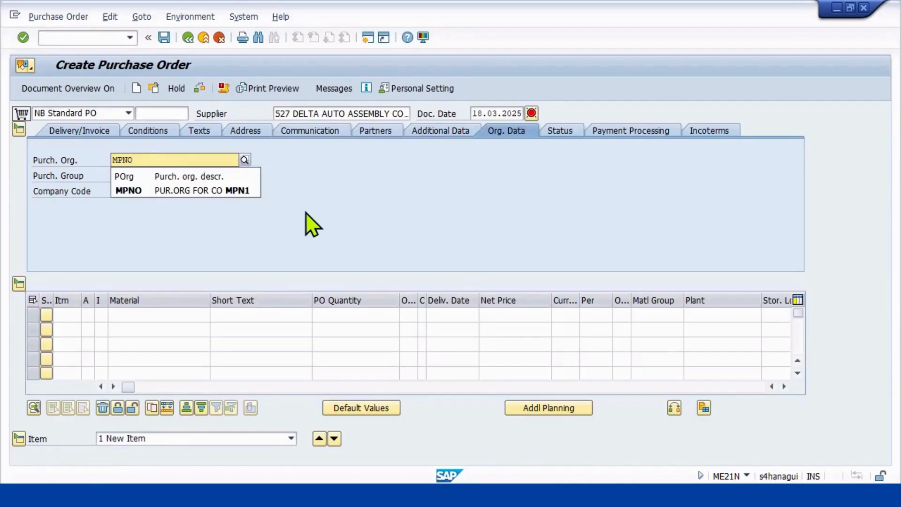
key("Tab")
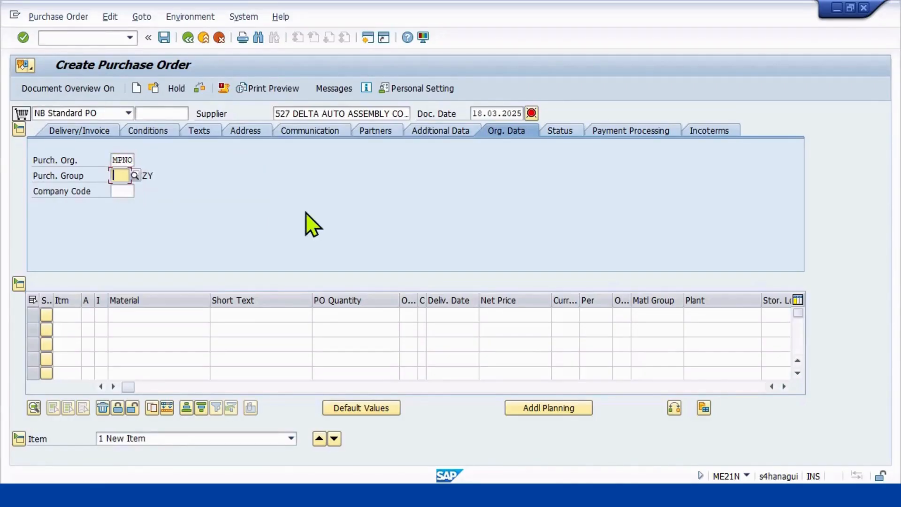
type("MP")
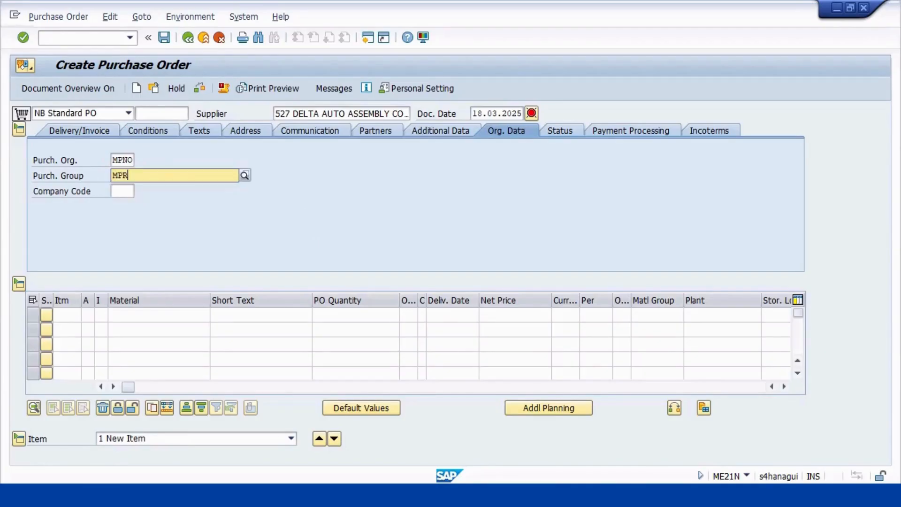
type("R")
key("Tab")
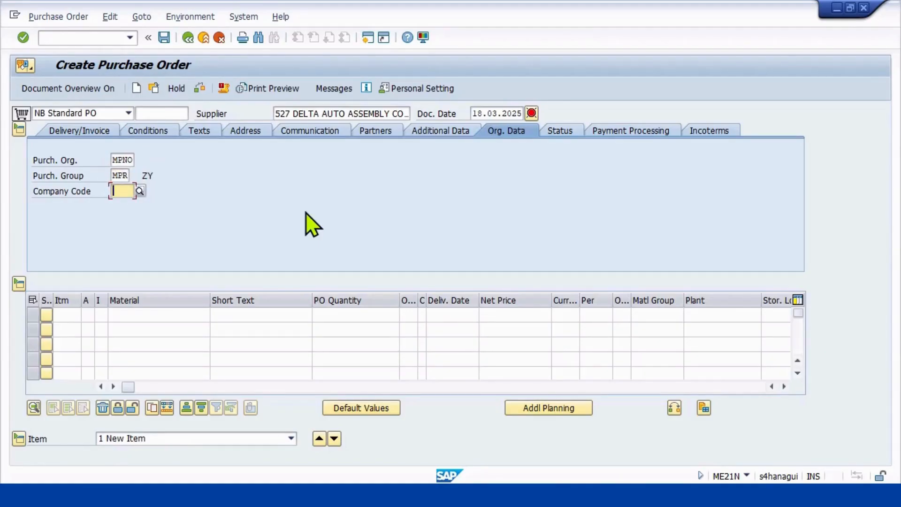
type("MPN")
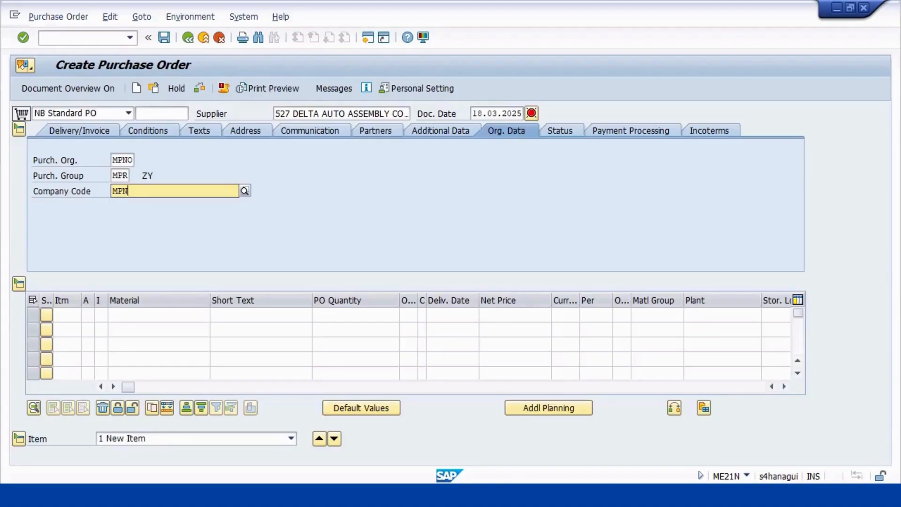
type("1")
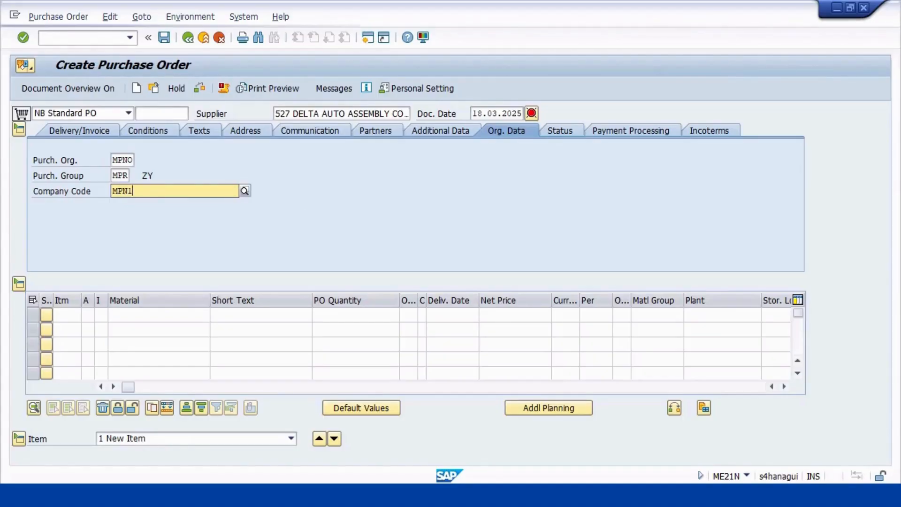
key("Return")
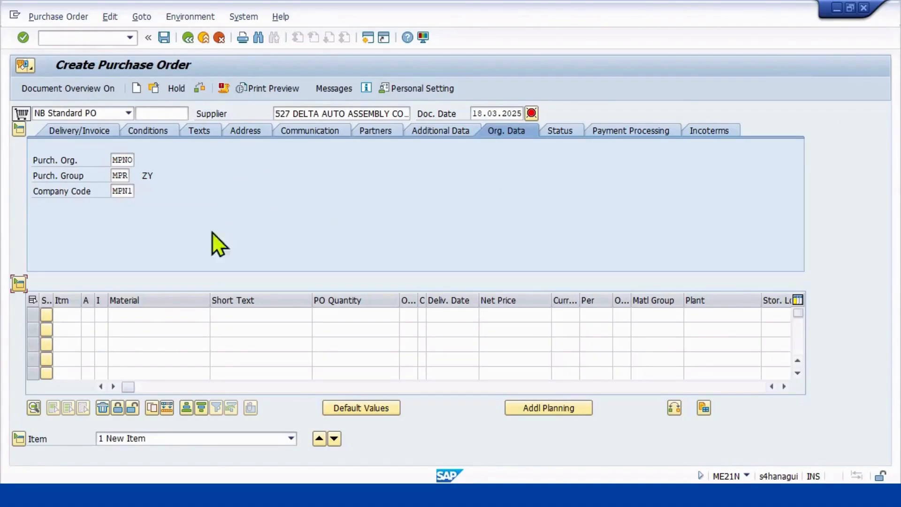
Add material 10004111 as the first item of the purchase order.
left_click(161, 315)
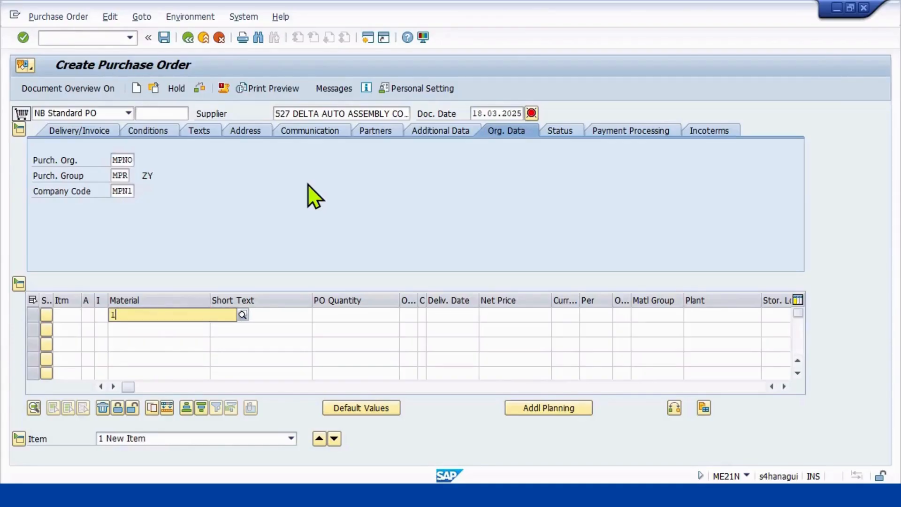
type("1000")
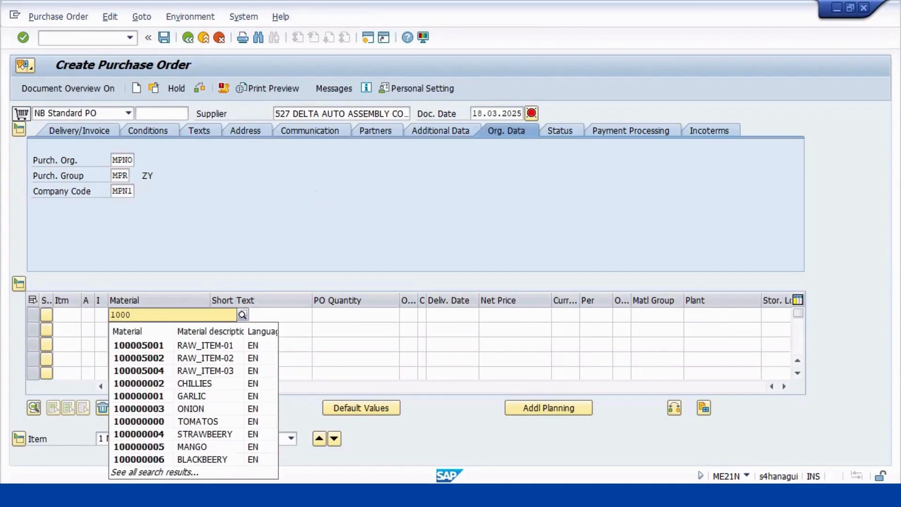
type("4111")
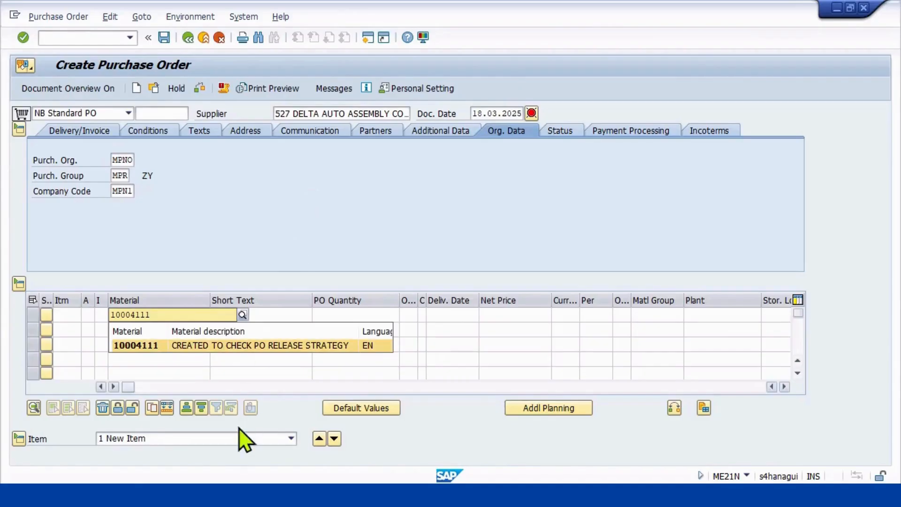
left_click(288, 344)
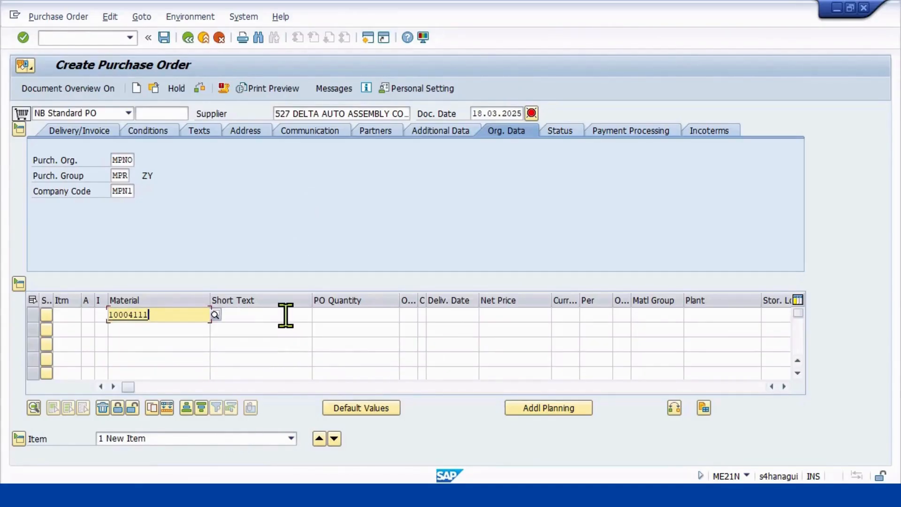
key("Return")
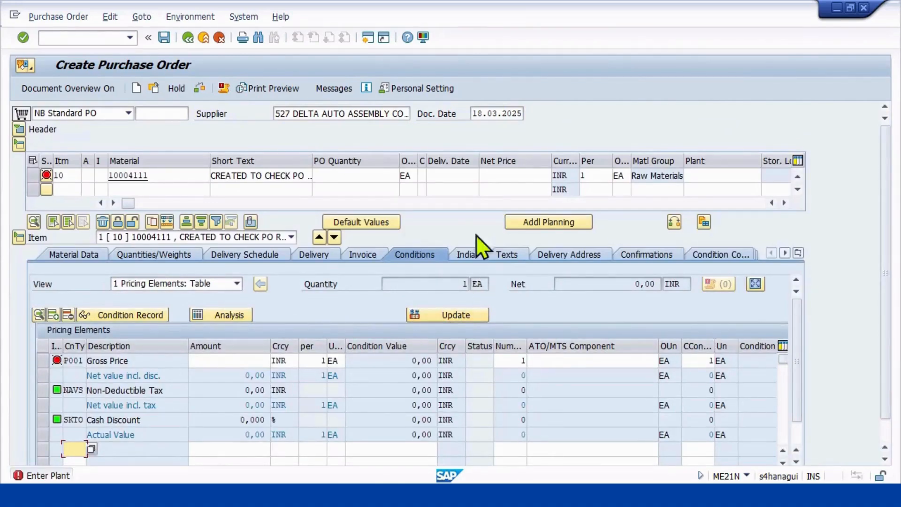
Give the item a PO quantity of 6 and a net price of 15000 INR.
left_click(378, 177)
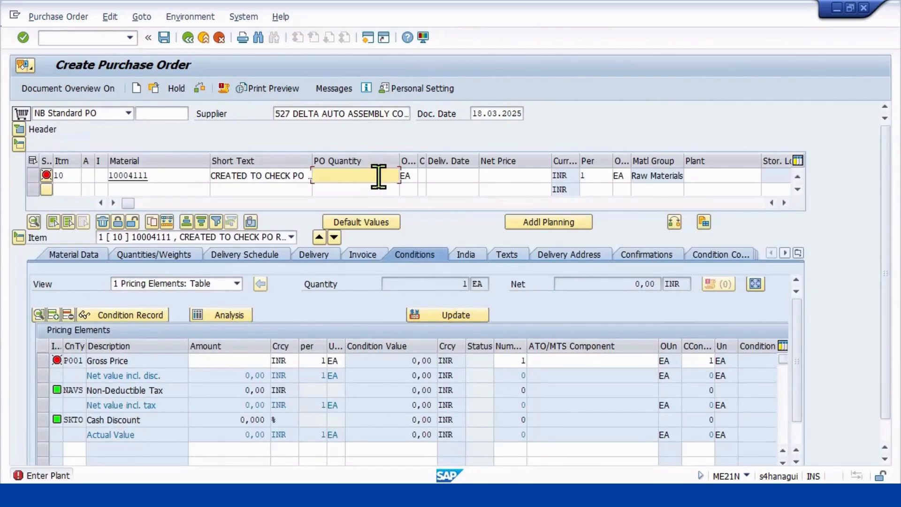
type("6")
left_click(501, 176)
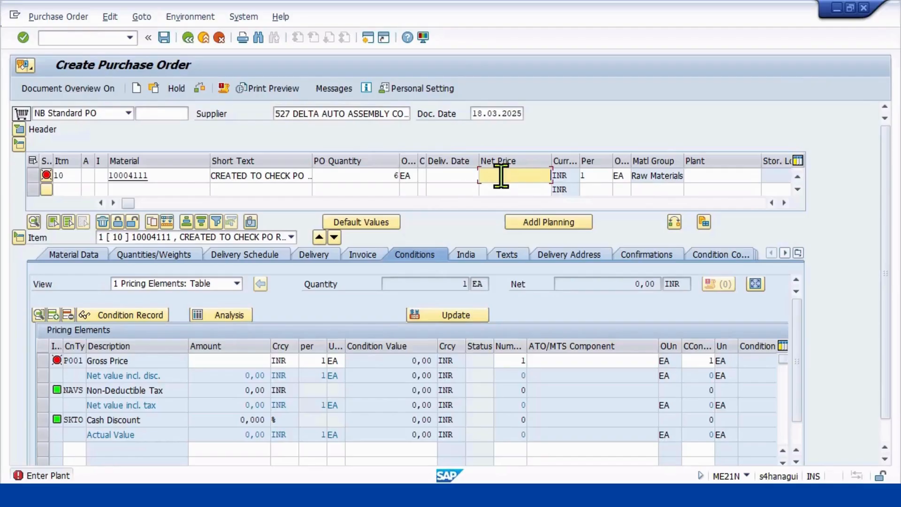
type("15")
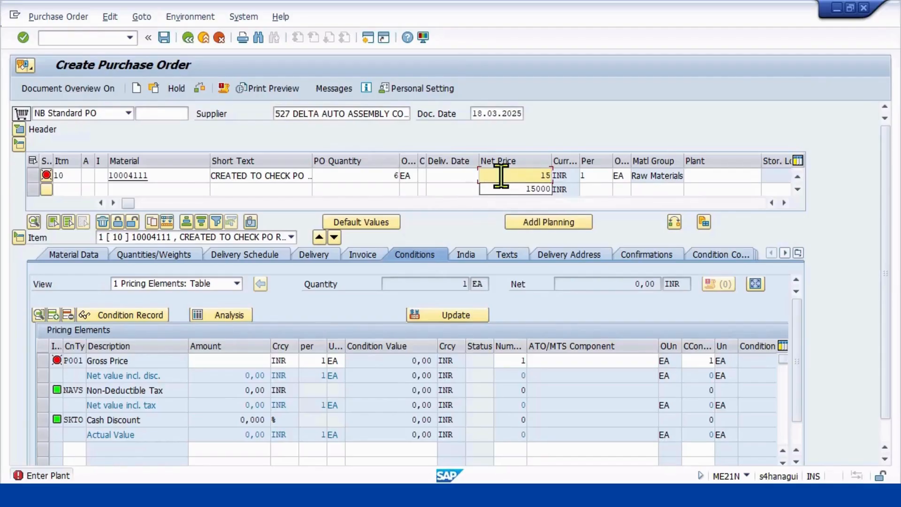
type("000")
key("Return")
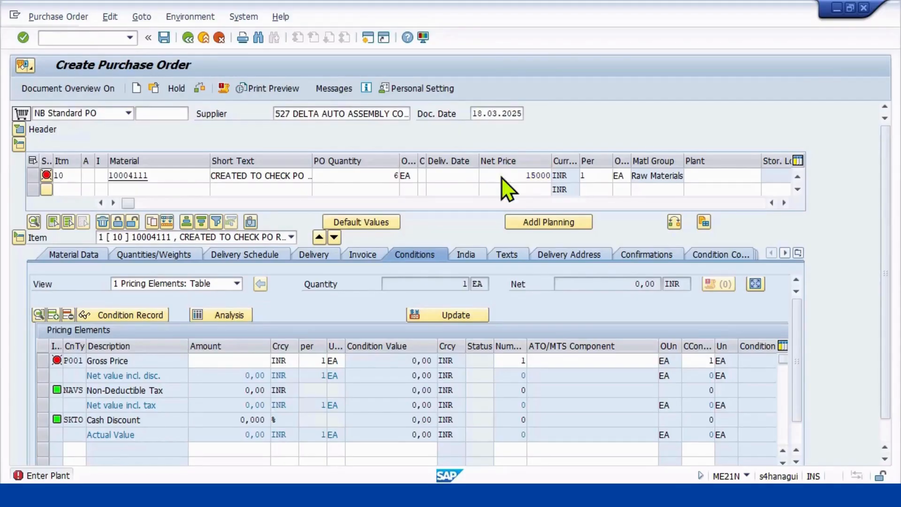
Assign plant MP01 and storage location MPL1 to the item.
left_click(694, 176)
type("MP01")
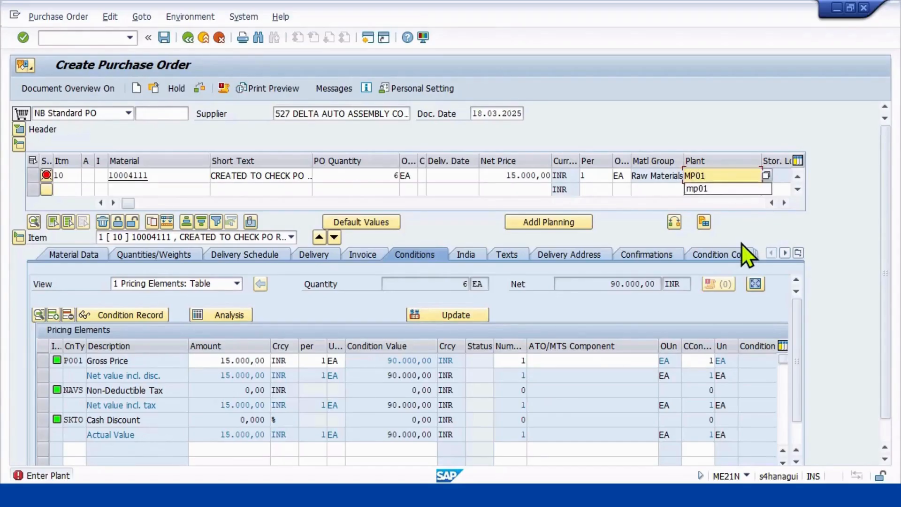
key("Return")
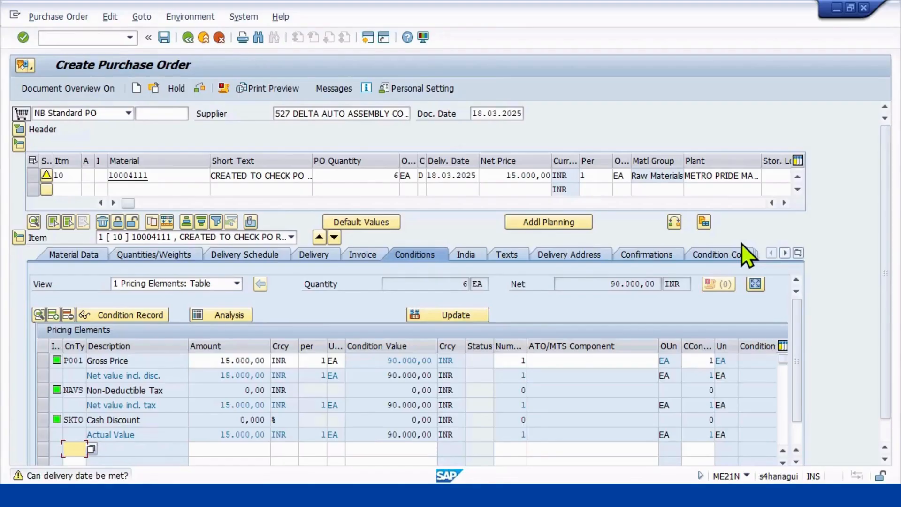
left_click(766, 176)
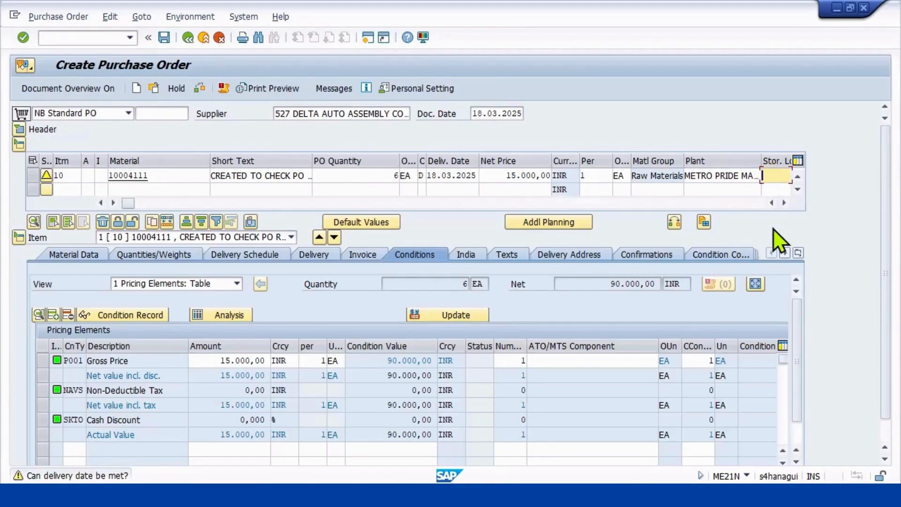
type("M")
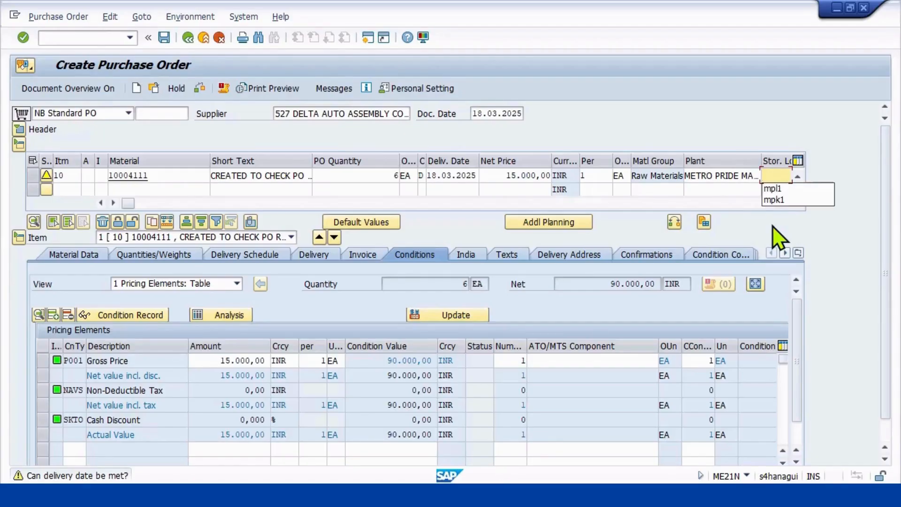
type("PL1")
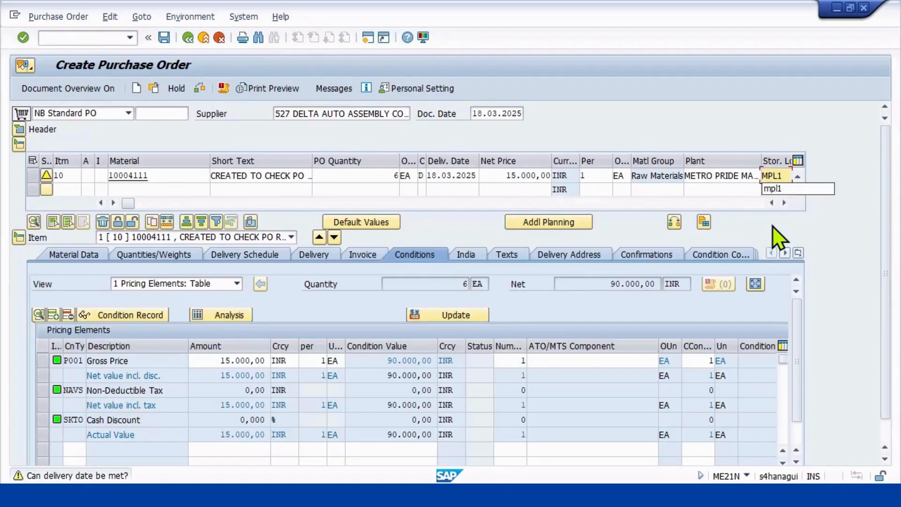
key("Return")
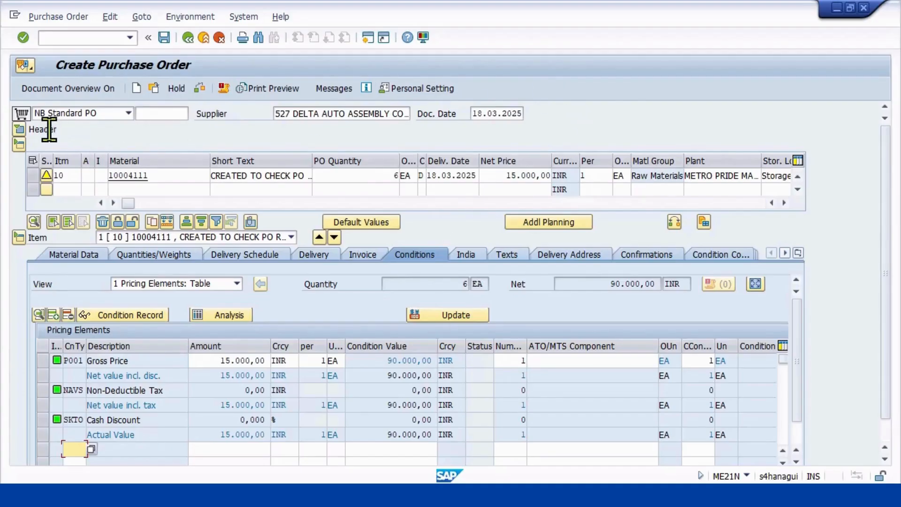
Expand the order header, run the document check, and review the release strategy and order status.
left_click(19, 129)
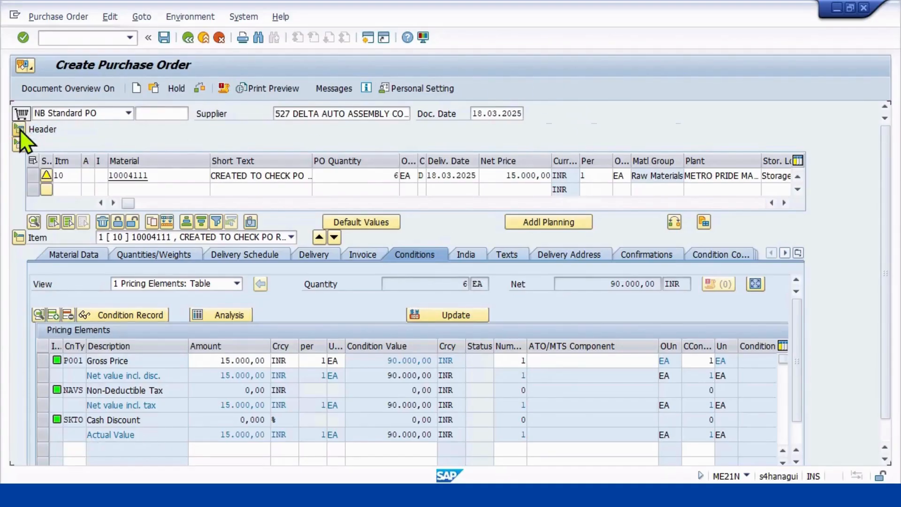
left_click(197, 89)
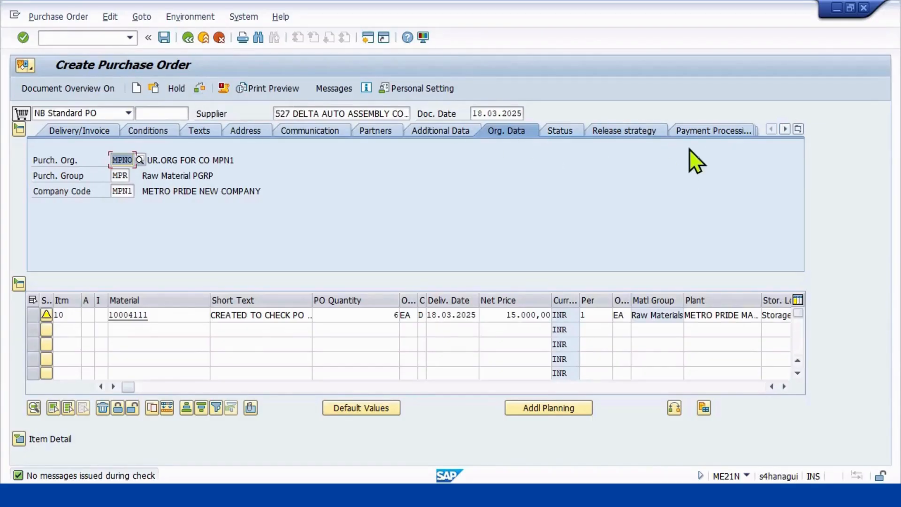
left_click(625, 131)
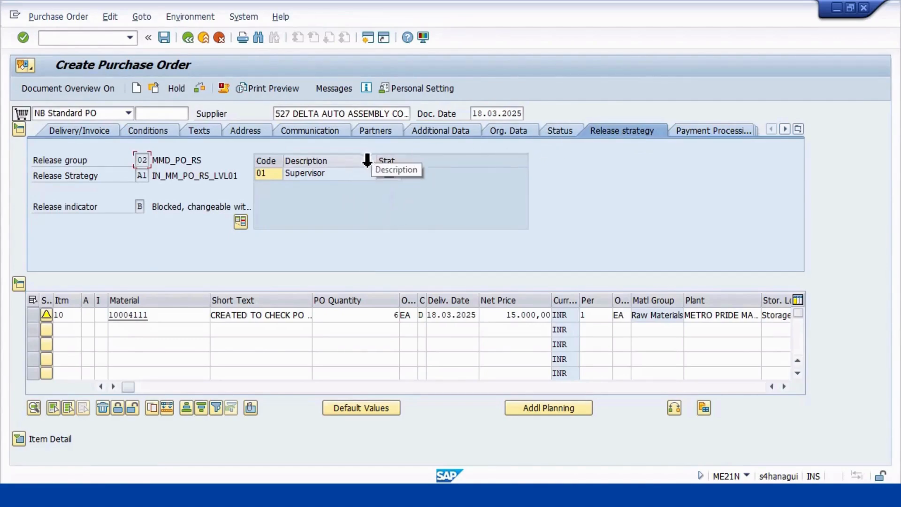
mouse_move(398, 183)
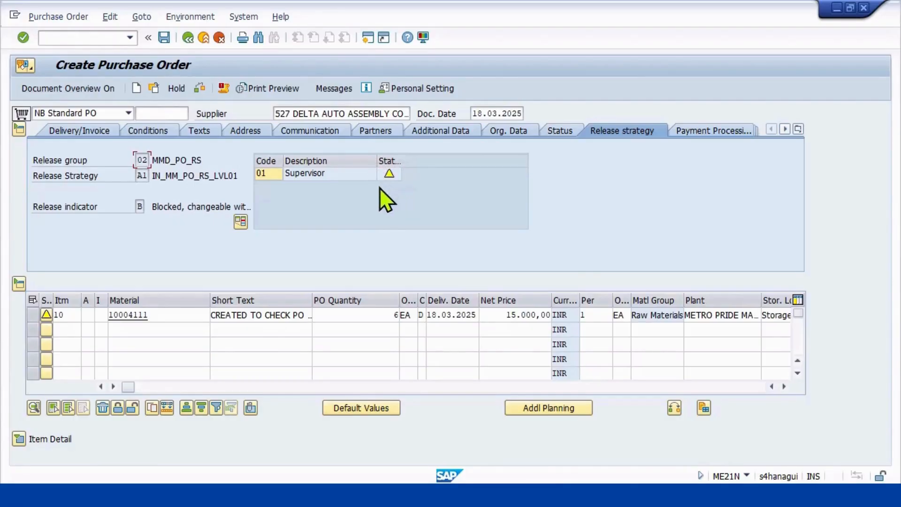
left_click(556, 130)
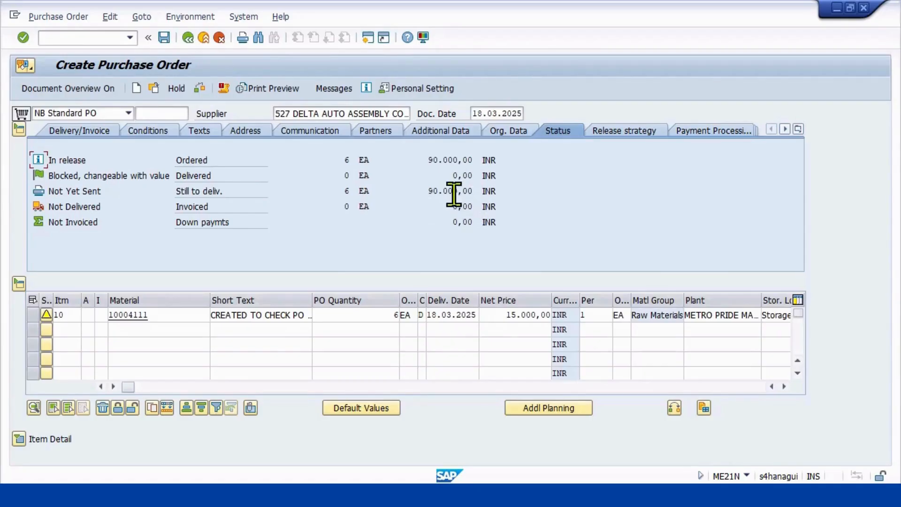
left_click(613, 131)
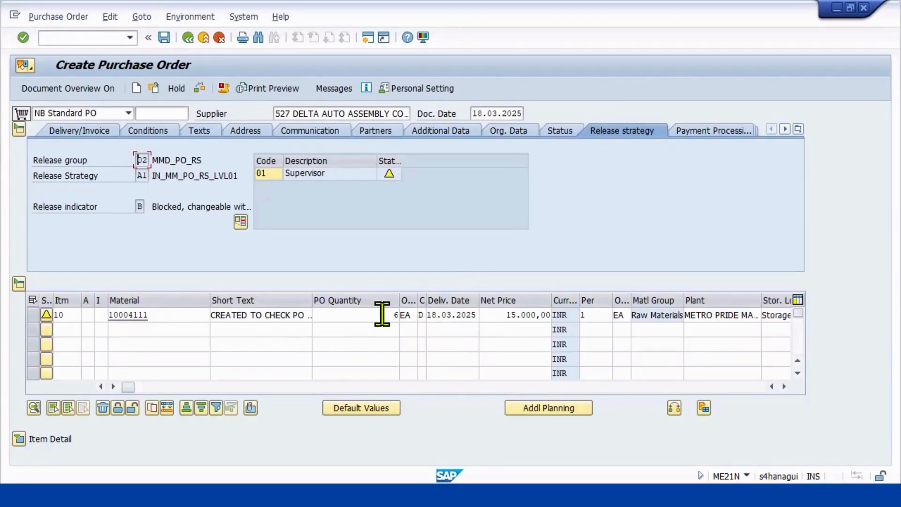
Set the PO quantity of the item with material 10004111 to 10.
left_click_drag(382, 315, 423, 315)
left_click(434, 495)
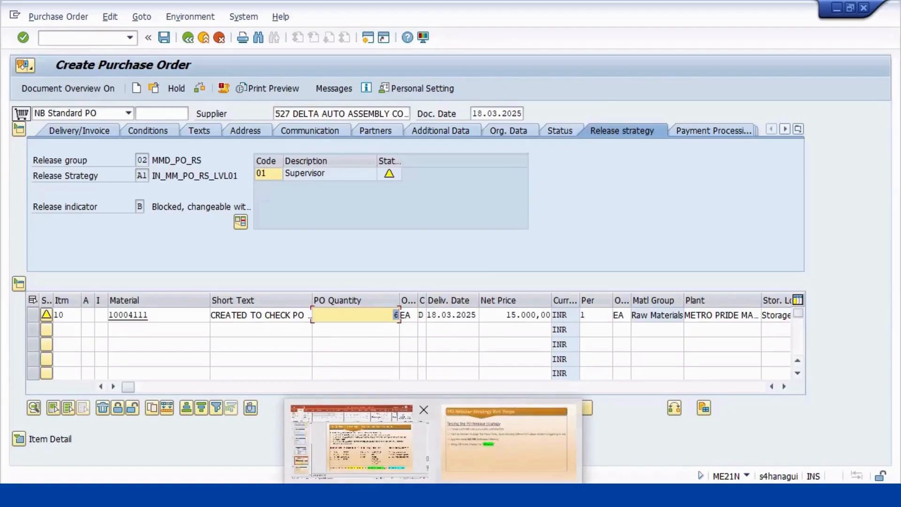
type("10")
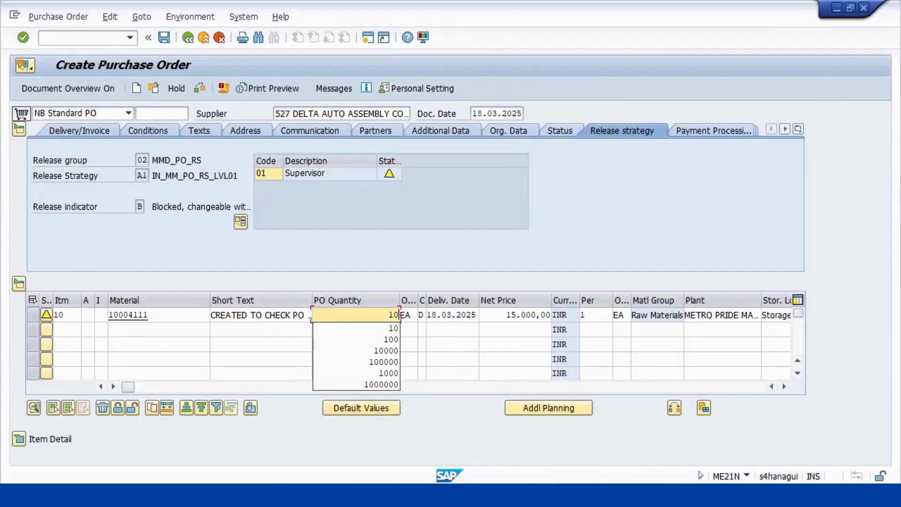
key("Return")
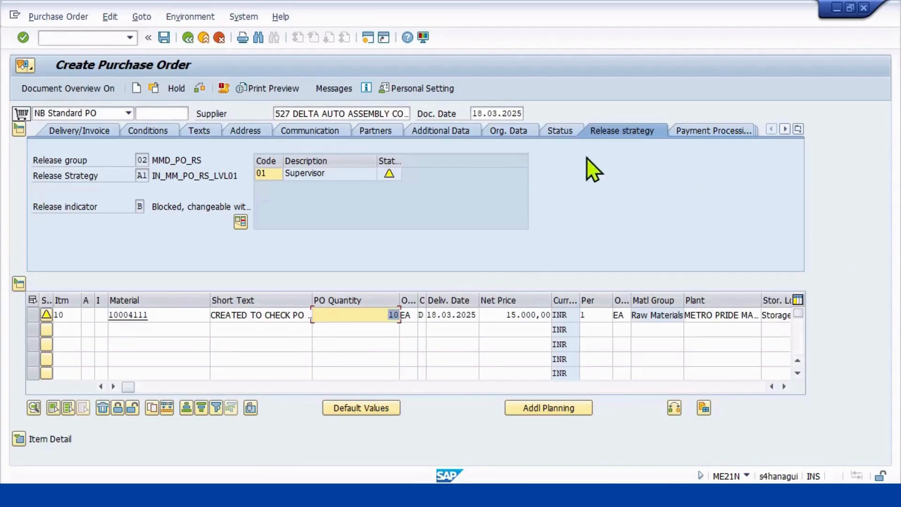
Review the order's status values and run the document check again to redetermine its release strategy.
left_click(560, 132)
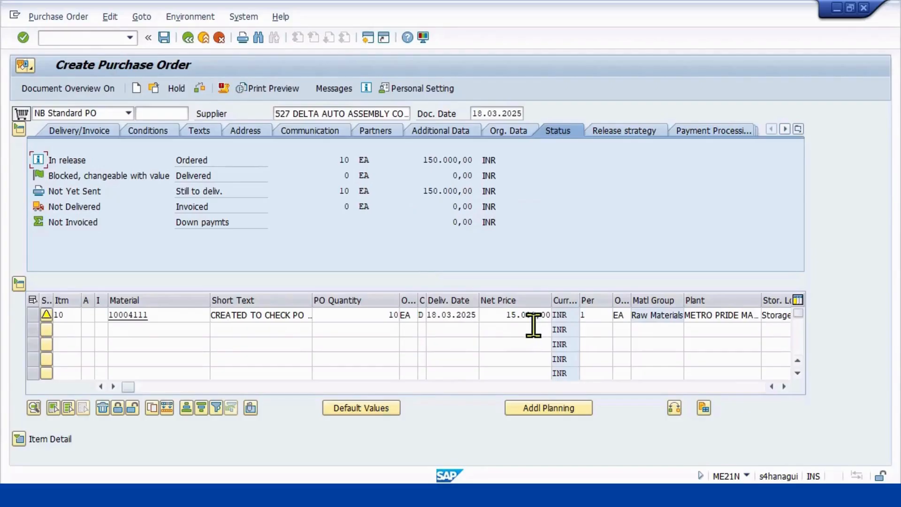
mouse_move(470, 190)
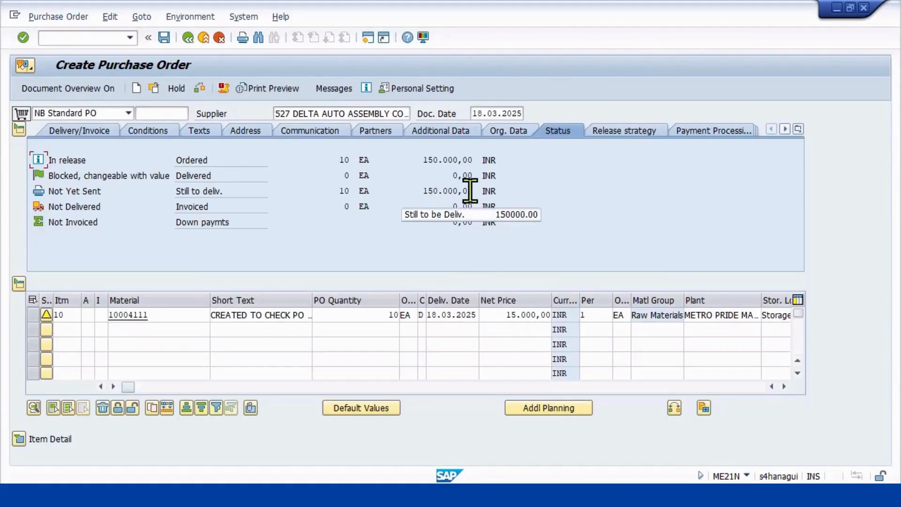
left_click(617, 132)
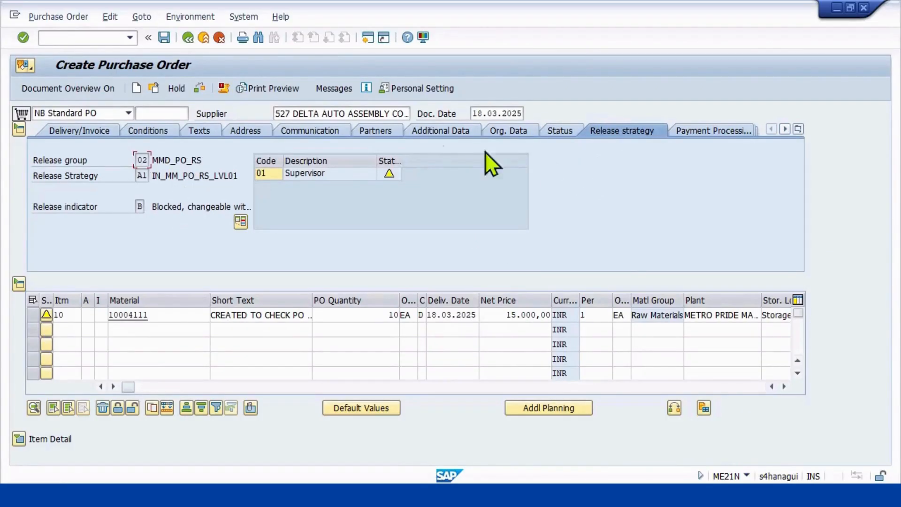
left_click(204, 91)
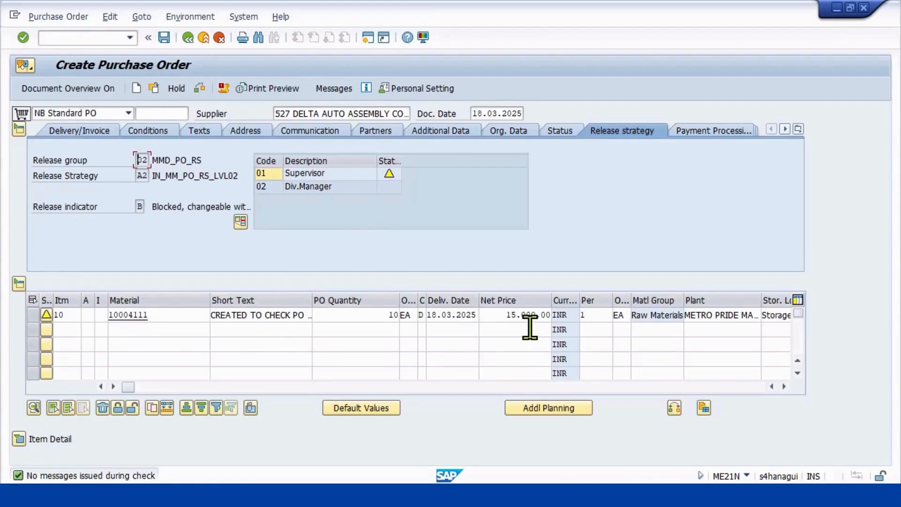
Review the order's status values and release strategy, and set the item's PO quantity to 100.
left_click(560, 131)
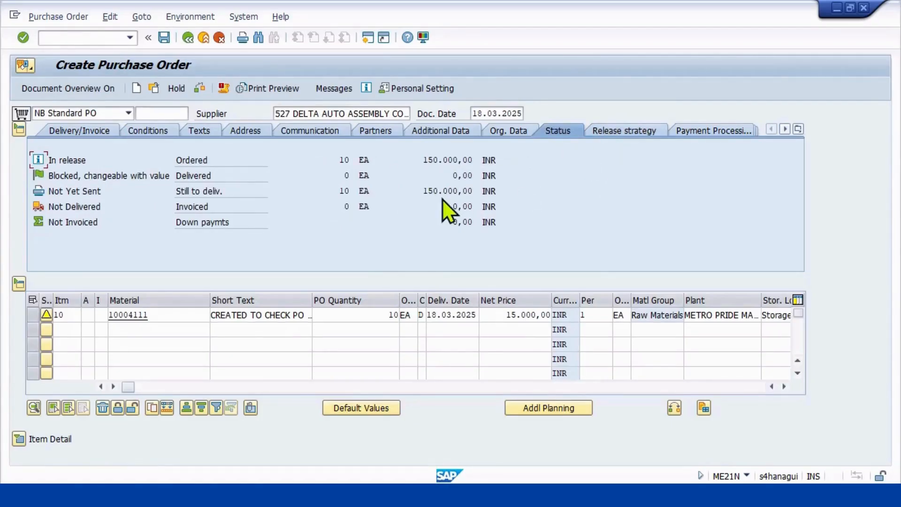
left_click(612, 131)
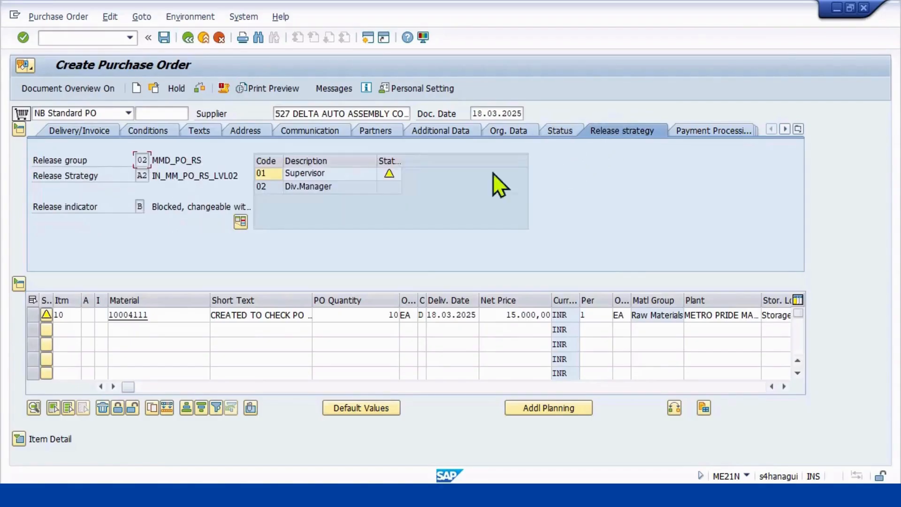
left_click(390, 315)
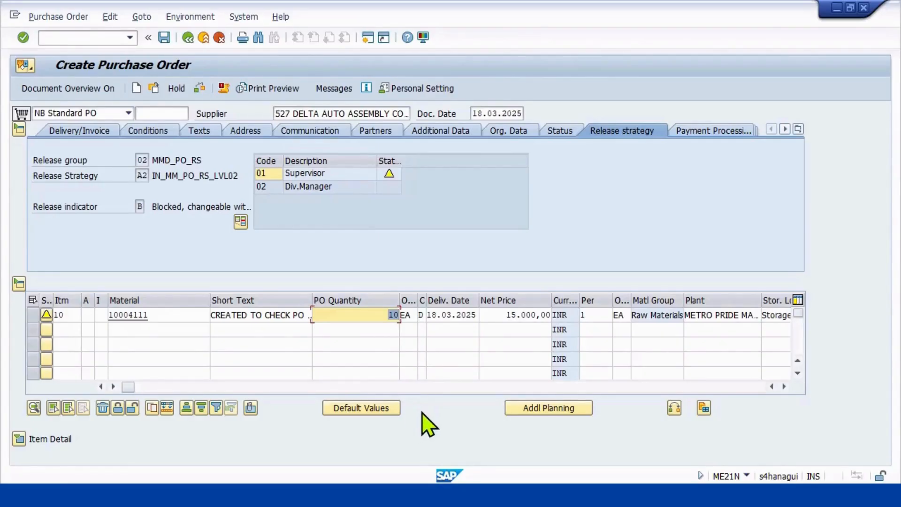
type("100")
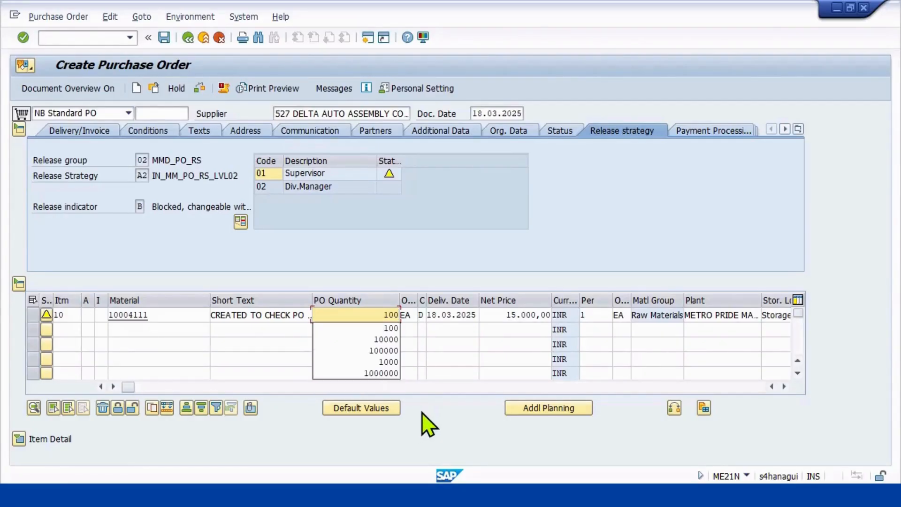
key("Return")
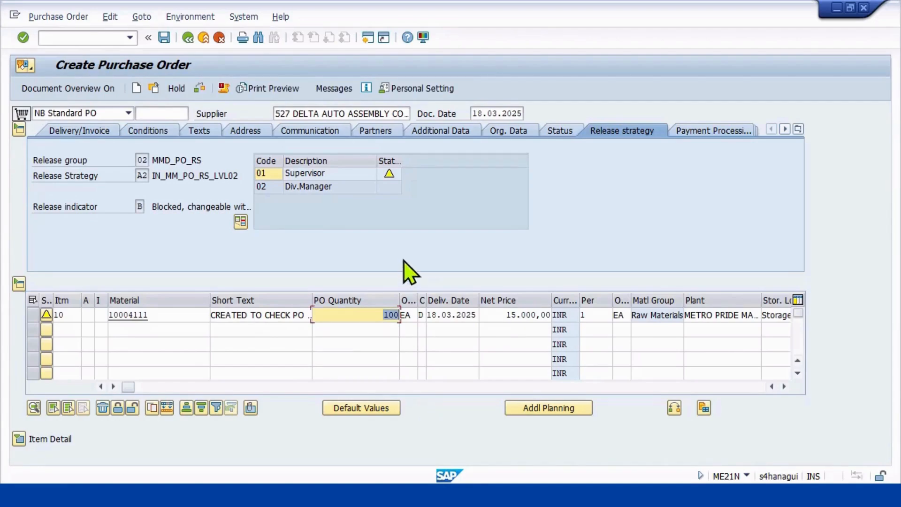
Run the document check and compare the redetermined release strategy with the order's status values.
left_click(195, 95)
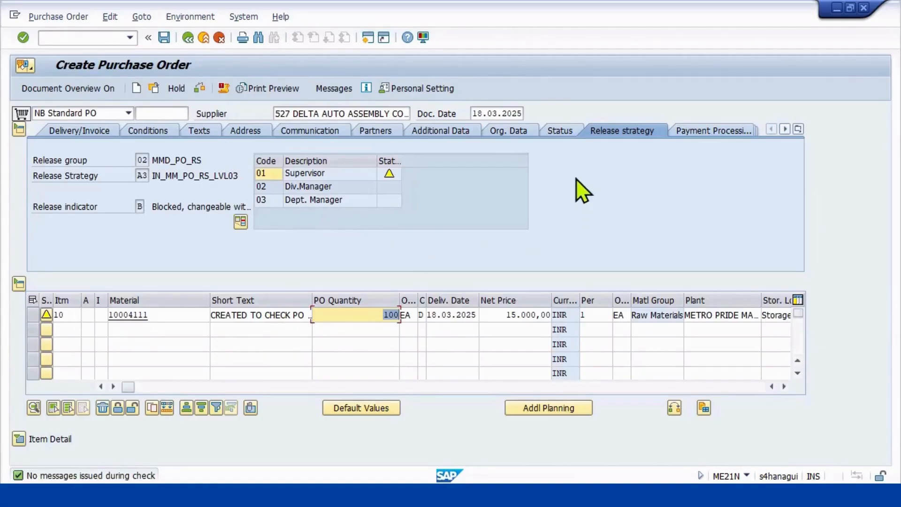
left_click(559, 130)
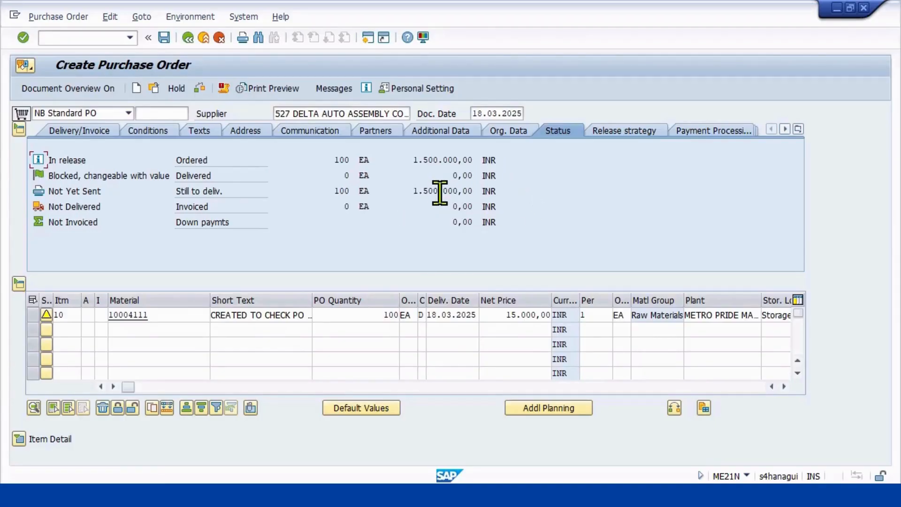
left_click(623, 131)
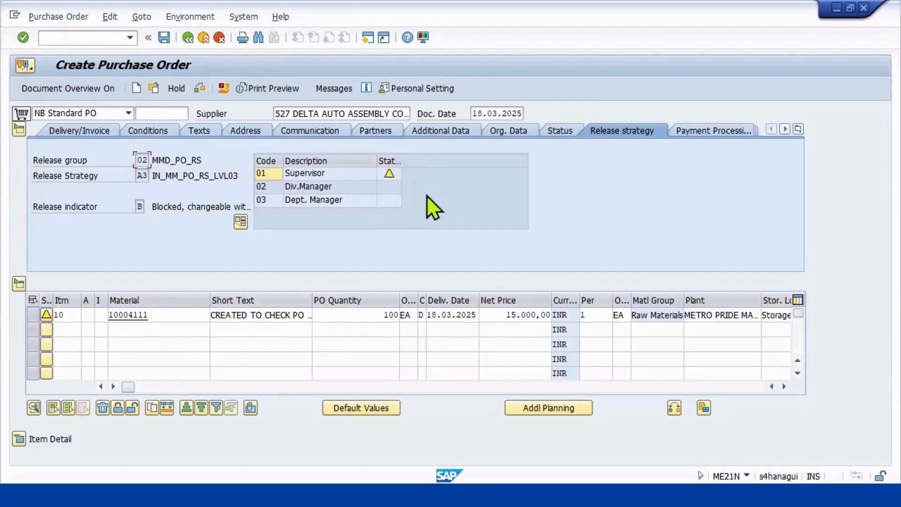
left_click(552, 132)
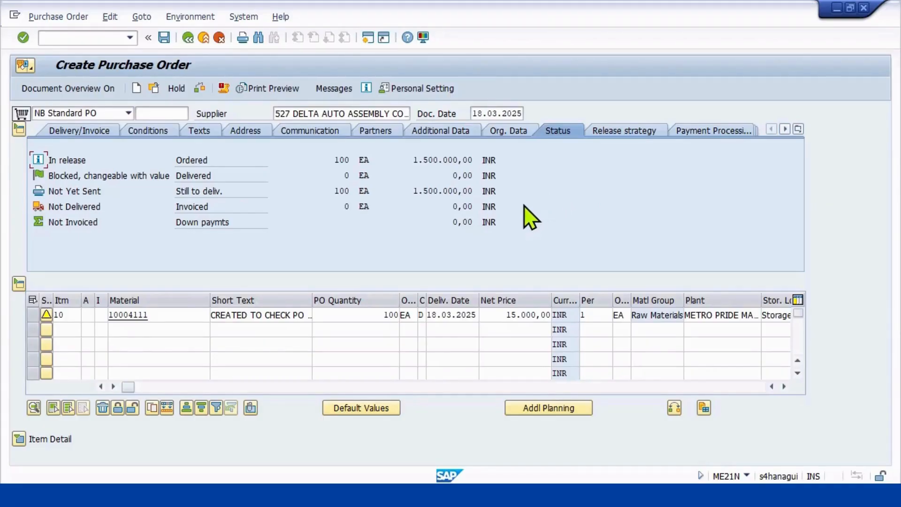
Check and save the purchase order, and open the creation message to mark the new order number.
left_click(199, 88)
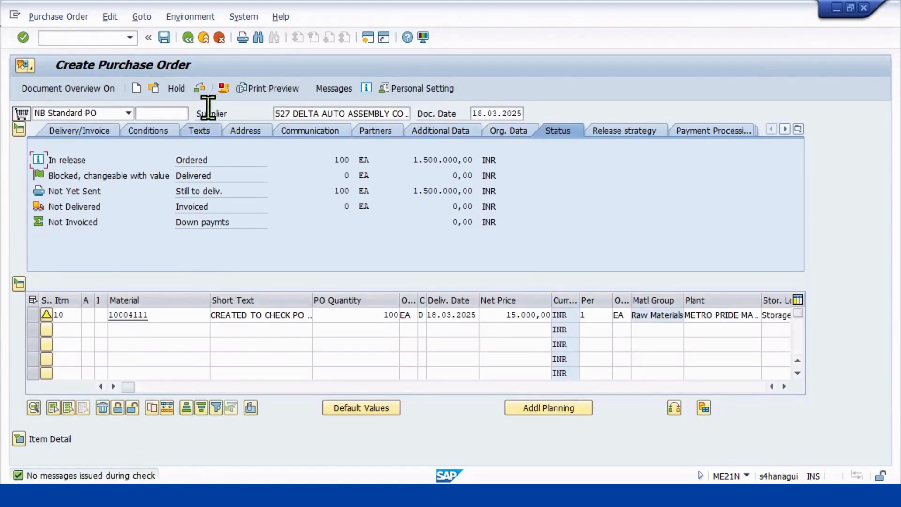
left_click(166, 36)
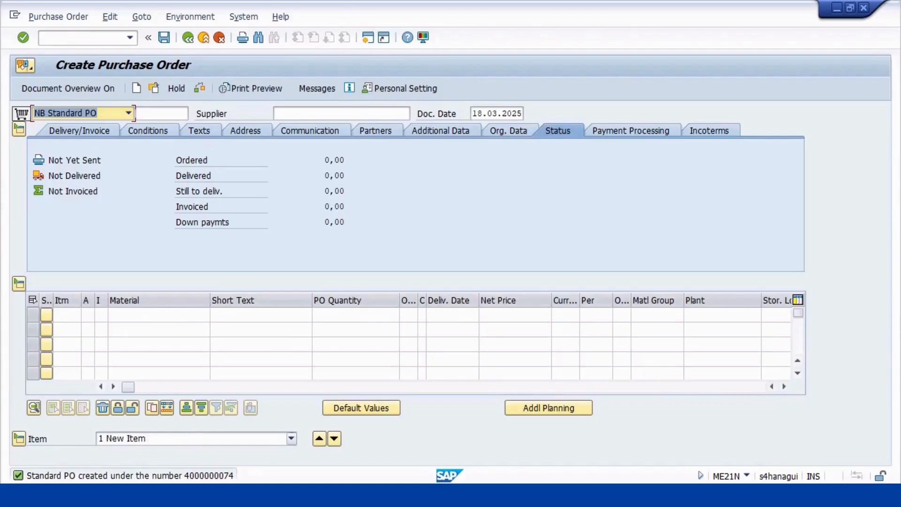
left_click(231, 475)
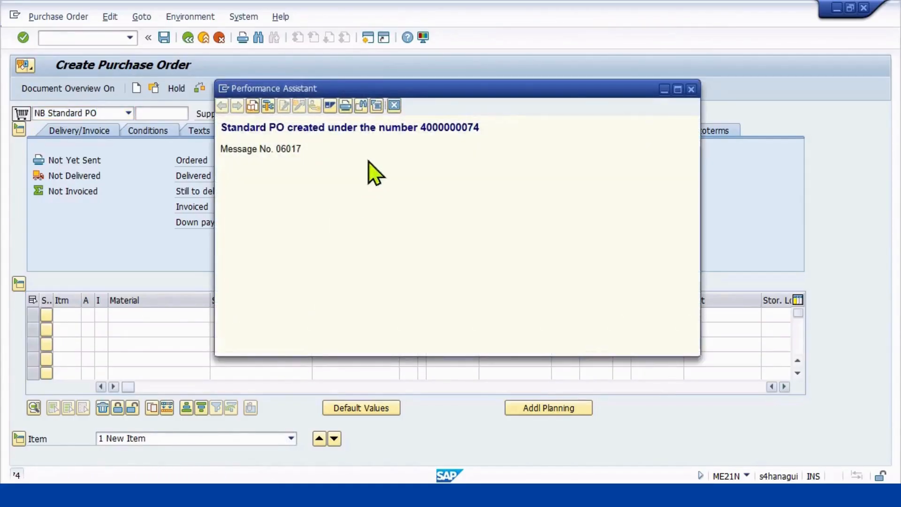
left_click_drag(488, 128, 419, 122)
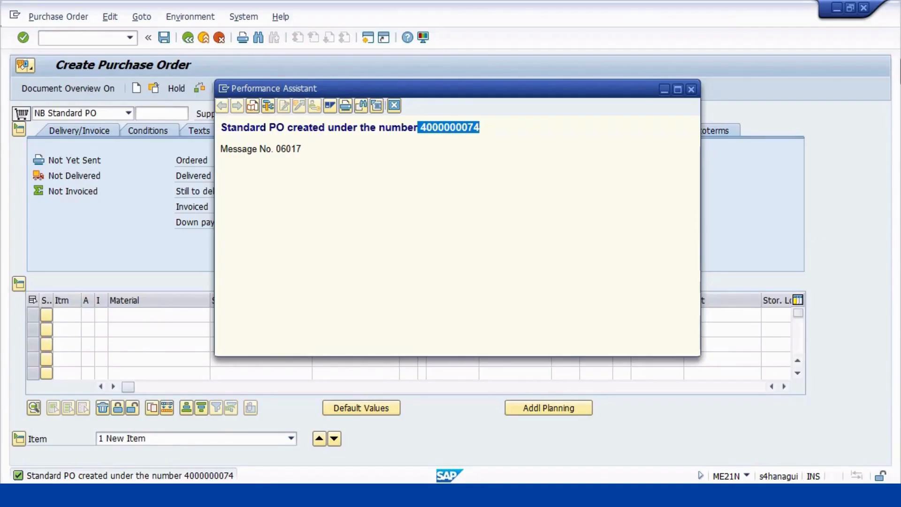
left_click(691, 90)
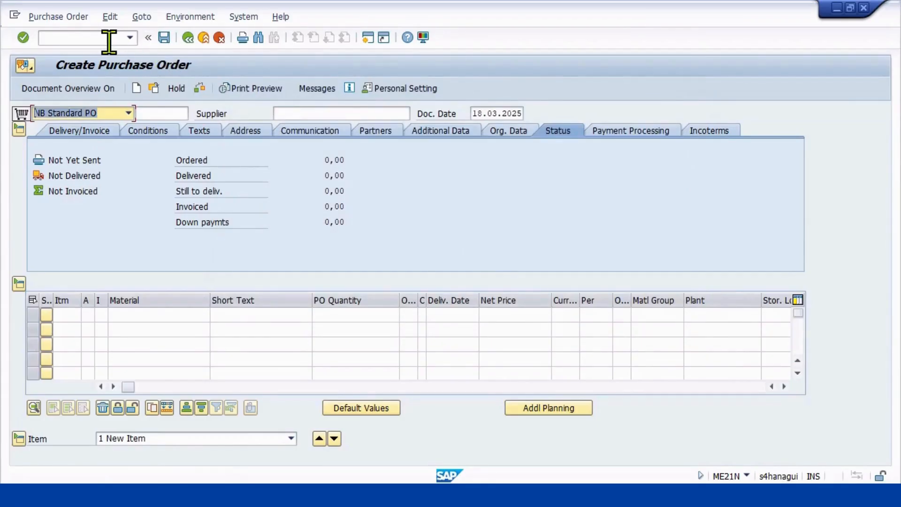
Switch to transaction ME29N for individual purchase order release.
left_click(109, 39)
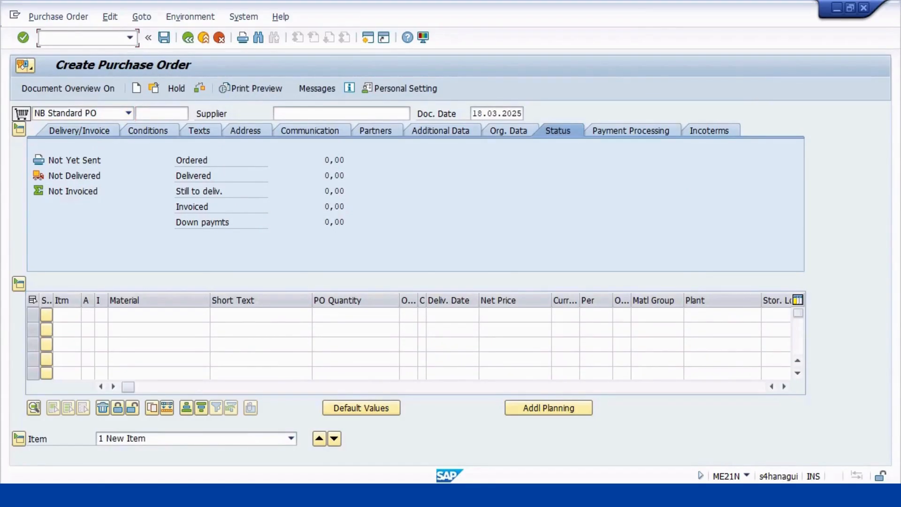
type("/NME29N")
key("Return")
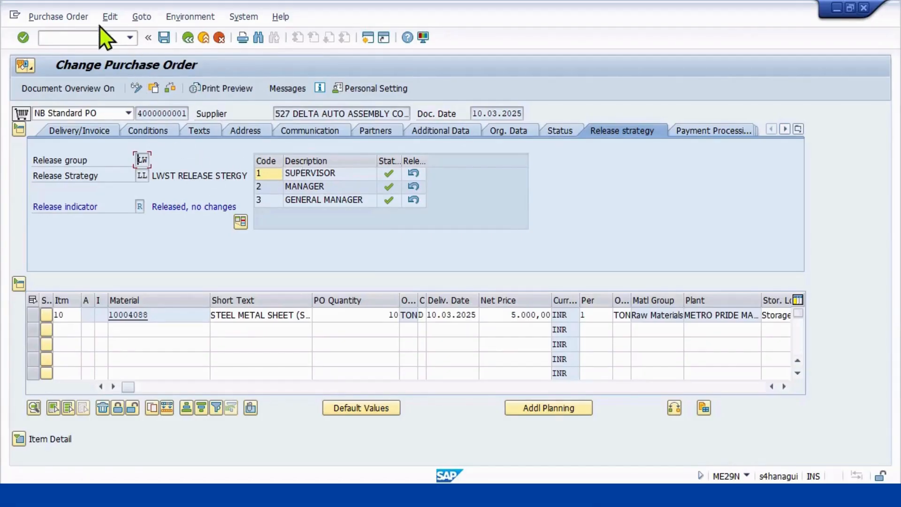
Load the newly created purchase order dated 18.03.2025 as the document for release.
left_click(61, 17)
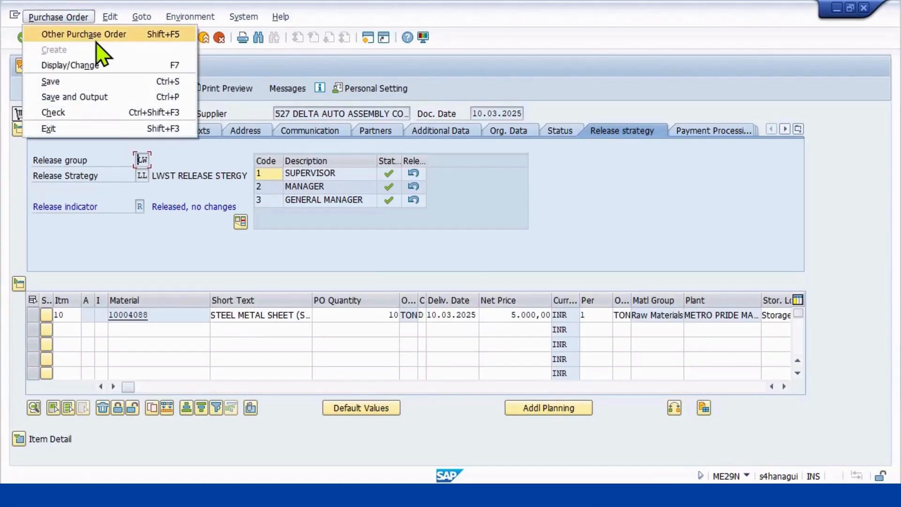
left_click(96, 41)
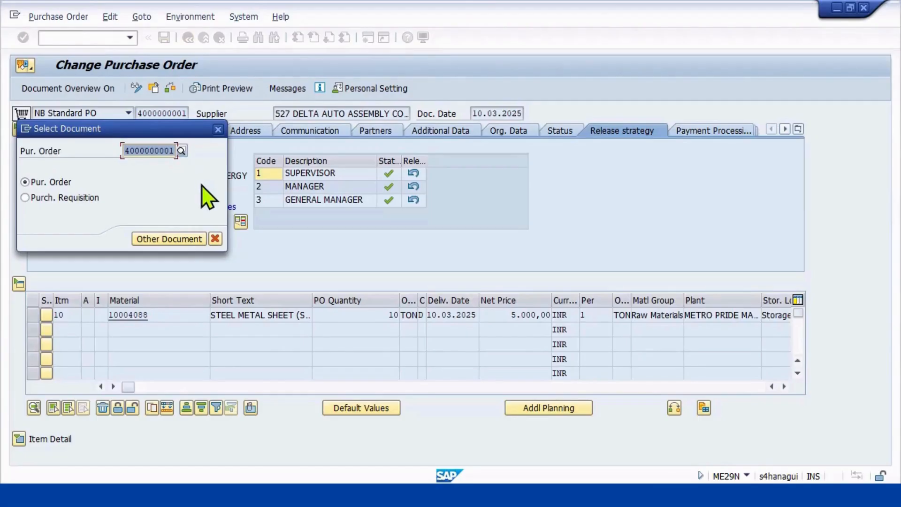
type("400000007")
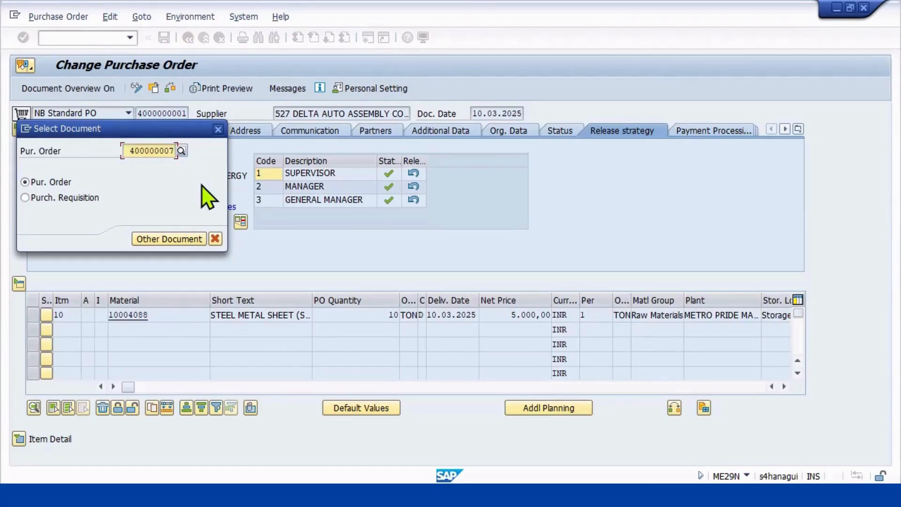
key("Left")
key("End")
key("BackSpace")
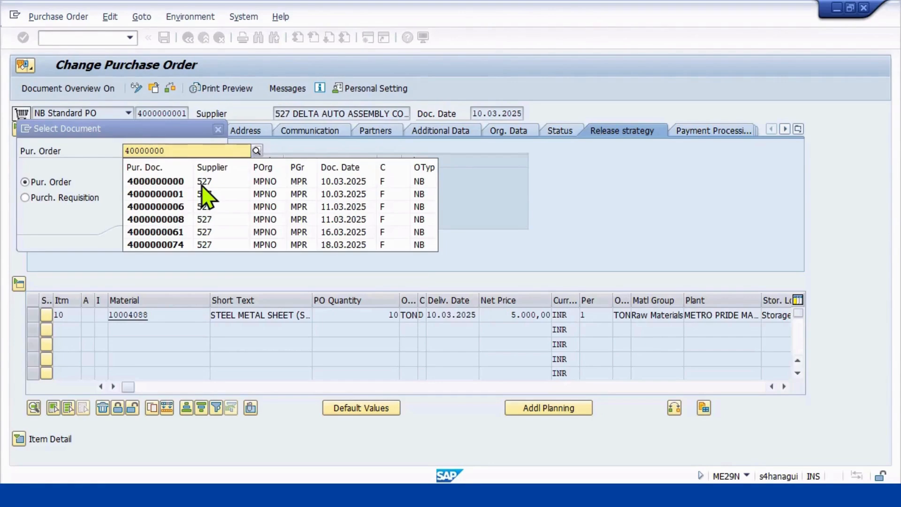
left_click(173, 244)
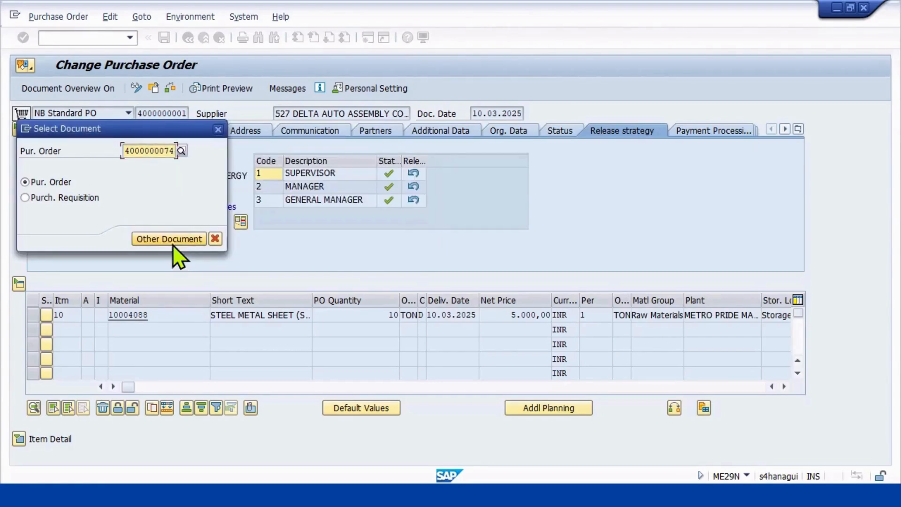
left_click(172, 244)
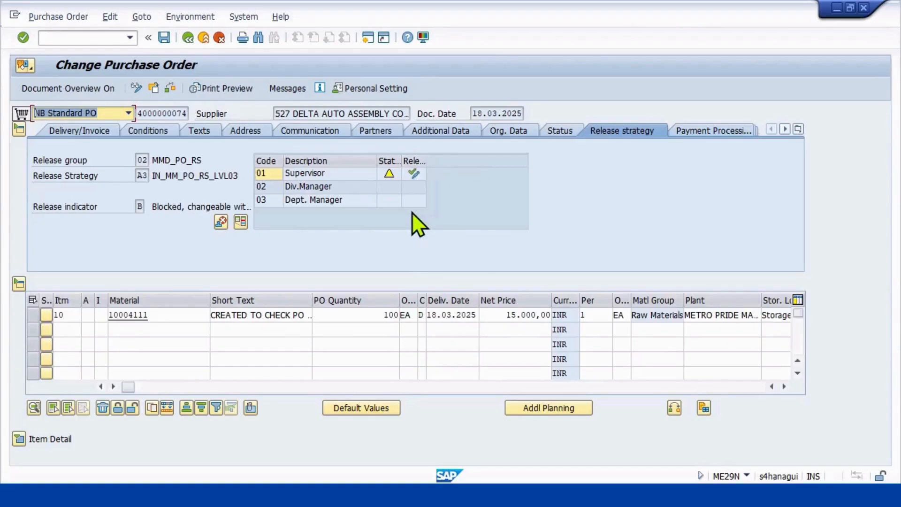
Release the order with codes 01 Supervisor, 02 Div.Manager and 03 Dept. Manager, and save it.
left_click(414, 174)
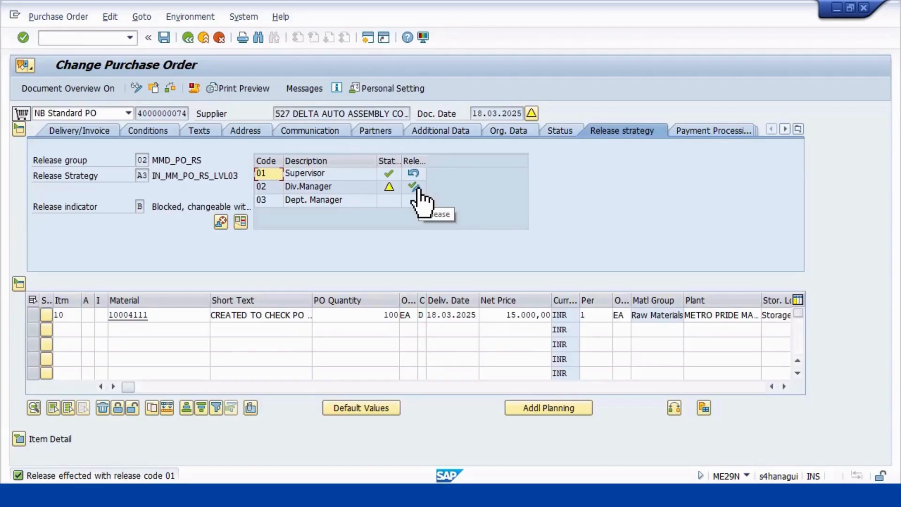
left_click(418, 189)
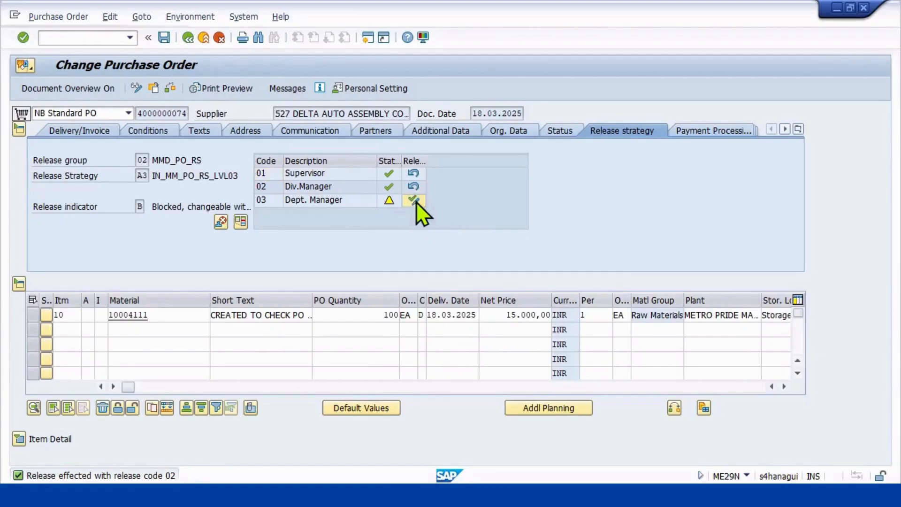
left_click(415, 201)
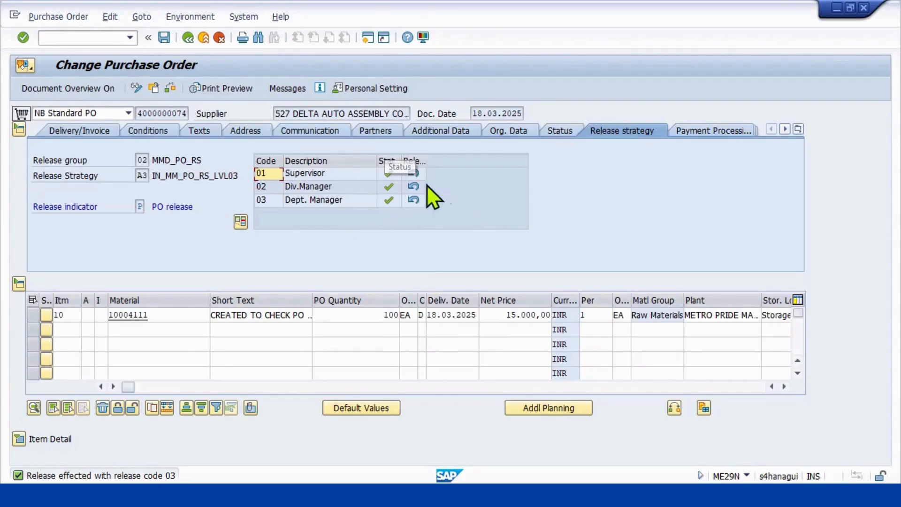
left_click(163, 38)
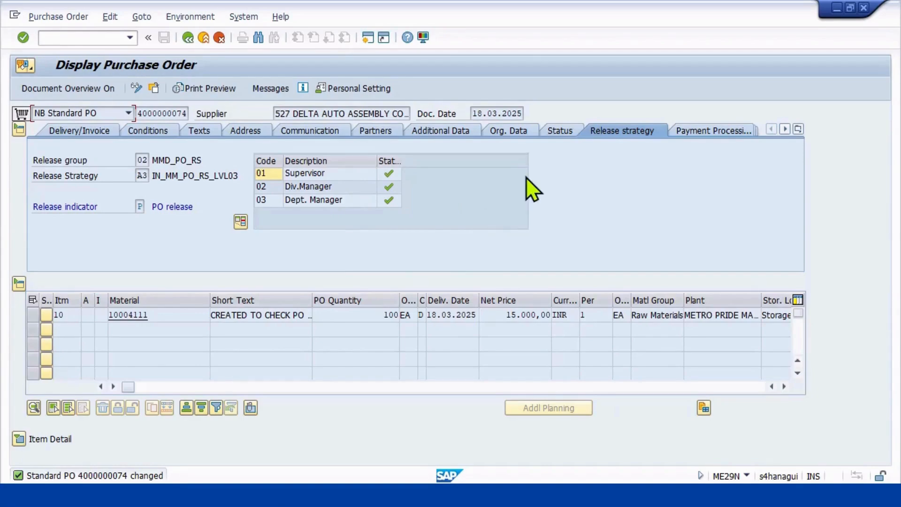
mouse_move(407, 197)
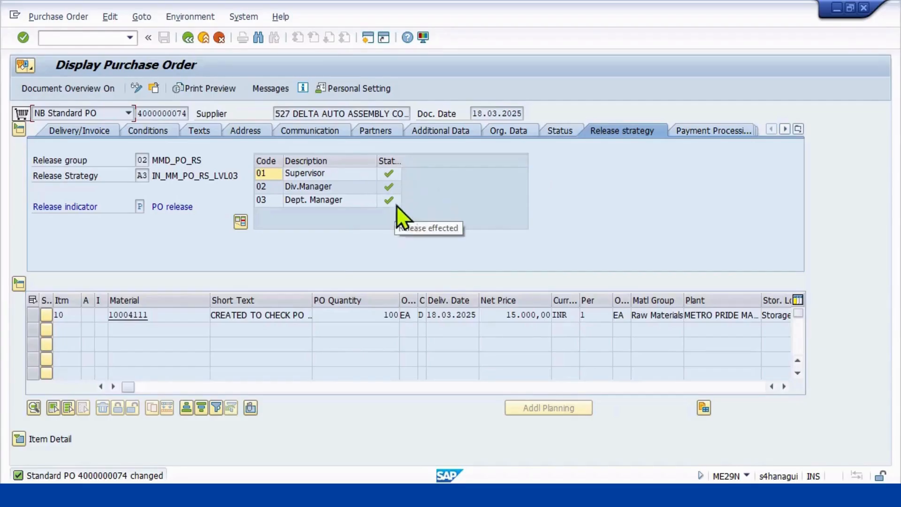